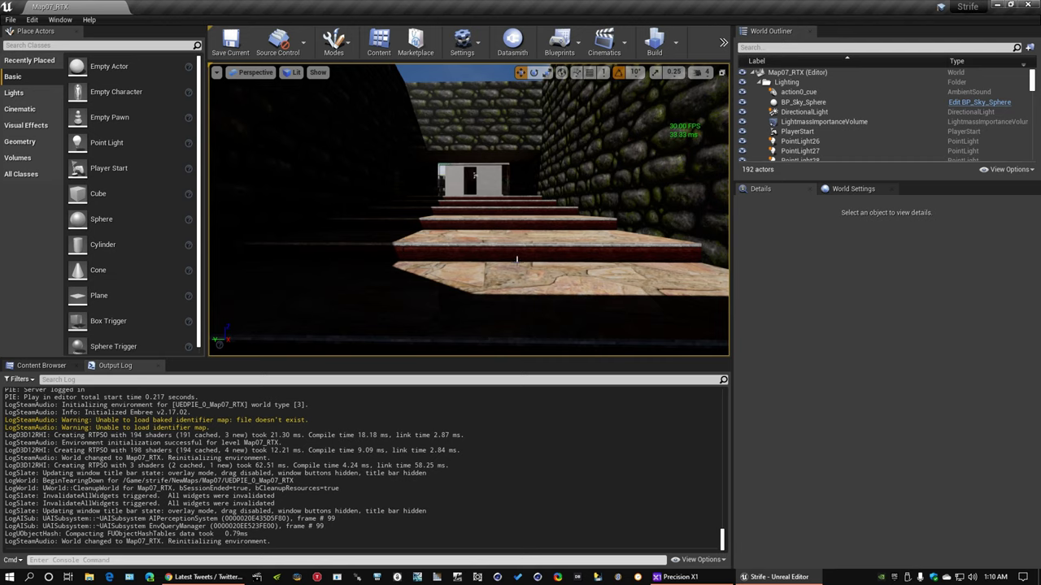
# Step: Fly up the steps into the courtyard and select the stone floor mesh, followed by the dark stone wall mesh
pyautogui.press('w')
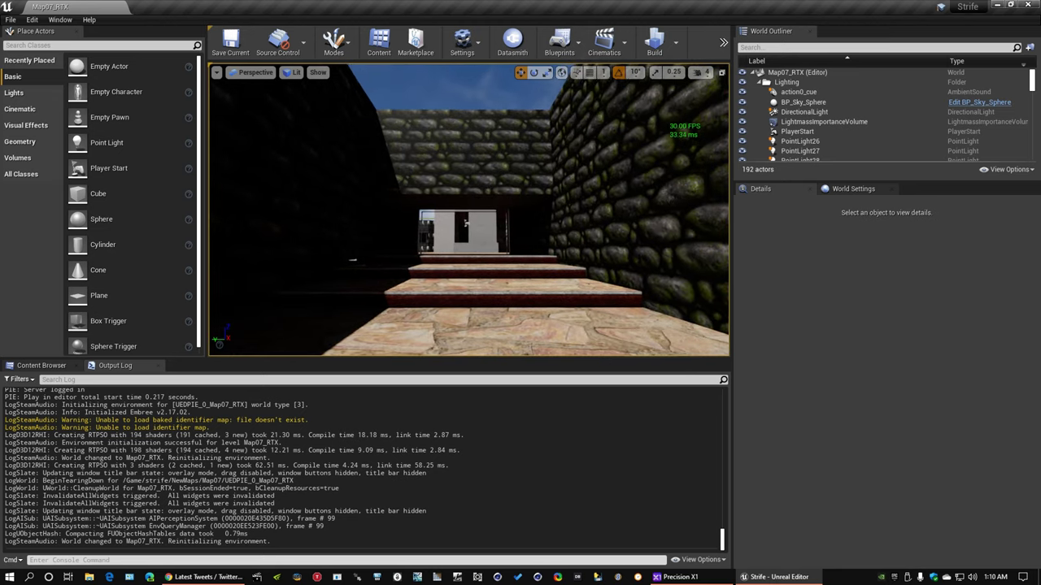
pyautogui.press('w')
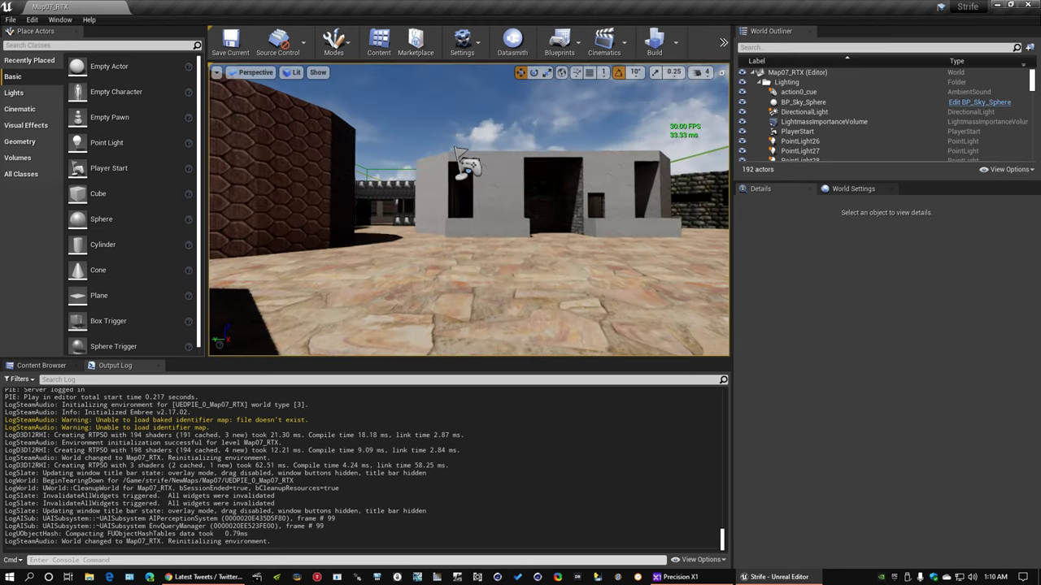
pyautogui.press('w')
pyautogui.click(468, 276)
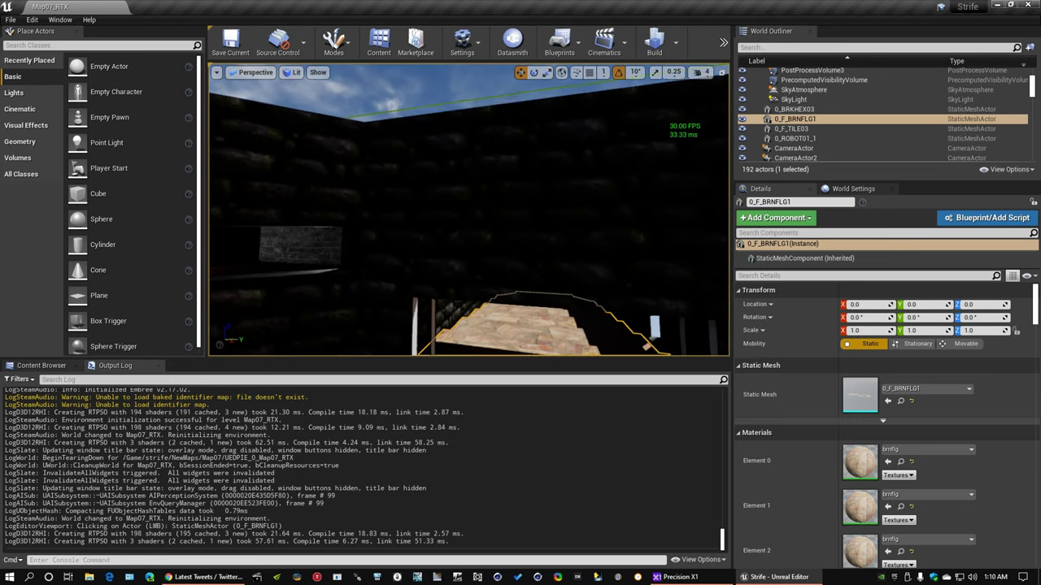
pyautogui.click(468, 219)
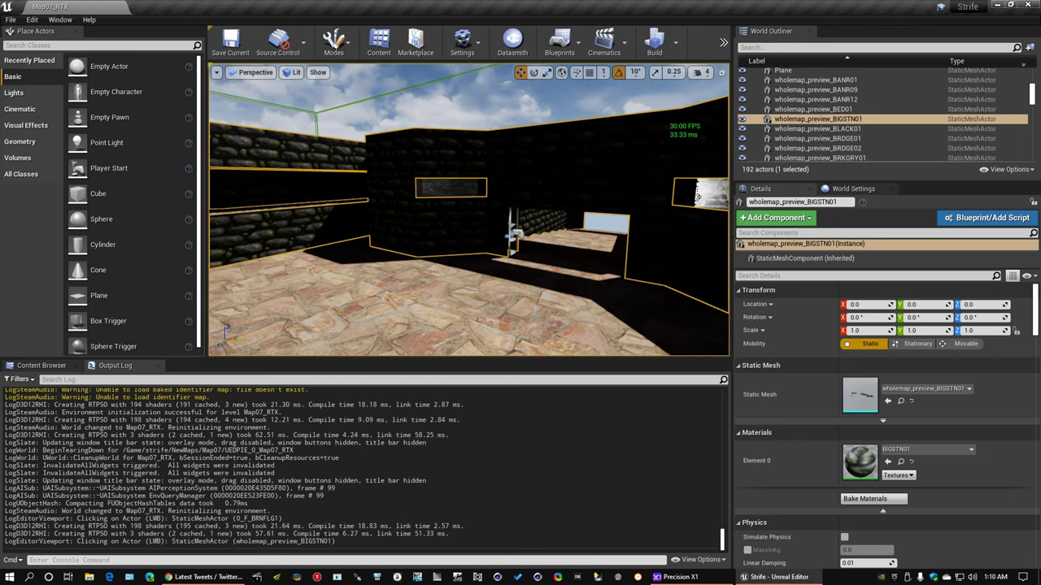
# Step: Select the courtyard's flagstone floor mesh and open its Element 0 material instance, brnflg
pyautogui.press('w')
pyautogui.moveTo(469, 210); pyautogui.dragTo(335, 180, button='right')
pyautogui.press('w')
pyautogui.press('w')
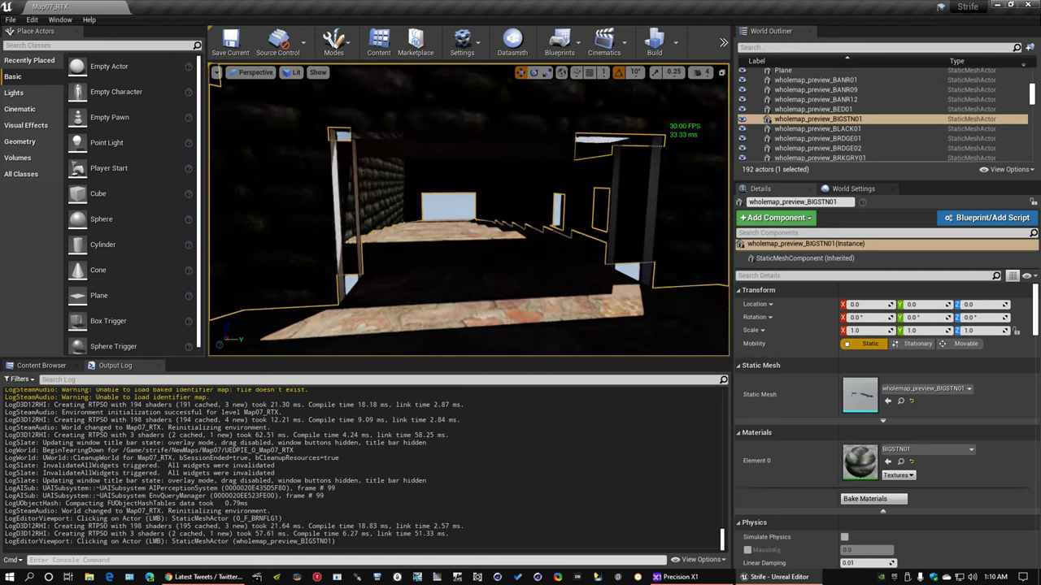
pyautogui.moveTo(321, 226); pyautogui.dragTo(366, 221, button='right')
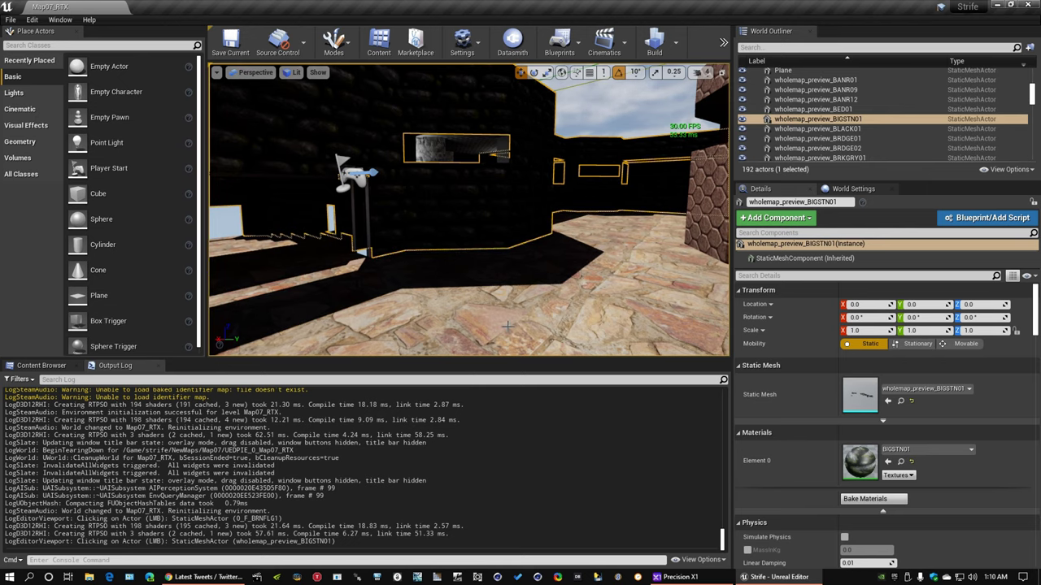
pyautogui.moveTo(506, 326); pyautogui.dragTo(479, 278, button='right')
pyautogui.click(464, 244)
pyautogui.doubleClick(860, 462)
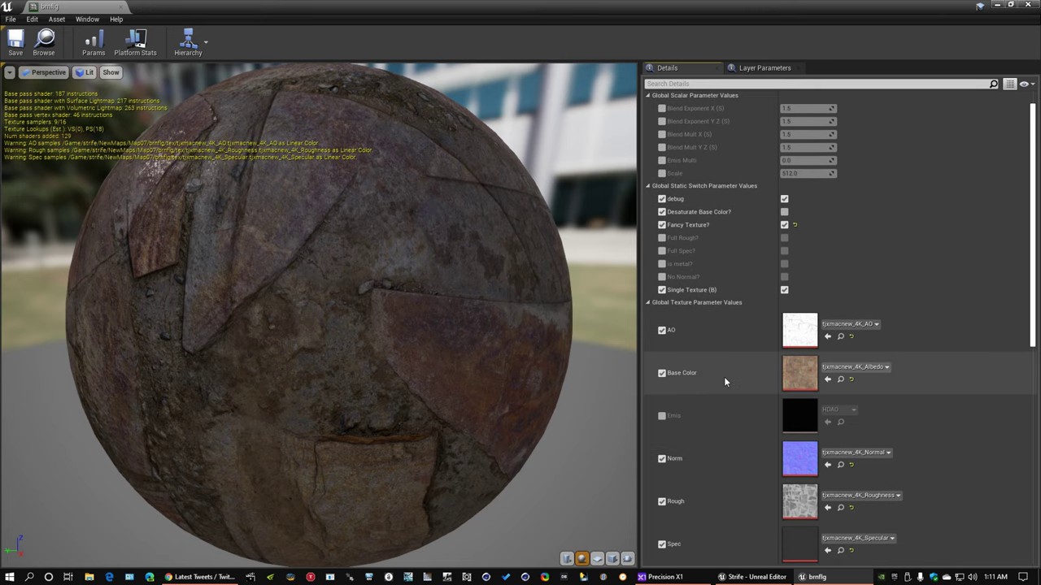
# Step: Review the texture parameters of brnflg and open its parent material, Tiled_Base
pyautogui.scroll(-3, 724, 374)
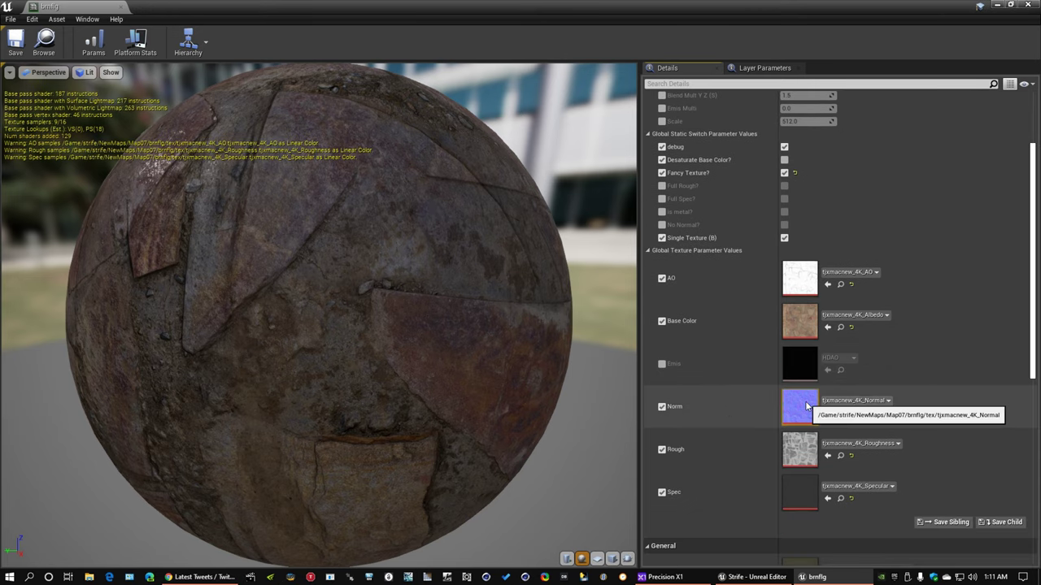
pyautogui.scroll(-10, 738, 394)
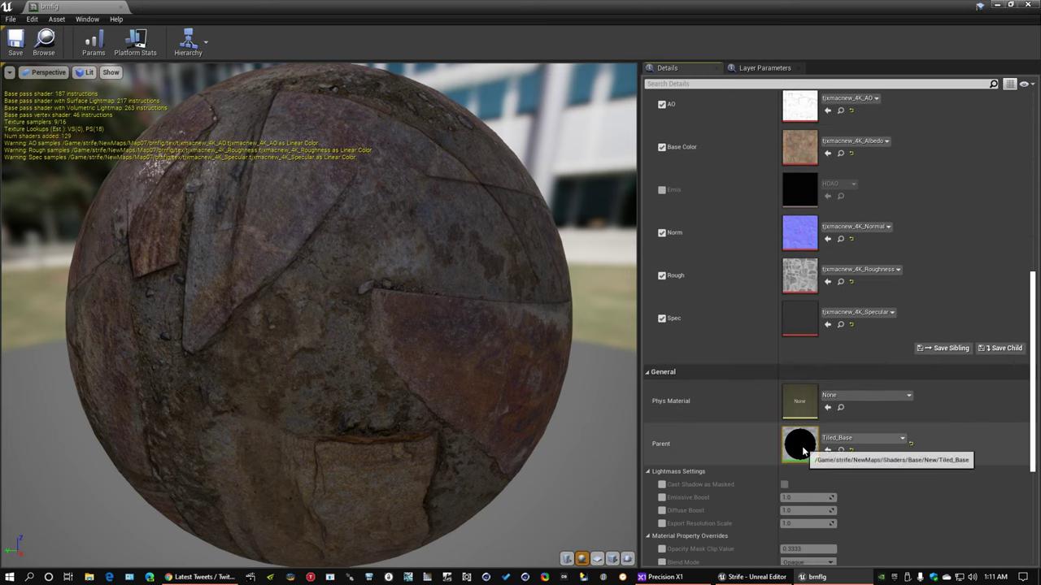
pyautogui.doubleClick(794, 439)
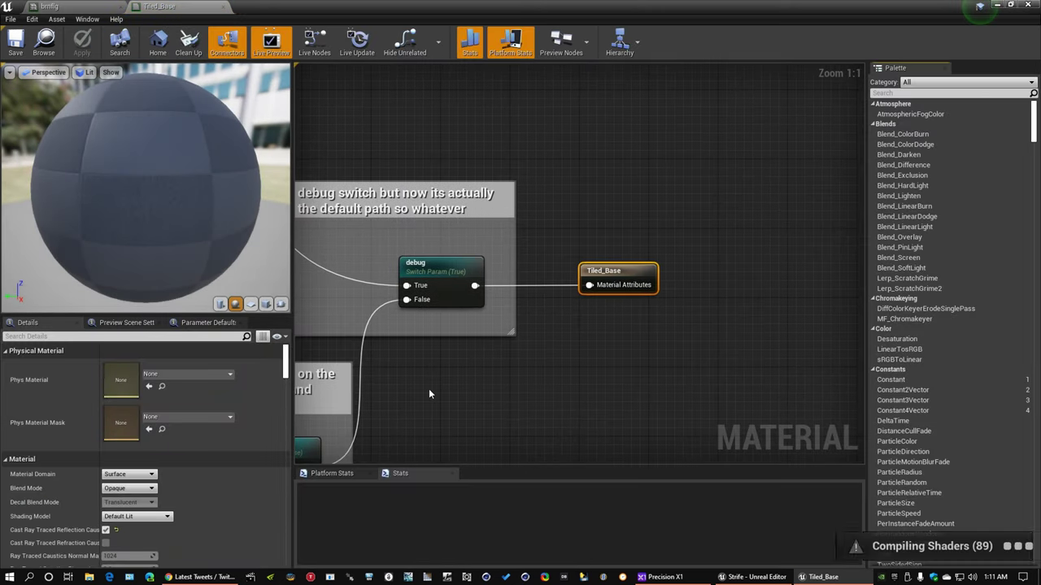
# Step: Examine the overall layout of the Tiled_Base node graph, from the debug switch across to the texture inputs
pyautogui.moveTo(429, 389); pyautogui.dragTo(791, 351, button='right')
pyautogui.scroll(-5, 542, 275)
pyautogui.moveTo(365, 256); pyautogui.dragTo(573, 457, button='right')
pyautogui.scroll(-6, 574, 458)
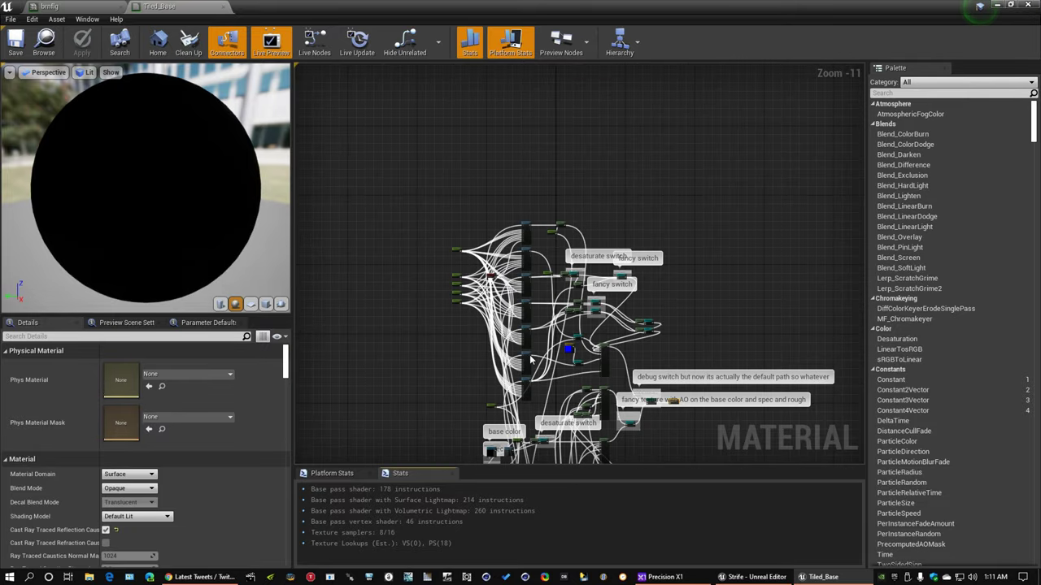
pyautogui.moveTo(531, 358); pyautogui.dragTo(503, 270, button='right')
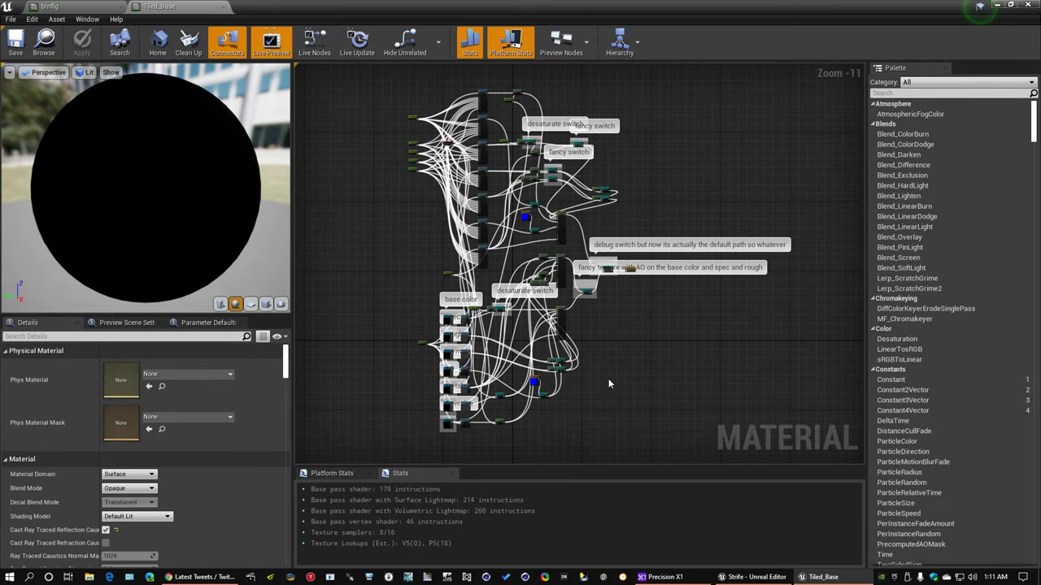
pyautogui.scroll(3, 609, 378)
pyautogui.moveTo(595, 339); pyautogui.dragTo(689, 317, button='right')
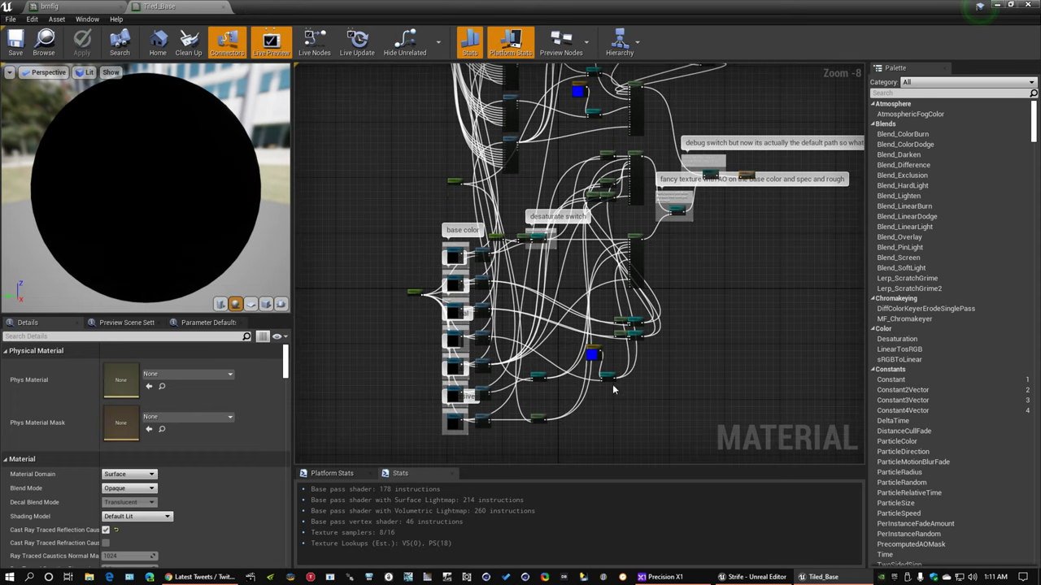
# Step: Examine how the TileSize parameter and texture objects feed the HighPrecisionWorldPosTextureSampling nodes
pyautogui.scroll(4, 613, 390)
pyautogui.moveTo(423, 311); pyautogui.dragTo(564, 212, button='right')
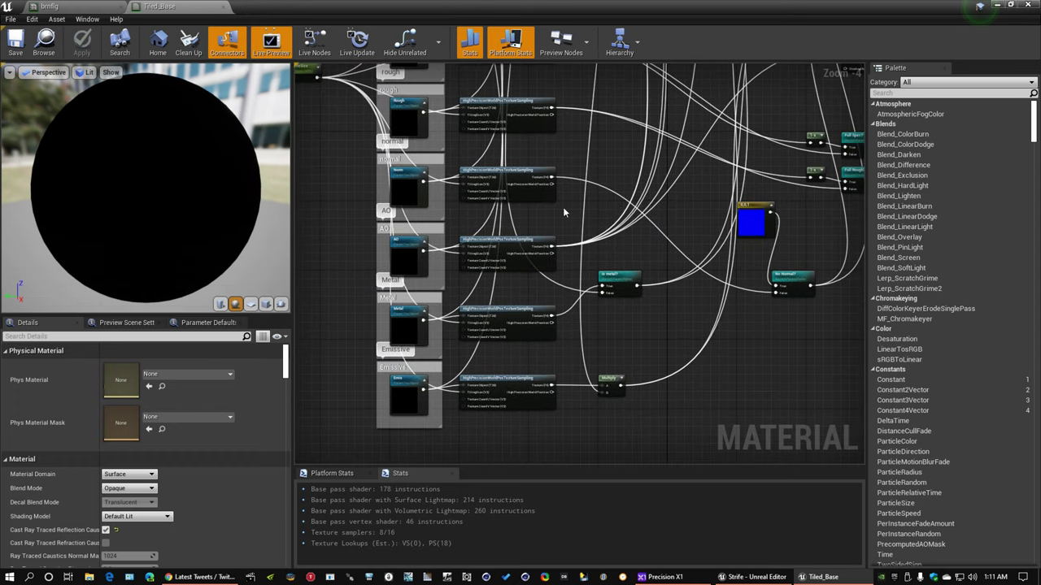
pyautogui.moveTo(586, 345); pyautogui.dragTo(622, 422, button='right')
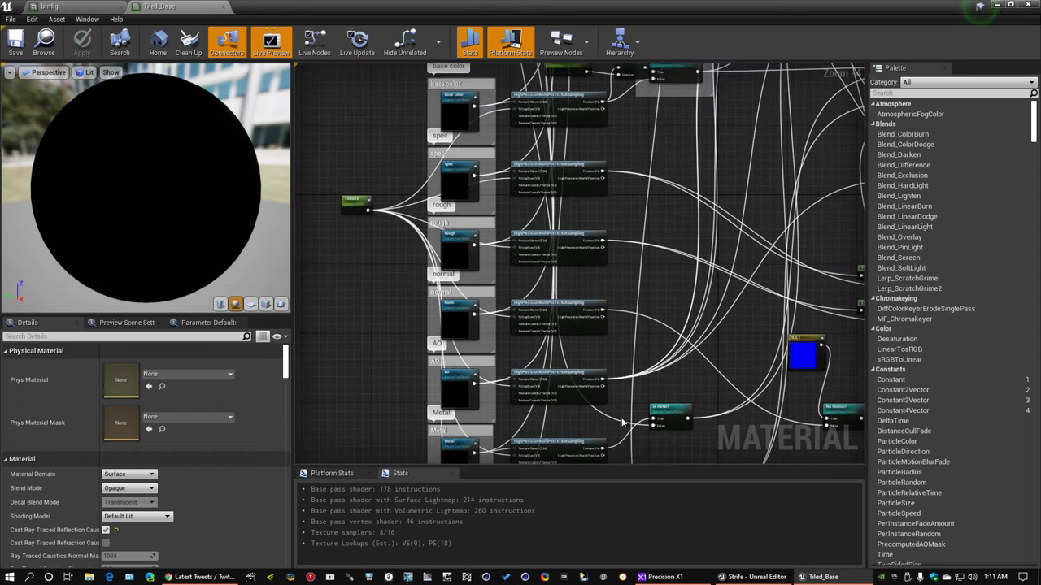
pyautogui.moveTo(623, 215); pyautogui.dragTo(601, 374, button='right')
pyautogui.moveTo(362, 319); pyautogui.dragTo(295, 213, button='right')
pyautogui.scroll(-3, 613, 277)
pyautogui.moveTo(620, 255); pyautogui.dragTo(582, 566, button='right')
pyautogui.scroll(4, 485, 322)
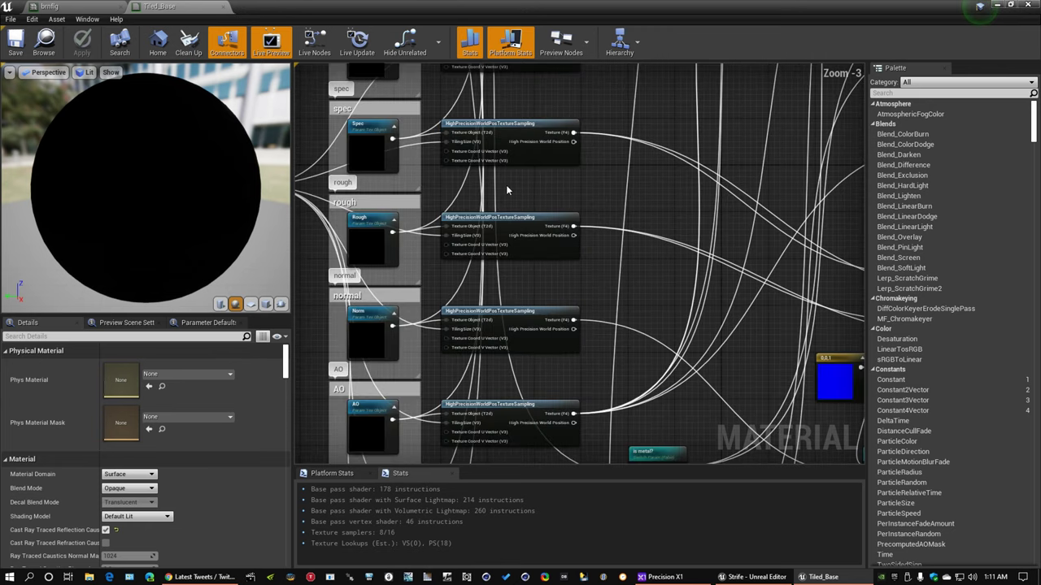
pyautogui.moveTo(506, 190); pyautogui.dragTo(658, 392, button='right')
pyautogui.scroll(3, 548, 243)
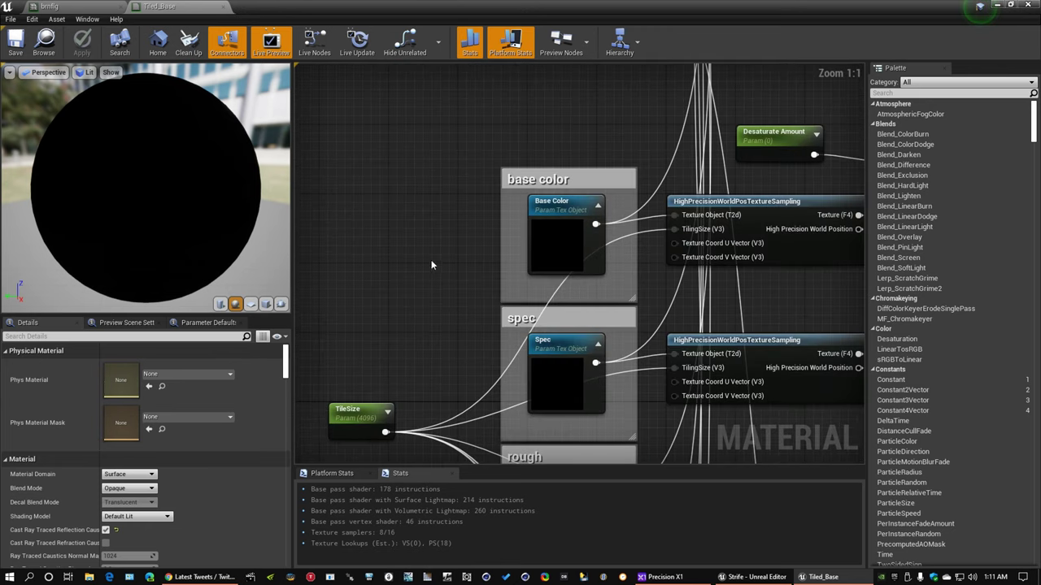
# Step: Inspect the Base Color, Spec, Rough and Norm texture parameter nodes one after another
pyautogui.moveTo(547, 243); pyautogui.dragTo(460, 141, button='right')
pyautogui.click(460, 142)
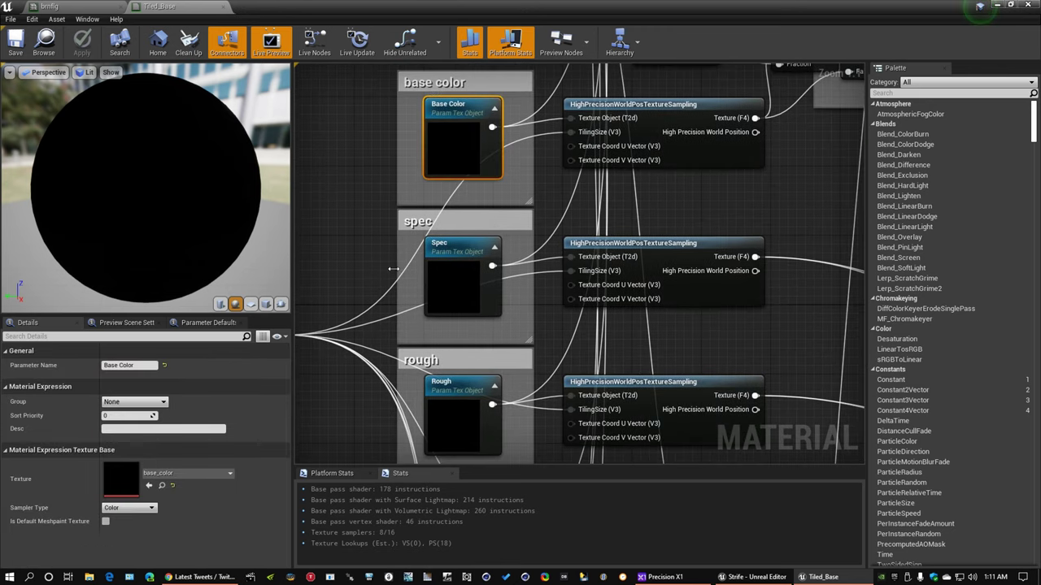
pyautogui.moveTo(465, 281); pyautogui.dragTo(573, 159, button='right')
pyautogui.click(574, 159)
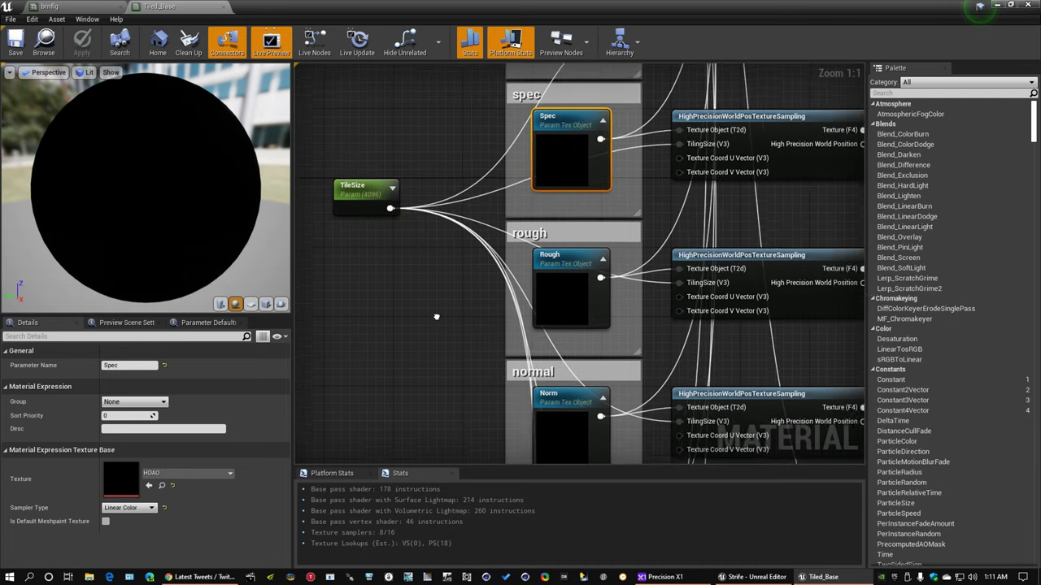
pyautogui.moveTo(555, 293); pyautogui.dragTo(532, 163, button='right')
pyautogui.click(532, 162)
pyautogui.click(557, 317)
# Step: Inspect the AO, Metal and Emis texture parameter nodes further down the graph
pyautogui.moveTo(423, 382); pyautogui.dragTo(414, 168, button='right')
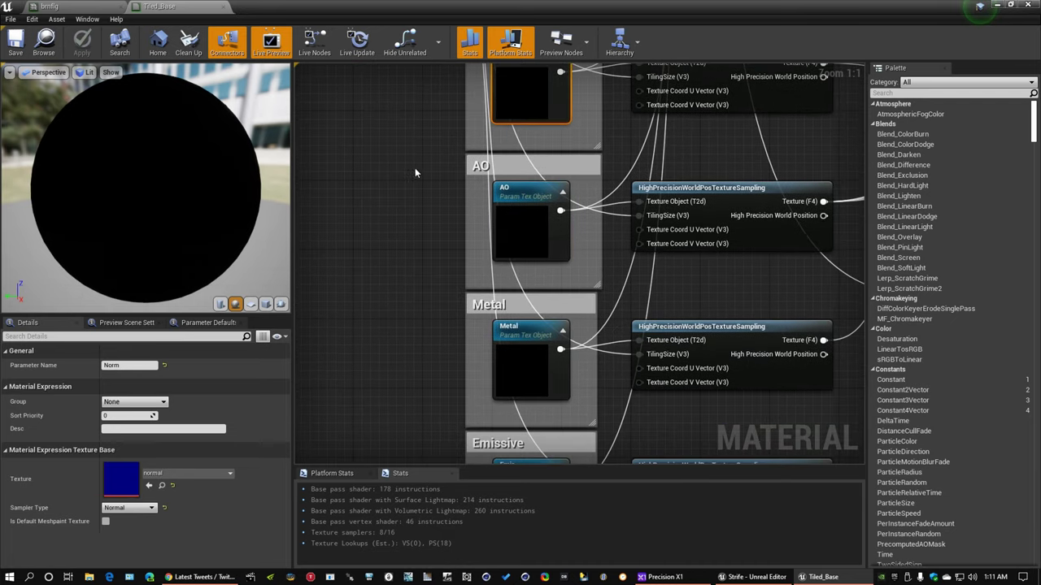
pyautogui.click(539, 225)
pyautogui.moveTo(392, 314); pyautogui.dragTo(400, 186, button='right')
pyautogui.click(558, 241)
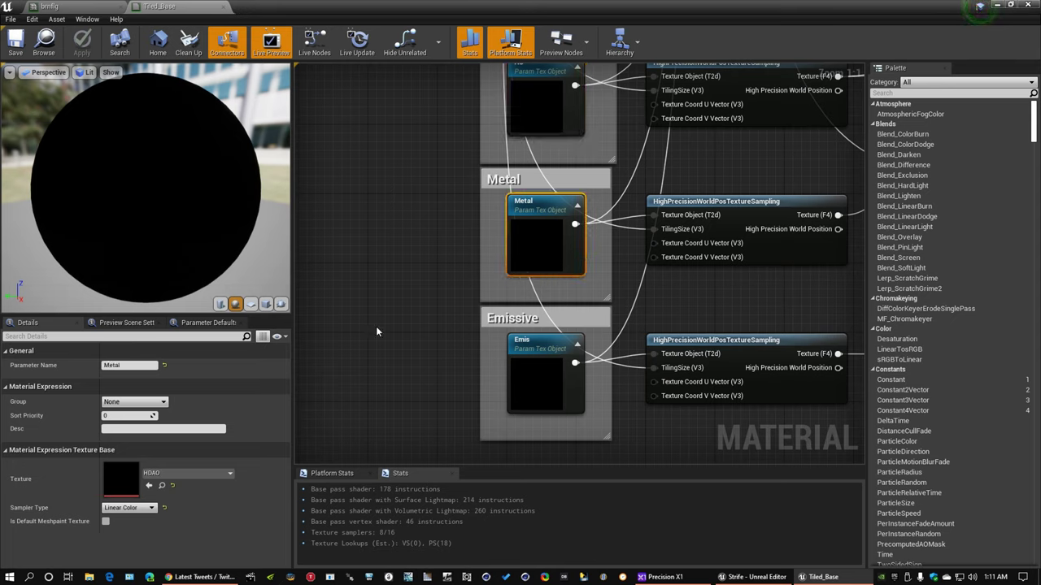
pyautogui.click(533, 382)
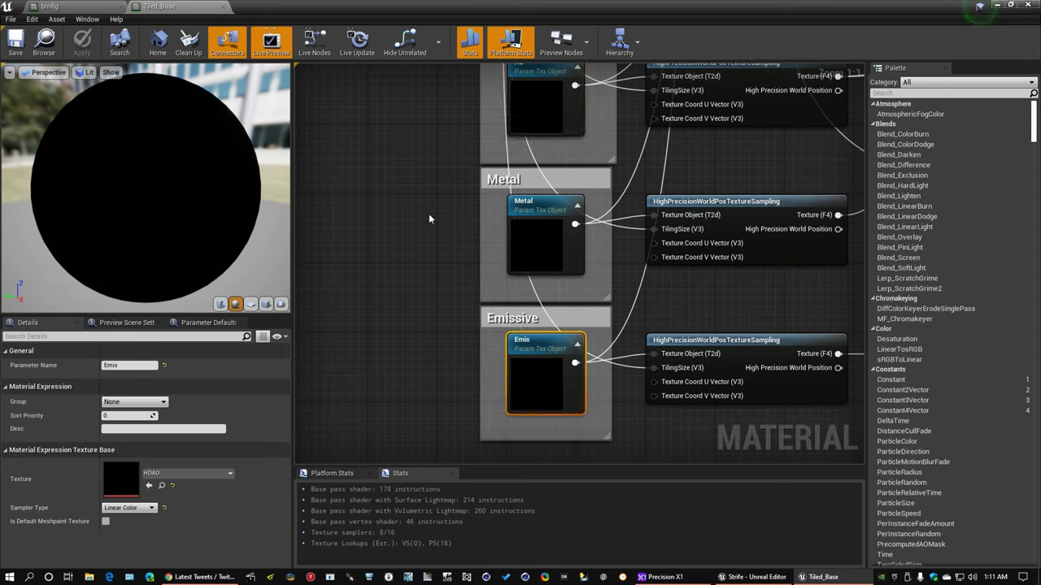
# Step: Examine the metal, normal, spec, rough and fancy switch nodes and the second texture path higher up the graph
pyautogui.scroll(-3, 432, 231)
pyautogui.moveTo(665, 197); pyautogui.dragTo(535, 382, button='right')
pyautogui.moveTo(541, 84); pyautogui.dragTo(535, 422, button='right')
pyautogui.moveTo(638, 325); pyautogui.dragTo(367, 65, button='right')
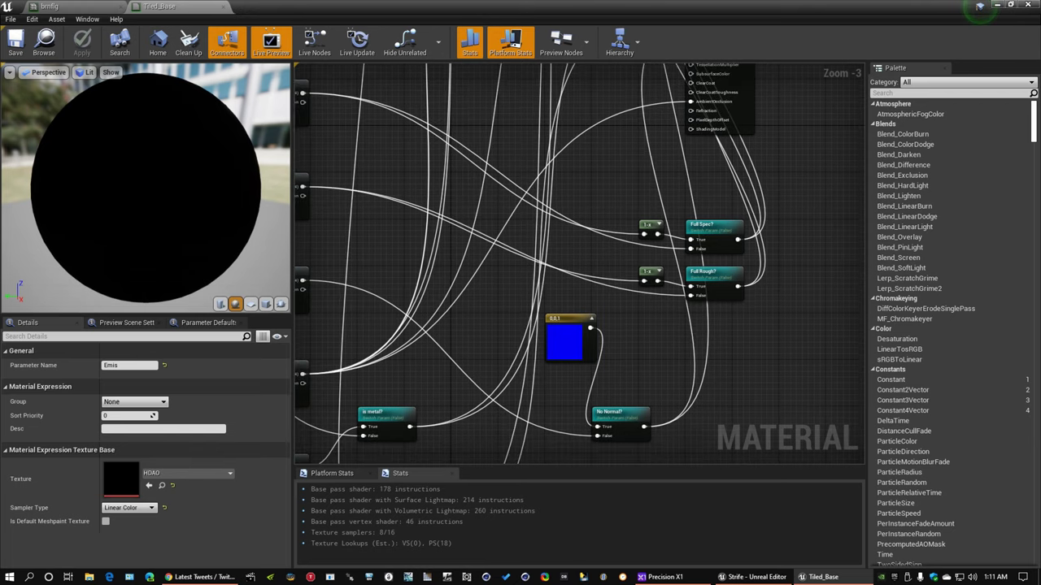
pyautogui.moveTo(483, 364); pyautogui.dragTo(628, 462, button='right')
pyautogui.moveTo(508, 93); pyautogui.dragTo(646, 463, button='right')
pyautogui.moveTo(648, 97); pyautogui.dragTo(650, 353, button='right')
pyautogui.scroll(-4, 511, 264)
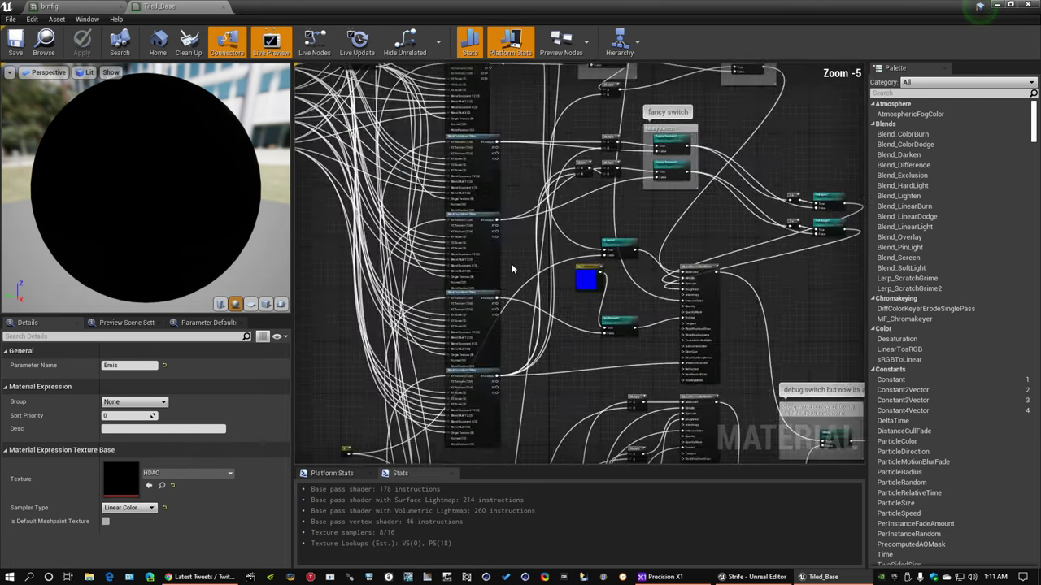
# Step: Close the Tiled_Base material and view brnflg's preview sphere from farther away
pyautogui.click(224, 7)
pyautogui.moveTo(358, 252); pyautogui.dragTo(464, 220)
pyautogui.scroll(-5, 357, 252)
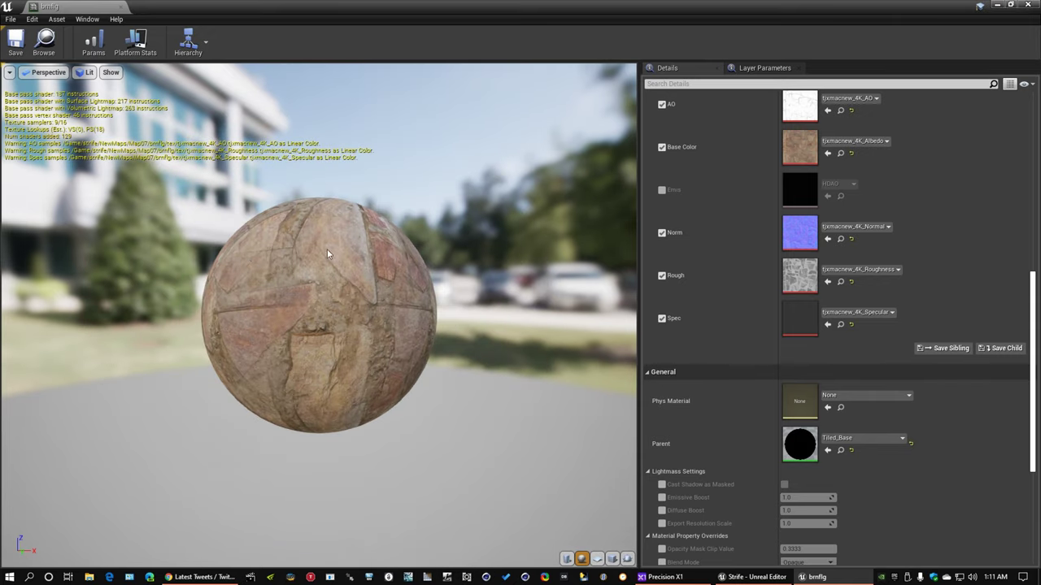
# Step: Show the brnflg material on a preview cube and examine how the texture tiles across its faces
pyautogui.moveTo(328, 254); pyautogui.dragTo(549, 225)
pyautogui.click(612, 558)
pyautogui.moveTo(423, 277); pyautogui.dragTo(203, 281)
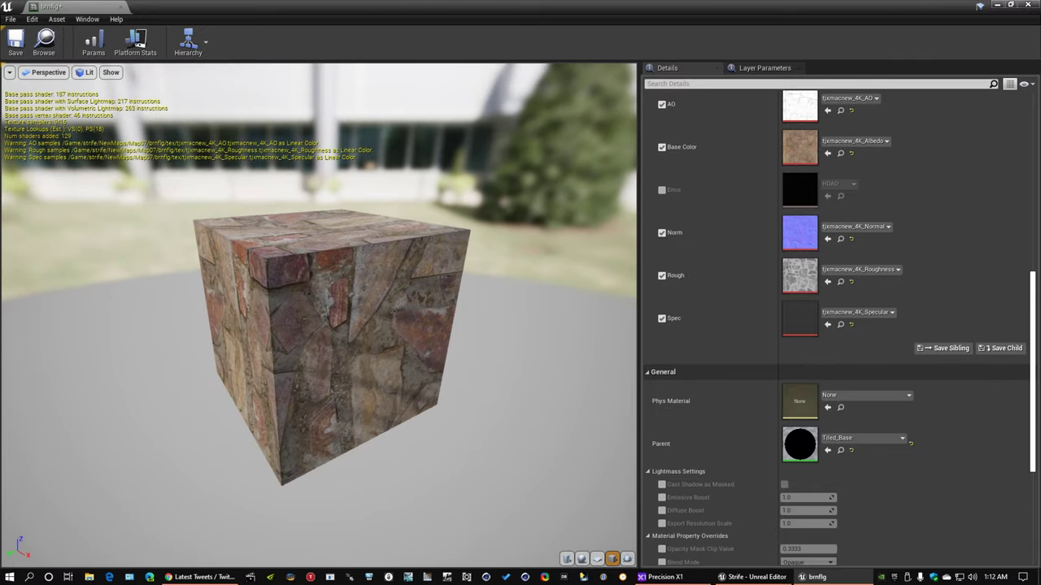
pyautogui.scroll(6, 319, 281)
pyautogui.moveTo(319, 280); pyautogui.dragTo(419, 288)
pyautogui.scroll(-5, 319, 280)
pyautogui.scroll(-5, 349, 299)
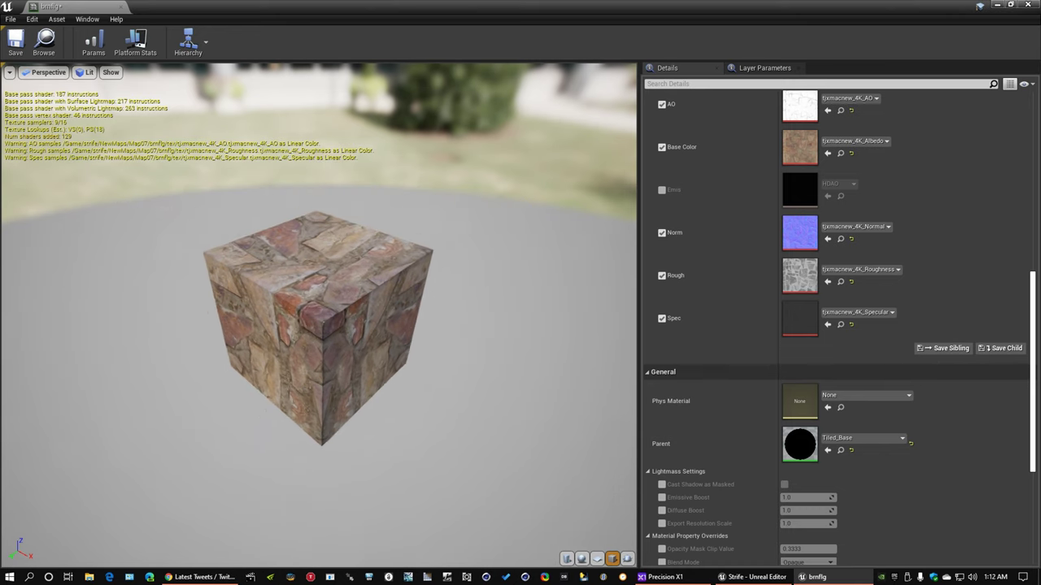
pyautogui.scroll(3, 365, 286)
pyautogui.moveTo(384, 274)
pyautogui.mouseDown()
pyautogui.moveTo(431, 252)
pyautogui.moveTo(383, 274)
pyautogui.mouseUp()
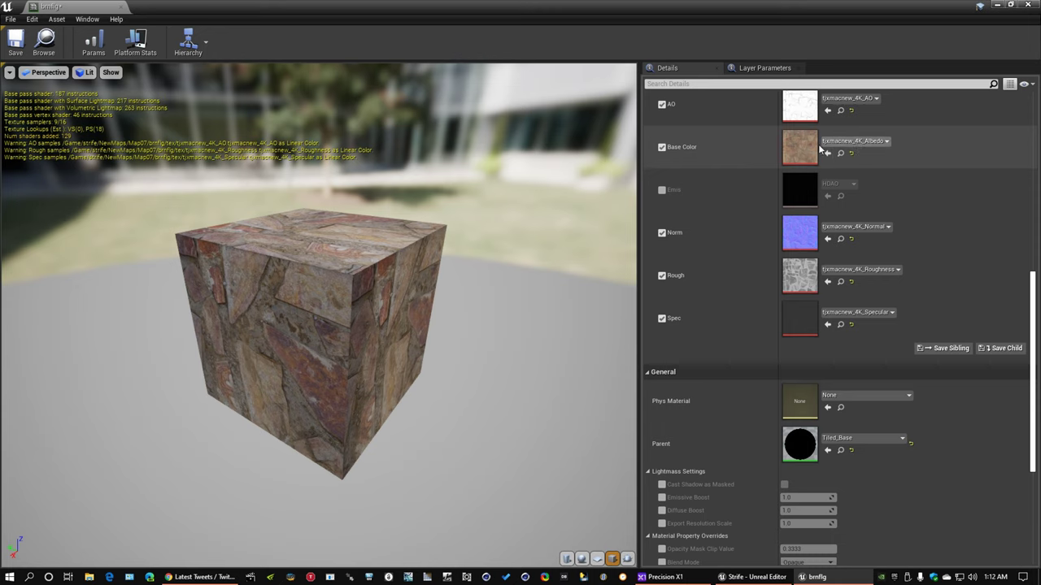
# Step: Open the tjxmacnew_4K_Albedo Base Color texture for a look, and close it along with the brnflg material
pyautogui.doubleClick(785, 153)
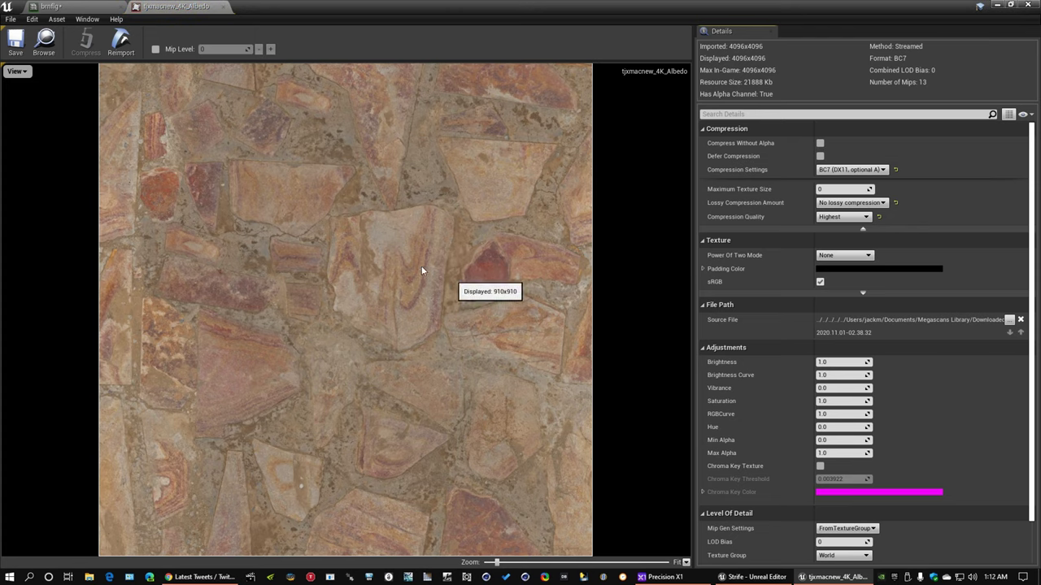
pyautogui.click(223, 6)
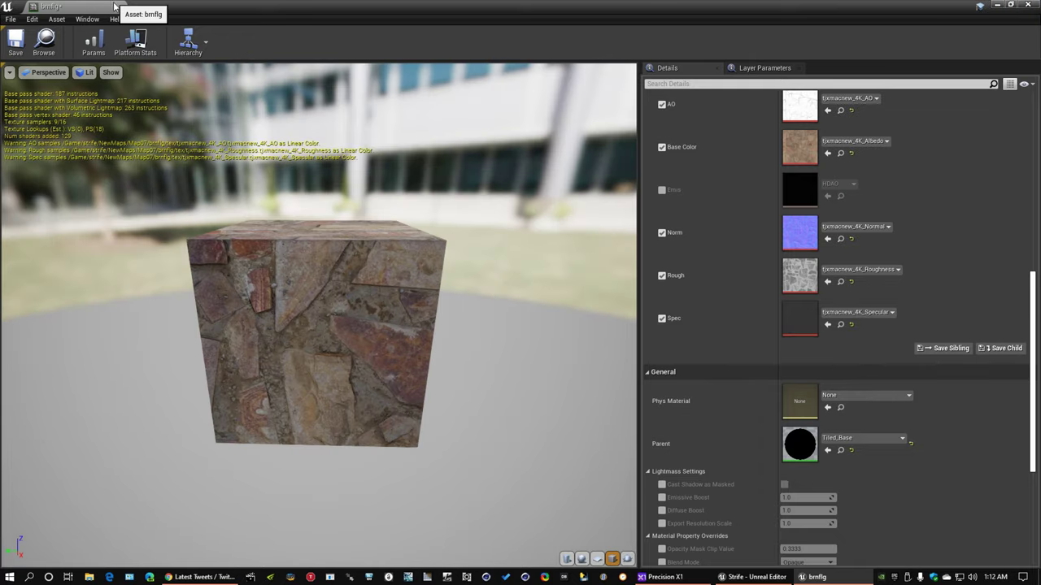
pyautogui.click(120, 6)
# Step: Examine the flagstone floor's tiling in the level, both up close and across the courtyard
pyautogui.moveTo(468, 210); pyautogui.dragTo(419, 248, button='right')
pyautogui.scroll(10, 618, 267)
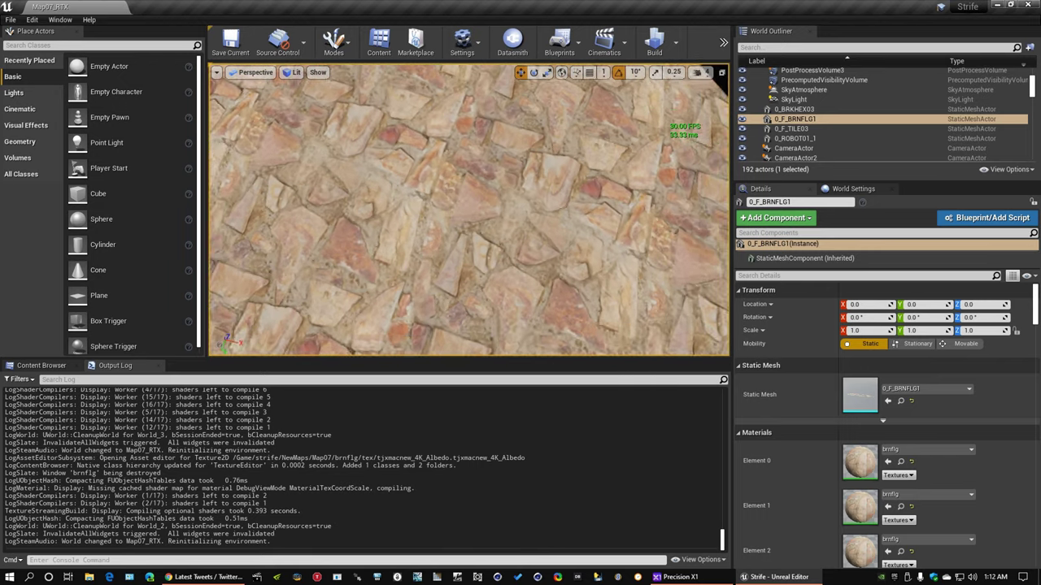
pyautogui.moveTo(468, 210); pyautogui.dragTo(561, 150, button='right')
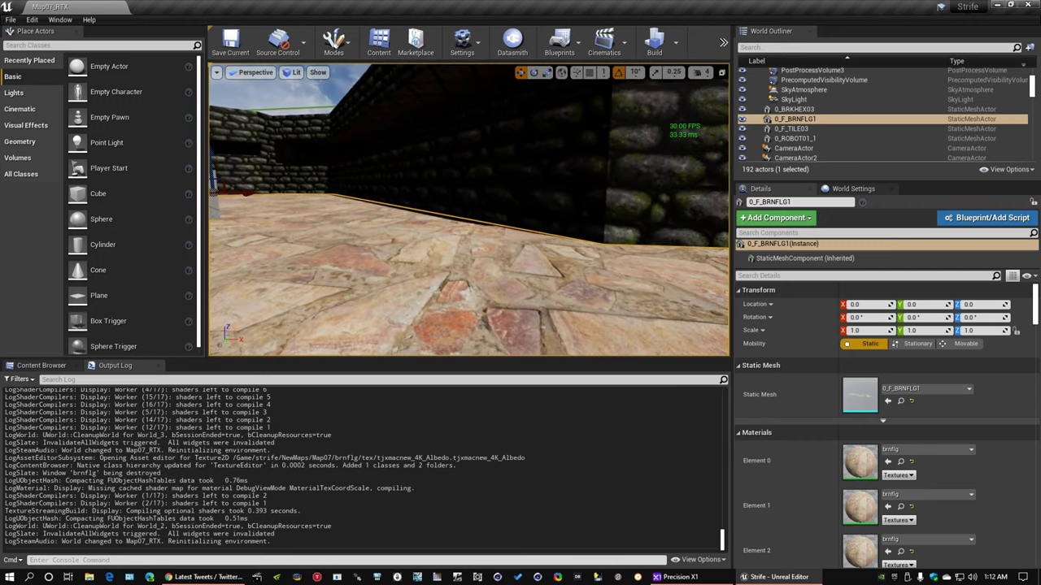
pyautogui.press('w')
pyautogui.moveTo(469, 210); pyautogui.dragTo(488, 167, button='right')
pyautogui.press('f')
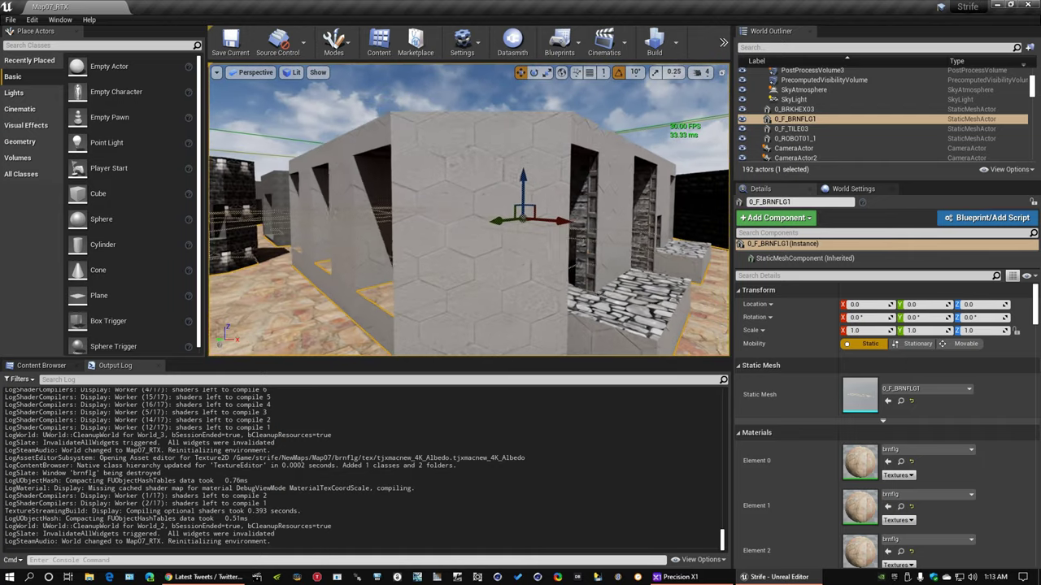
# Step: Select the cobblestone floor mesh 0_F_TILE03 in the level and open its Element 0 material, cbble
pyautogui.moveTo(468, 210); pyautogui.dragTo(561, 154, button='right')
pyautogui.press('w')
pyautogui.press('w')
pyautogui.moveTo(488, 235); pyautogui.dragTo(551, 249, button='right')
pyautogui.click(550, 248)
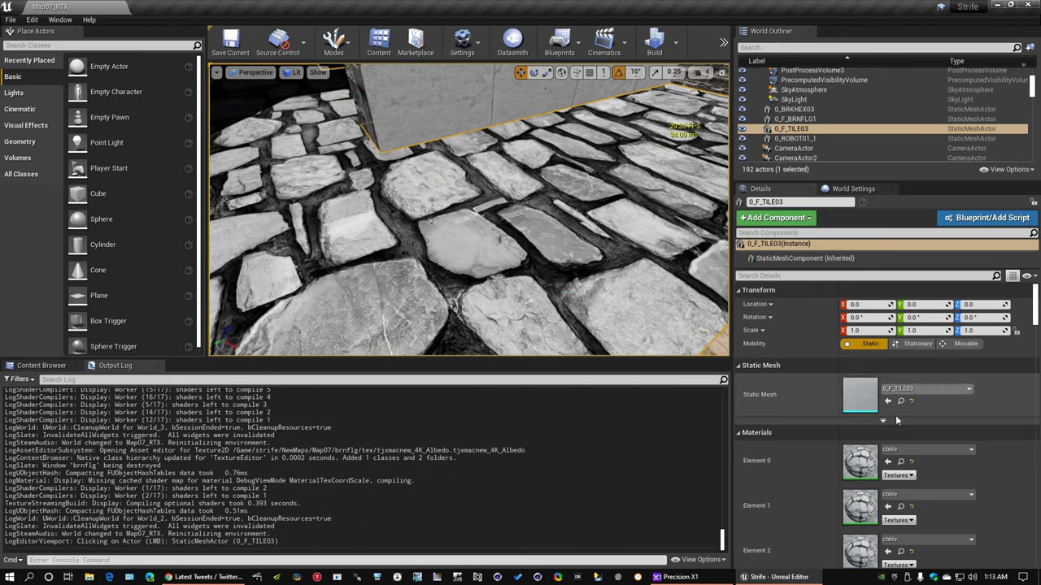
pyautogui.scroll(-2, 829, 426)
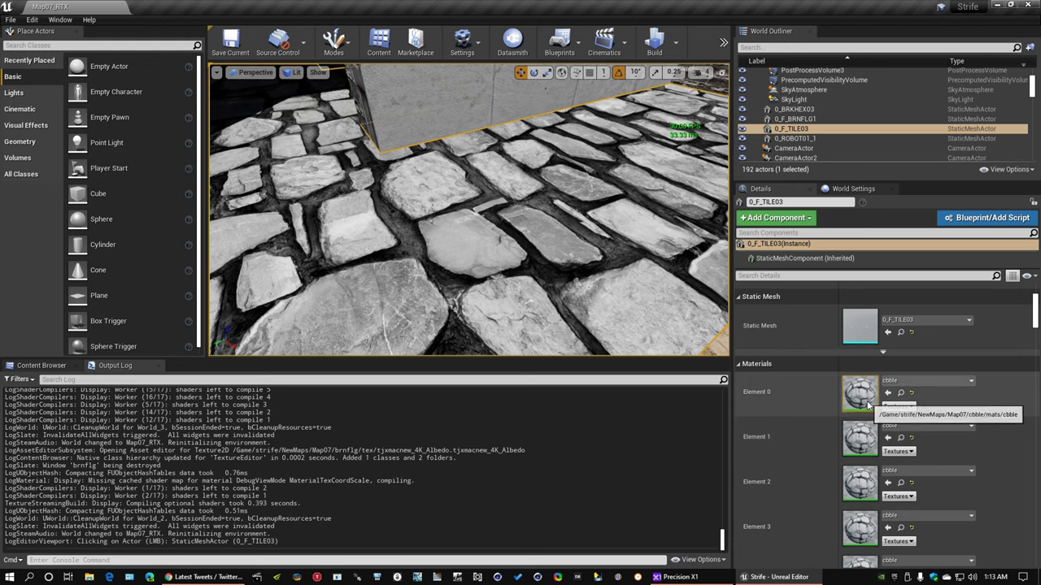
pyautogui.doubleClick(859, 393)
# Step: Examine cbble's preview cube from several angles with Fancy Texture? switched off, and take a look at its tbdoceus_4K_AO texture
pyautogui.scroll(-2, 439, 249)
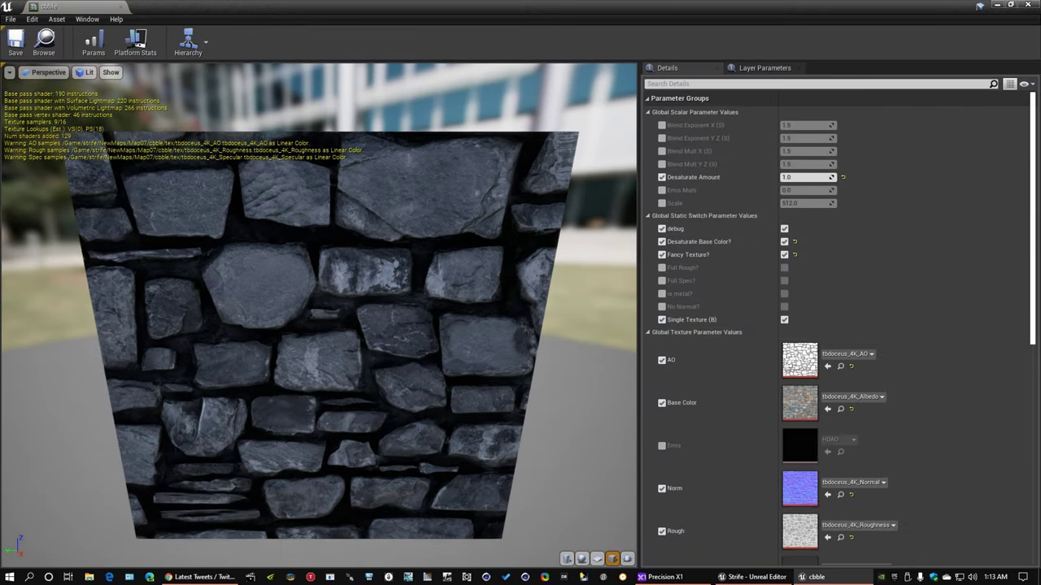
pyautogui.moveTo(415, 223); pyautogui.dragTo(439, 248)
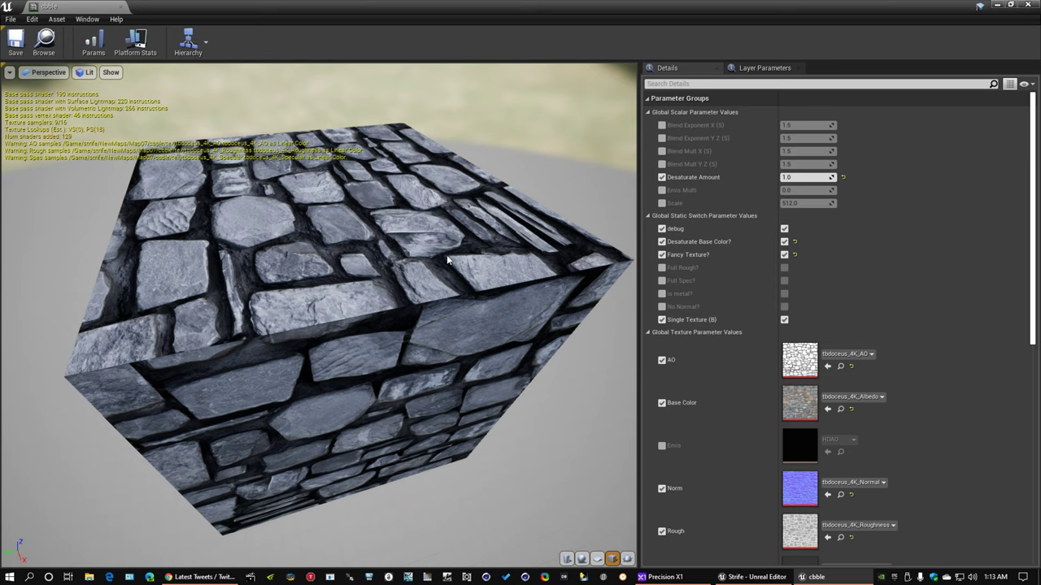
pyautogui.moveTo(446, 257); pyautogui.dragTo(447, 233, button='right')
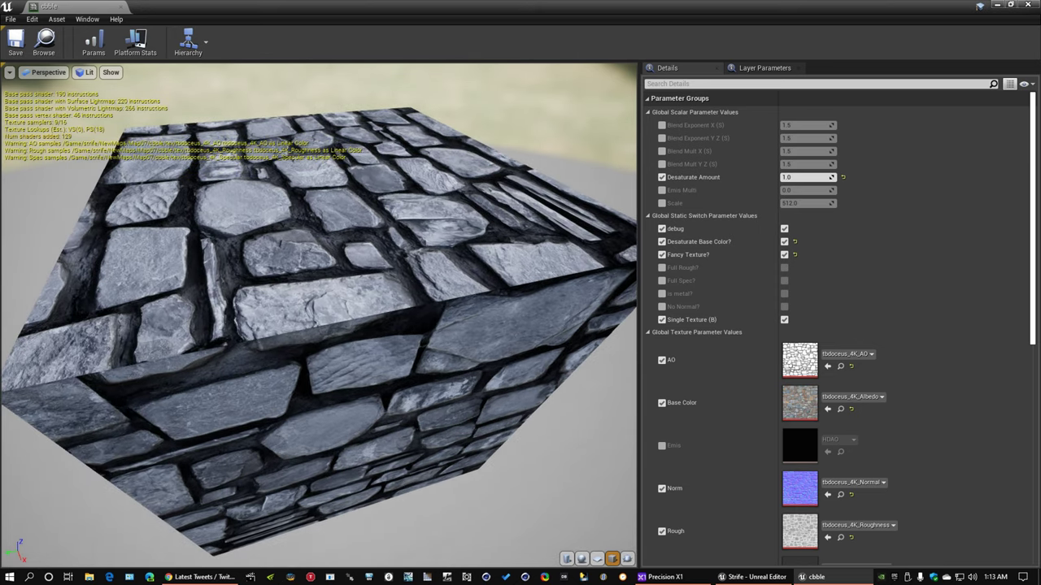
pyautogui.moveTo(446, 233); pyautogui.dragTo(472, 283)
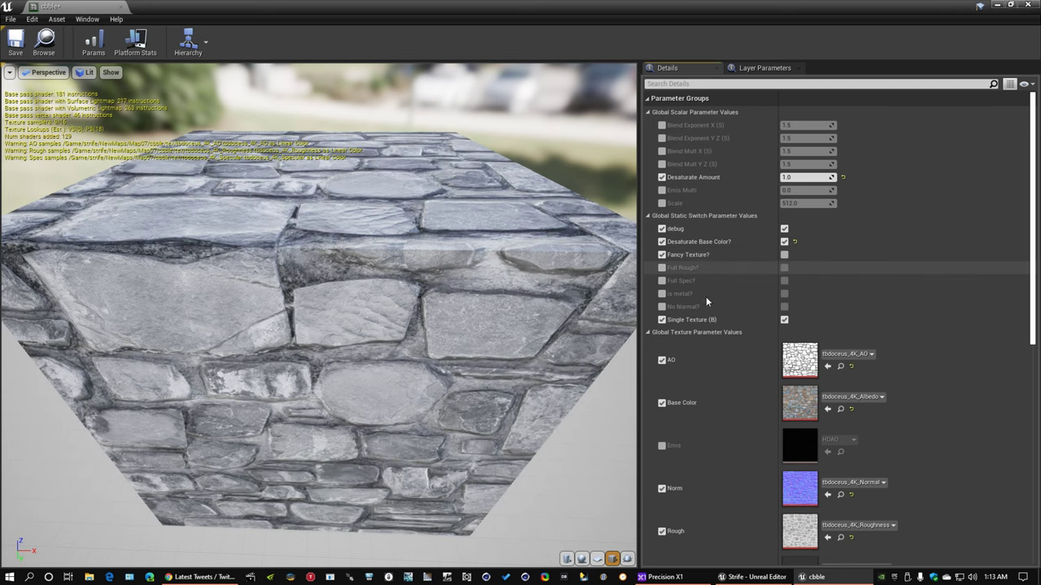
pyautogui.moveTo(325, 326); pyautogui.dragTo(329, 297)
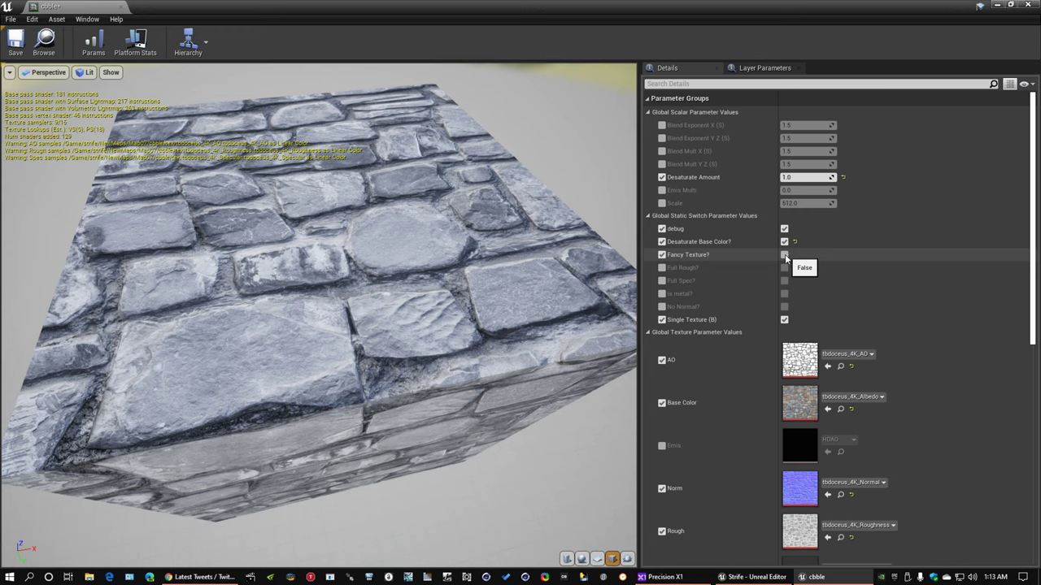
pyautogui.doubleClick(800, 360)
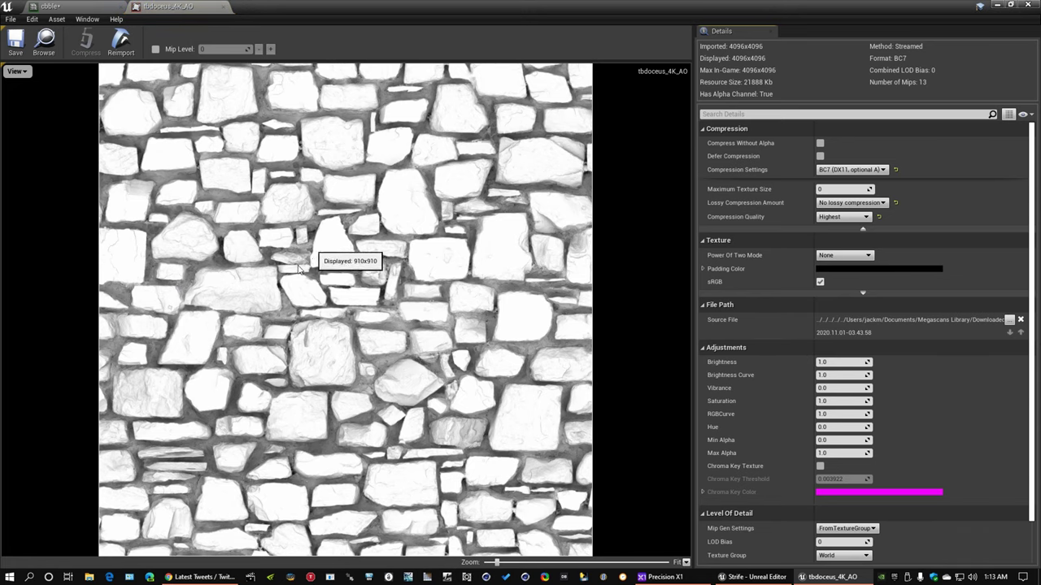
pyautogui.click(227, 5)
# Step: Toggle Fancy Texture? to compare the cobblestone shading, leave it enabled, and close the cbble material
pyautogui.click(785, 255)
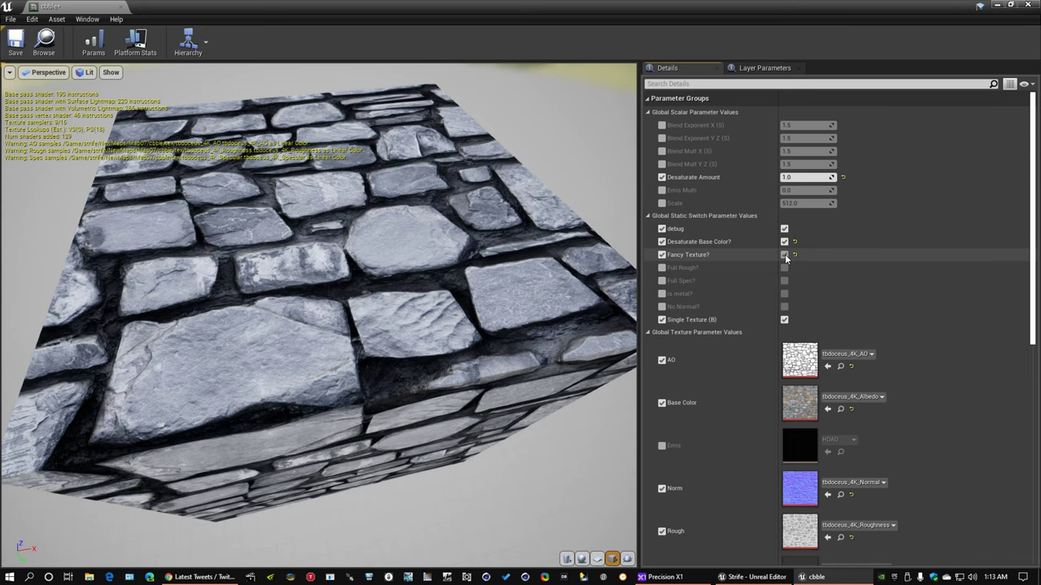
pyautogui.click(784, 255)
pyautogui.click(784, 254)
pyautogui.click(784, 254)
pyautogui.click(785, 255)
pyautogui.moveTo(521, 311); pyautogui.dragTo(521, 268, button='right')
pyautogui.moveTo(521, 310); pyautogui.dragTo(391, 268)
pyautogui.moveTo(406, 309); pyautogui.dragTo(382, 315)
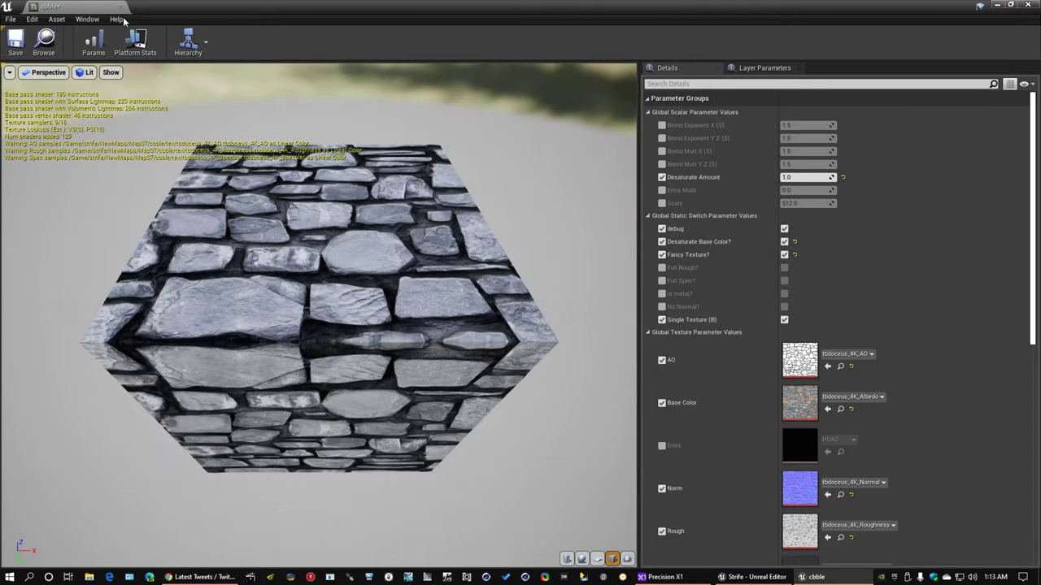
pyautogui.click(119, 7)
# Step: Run the console command r.DefaultFeature.AntiAliasing 4
pyautogui.moveTo(517, 237); pyautogui.dragTo(472, 248, button='right')
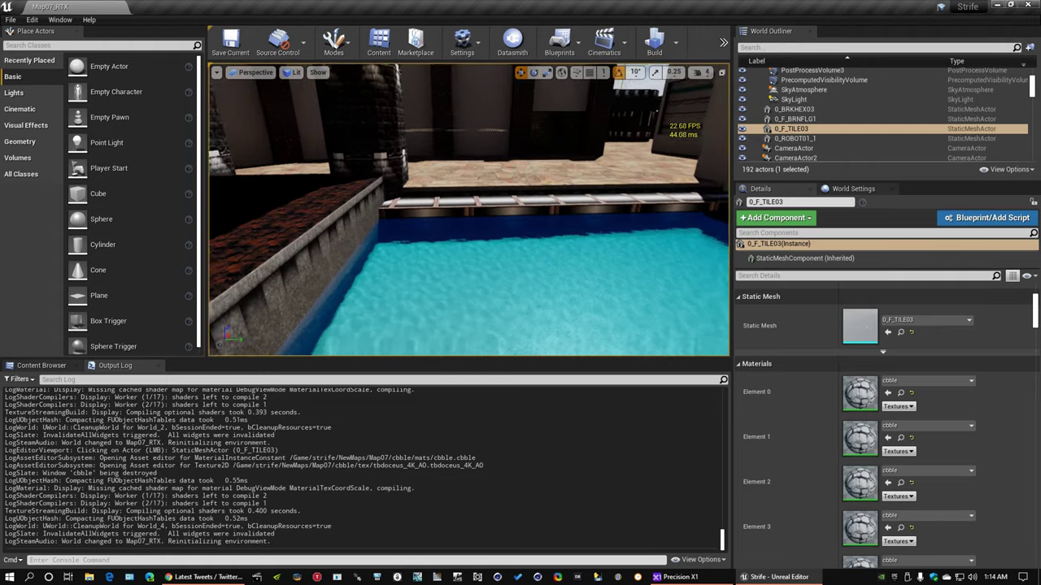
pyautogui.click(272, 563)
pyautogui.click(272, 562)
pyautogui.write('de')
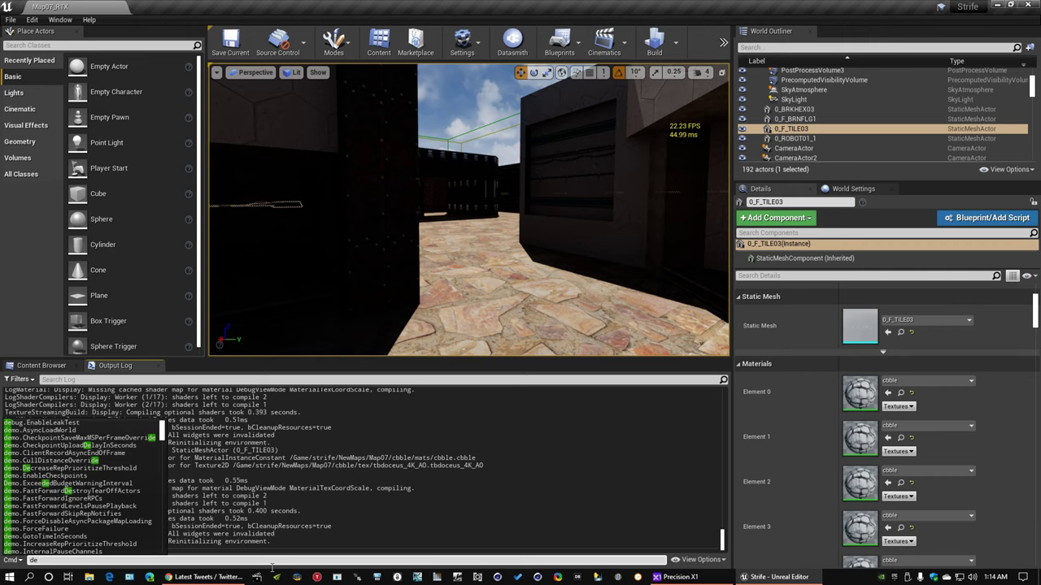
pyautogui.write('faultfeature')
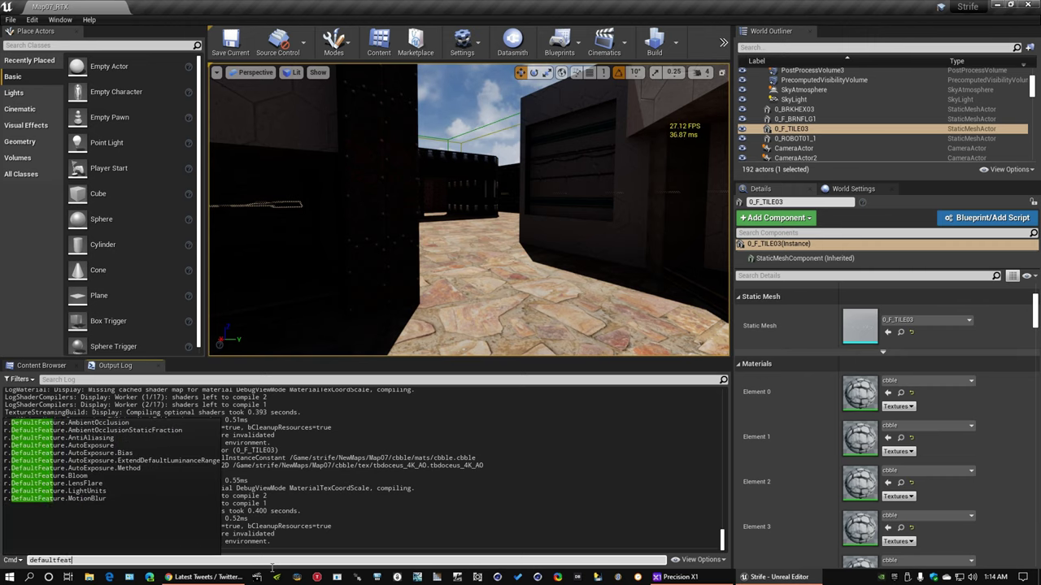
pyautogui.press('Down')
pyautogui.press('Down')
pyautogui.press('Down')
pyautogui.write('4')
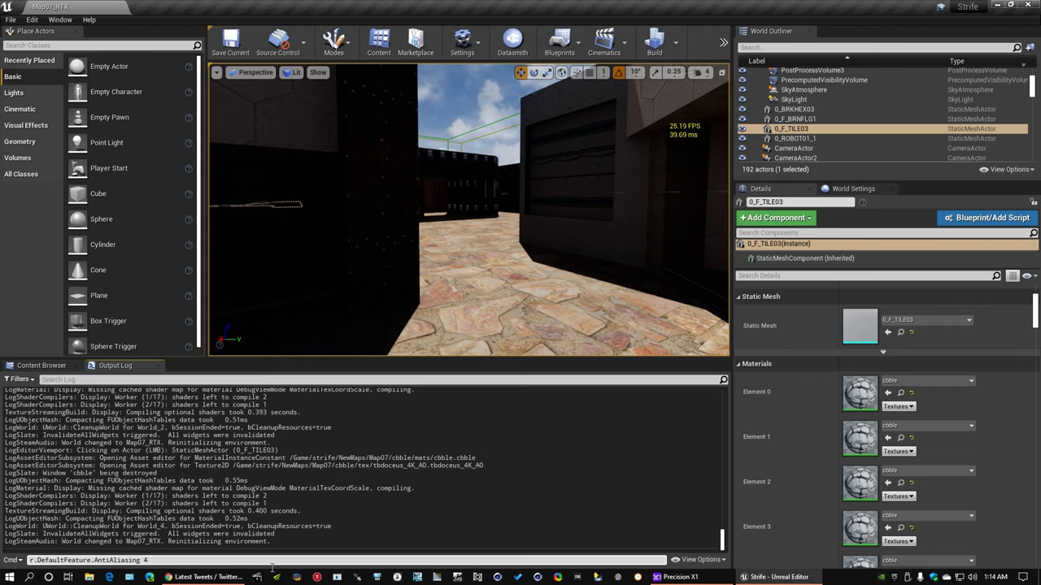
pyautogui.press('Return')
# Step: Inspect the pool water, and look up the AbsorptionForceShadingOnOpaqueObjects console command node in the level blueprint
pyautogui.moveTo(586, 223); pyautogui.dragTo(455, 224, button='right')
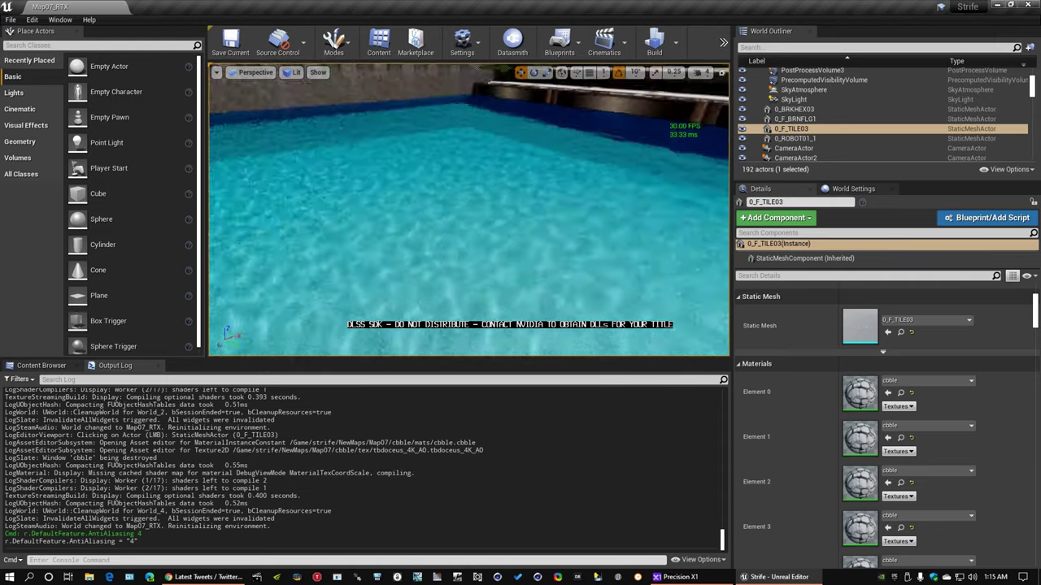
pyautogui.moveTo(468, 209); pyautogui.dragTo(358, 212, button='right')
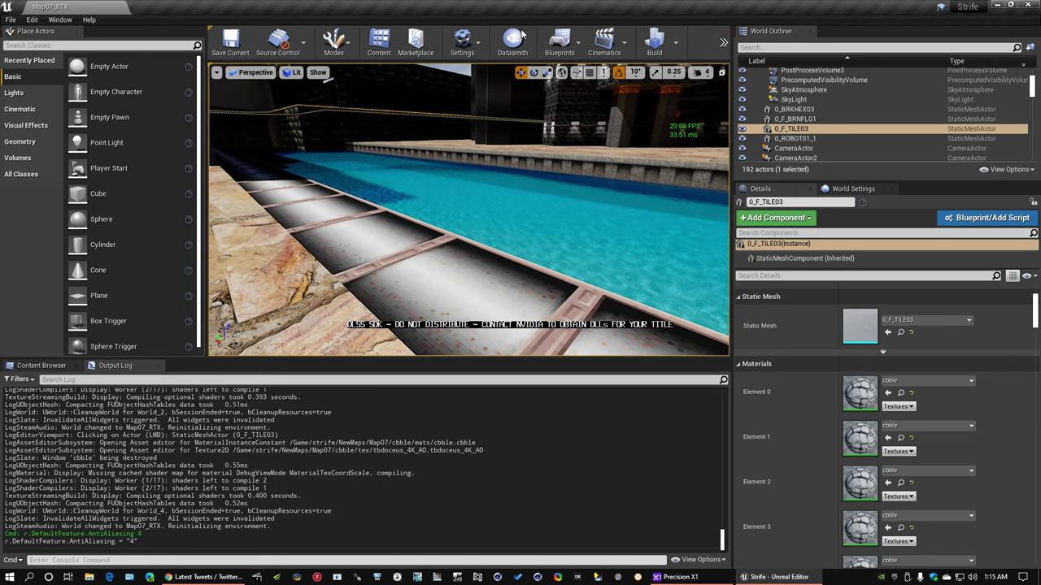
pyautogui.click(559, 43)
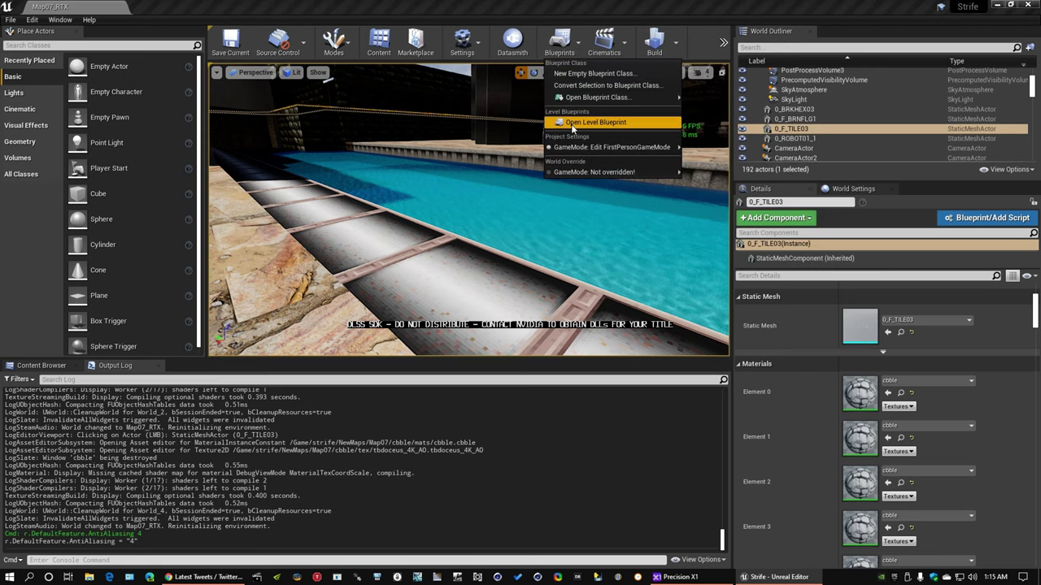
pyautogui.click(595, 122)
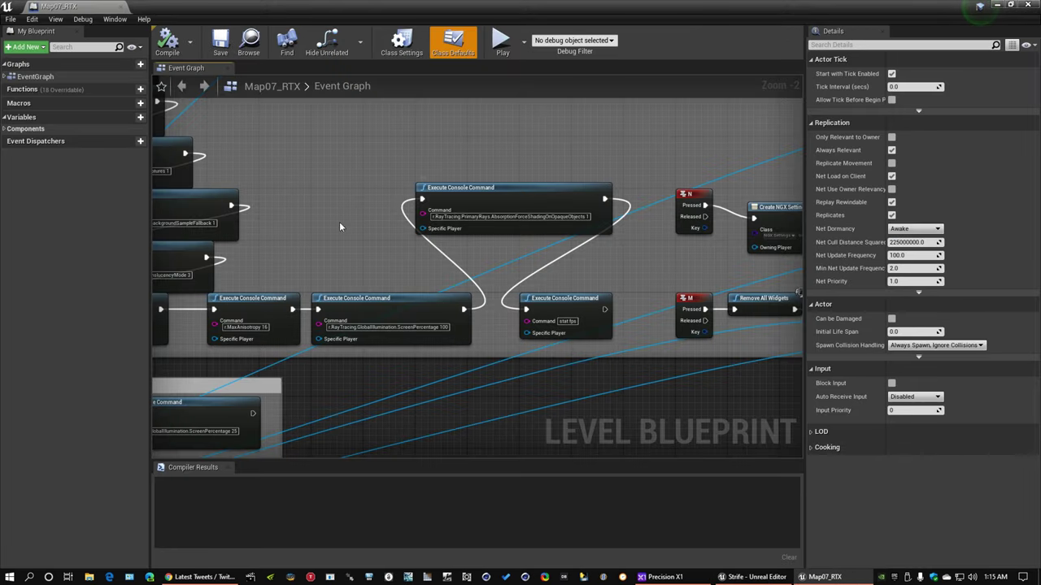
pyautogui.scroll(2, 468, 259)
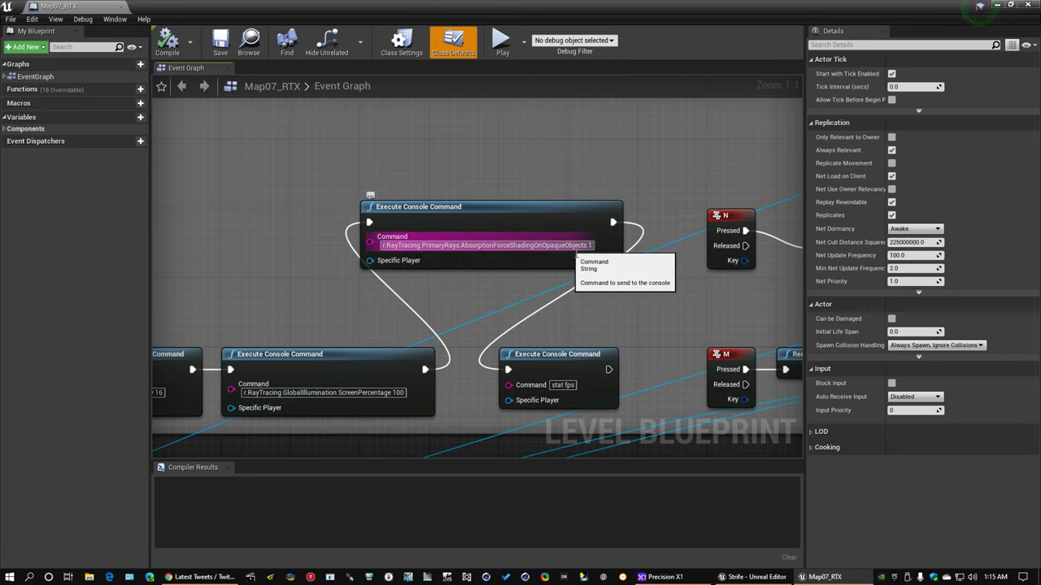
pyautogui.click(119, 7)
pyautogui.moveTo(469, 210); pyautogui.dragTo(543, 107, button='right')
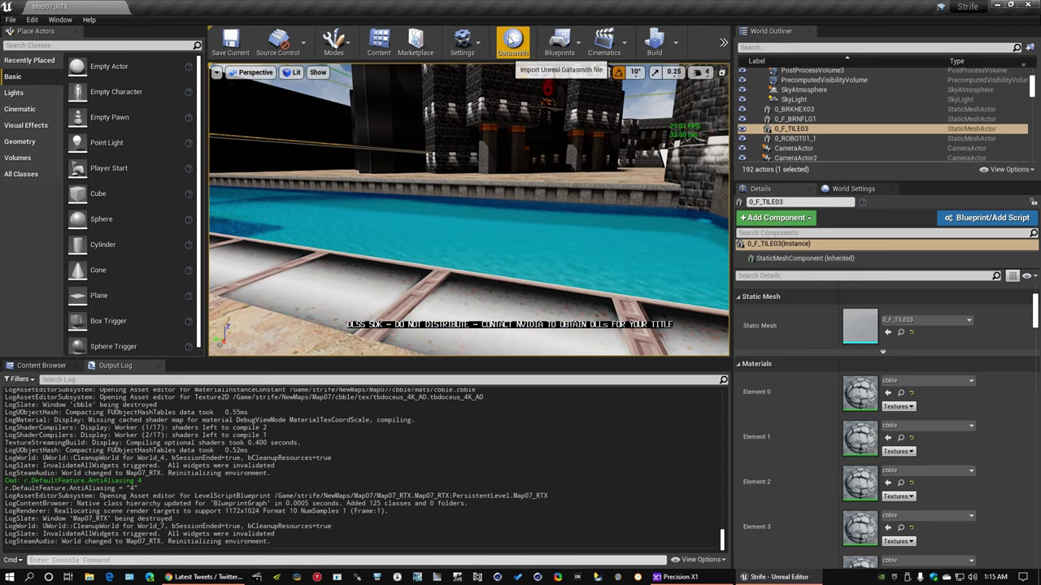
# Step: Copy r.RayTracing.PrimaryRays.AbsorptionForceShadingOnOpaqueObjects from the level blueprint's command node and run it in the console with the value 0
pyautogui.click(561, 49)
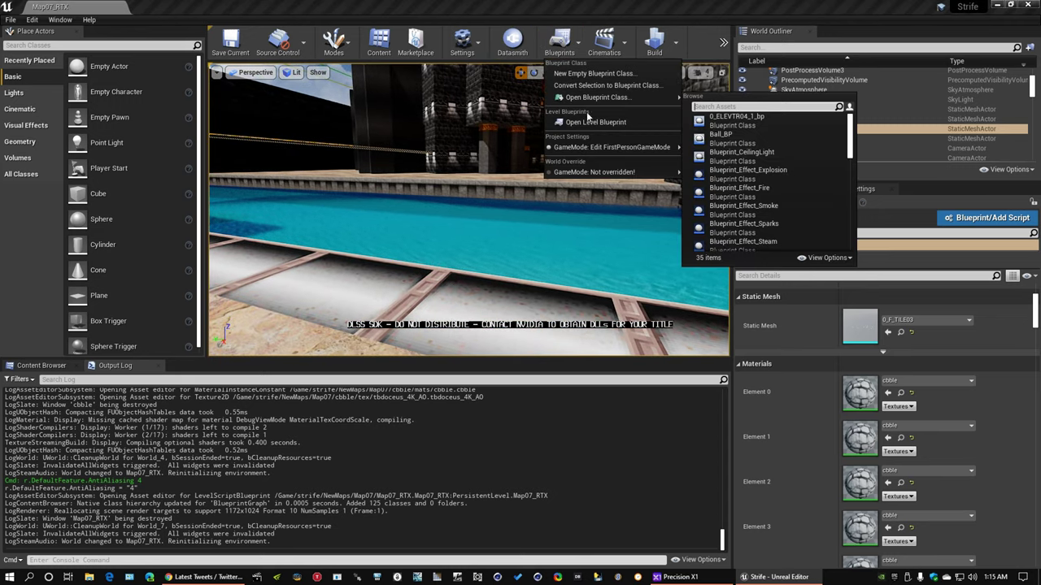
pyautogui.click(585, 78)
pyautogui.click(553, 246)
pyautogui.hotkey('ctrl', 'c')
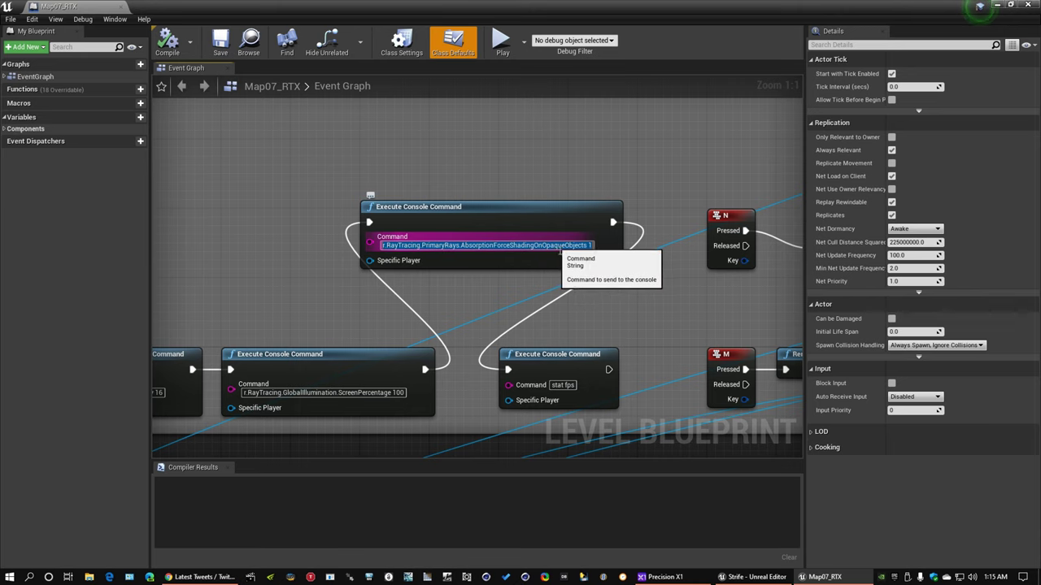
pyautogui.click(121, 6)
pyautogui.click(211, 561)
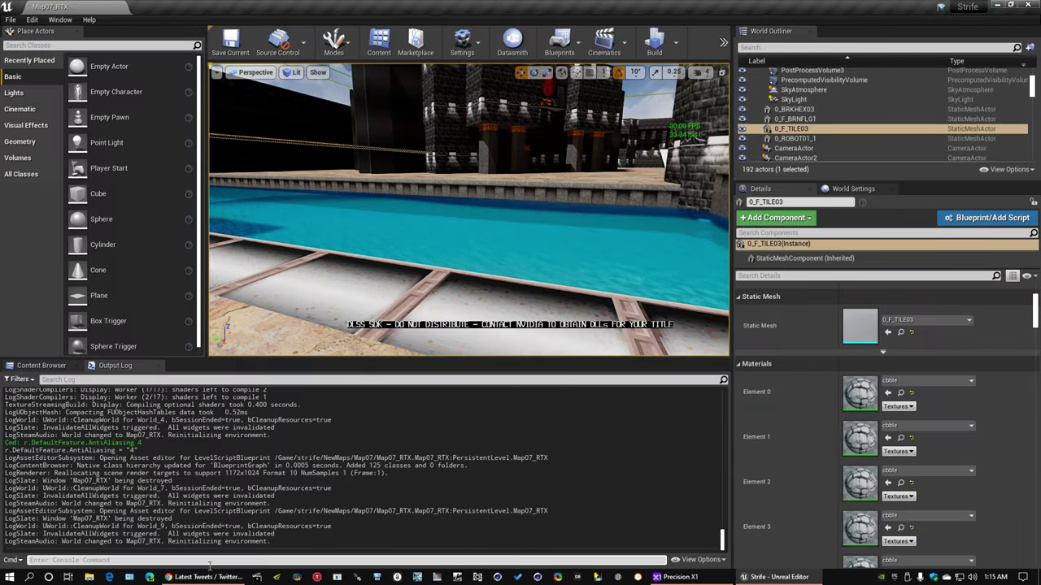
pyautogui.hotkey('ctrl', 'v')
pyautogui.write('0')
pyautogui.press('Return')
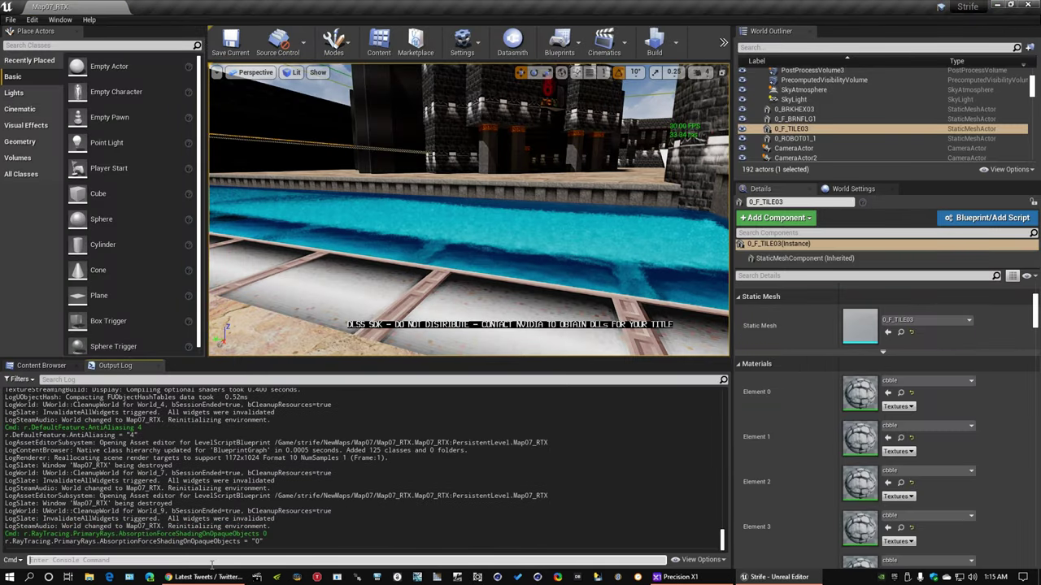
# Step: Examine the pool water, and run r.RayTracing.PrimaryRays.AbsorptionForceShadingOnOpaqueObjects in the console with the value 1
pyautogui.moveTo(468, 209); pyautogui.dragTo(407, 210, button='right')
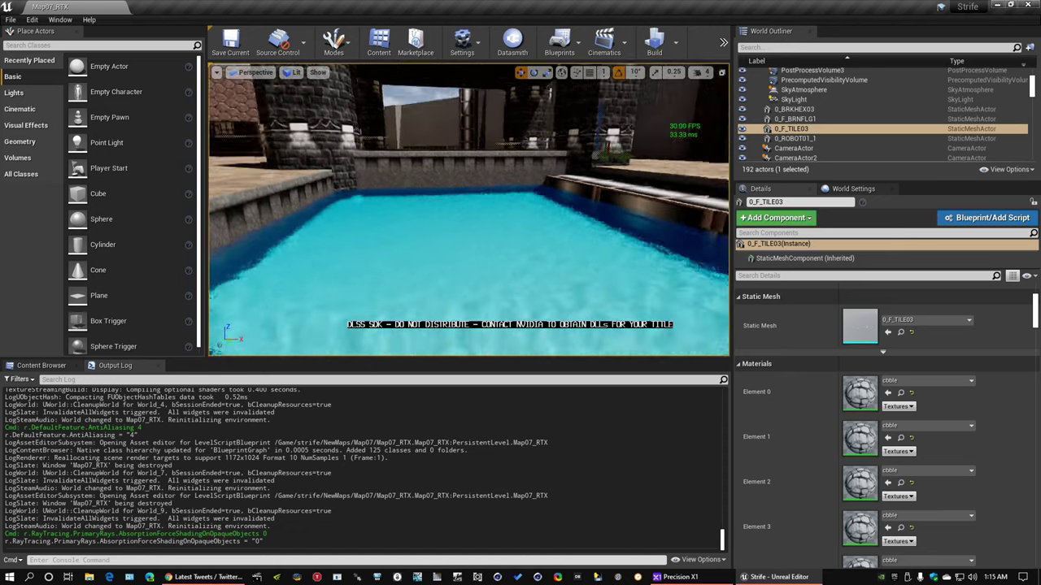
pyautogui.click(236, 562)
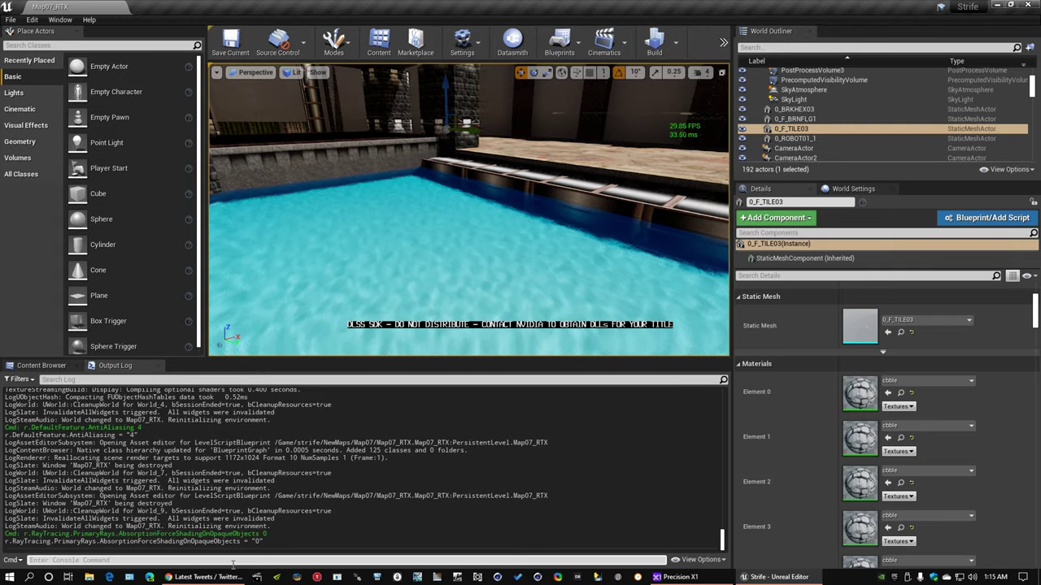
pyautogui.press('Up')
pyautogui.press('BackSpace')
pyautogui.write('1')
pyautogui.press('Return')
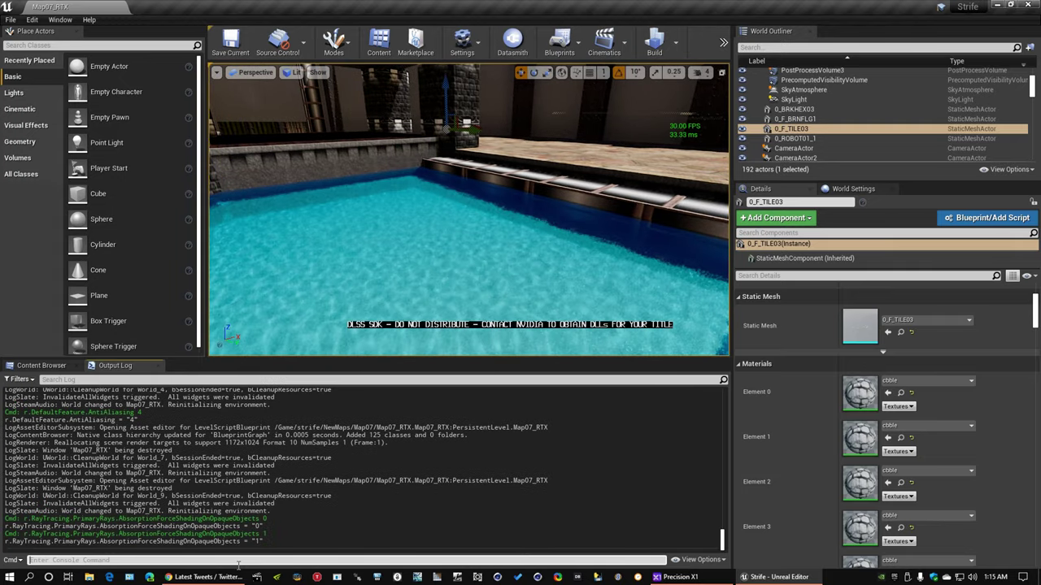
# Step: Select the paned window in the hexagonal brick wall, hide it with its Visible setting to inspect the opening, and show it again
pyautogui.moveTo(469, 213); pyautogui.dragTo(531, 163, button='right')
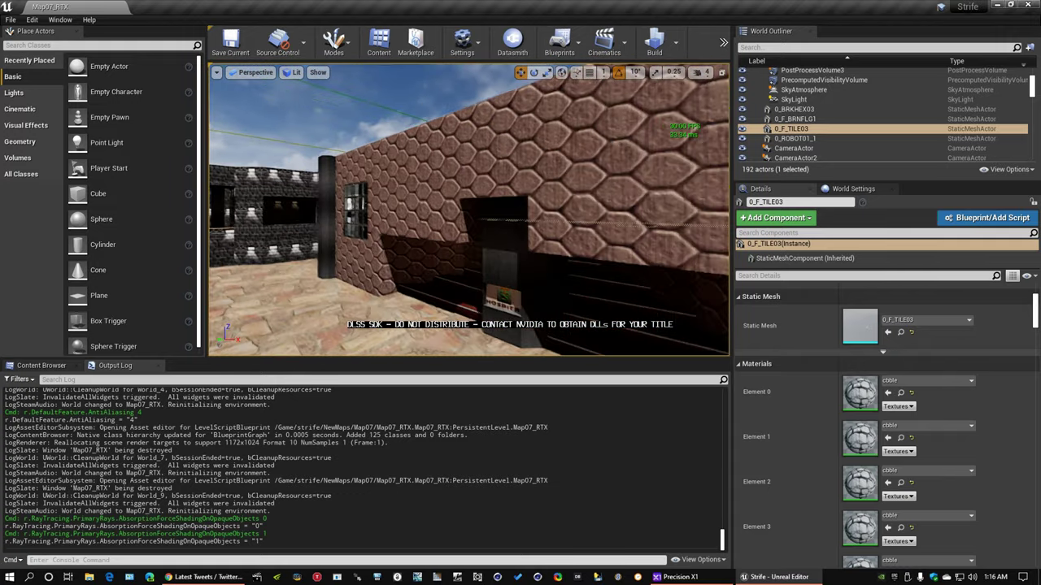
pyautogui.press('w')
pyautogui.moveTo(469, 210); pyautogui.dragTo(594, 210, button='right')
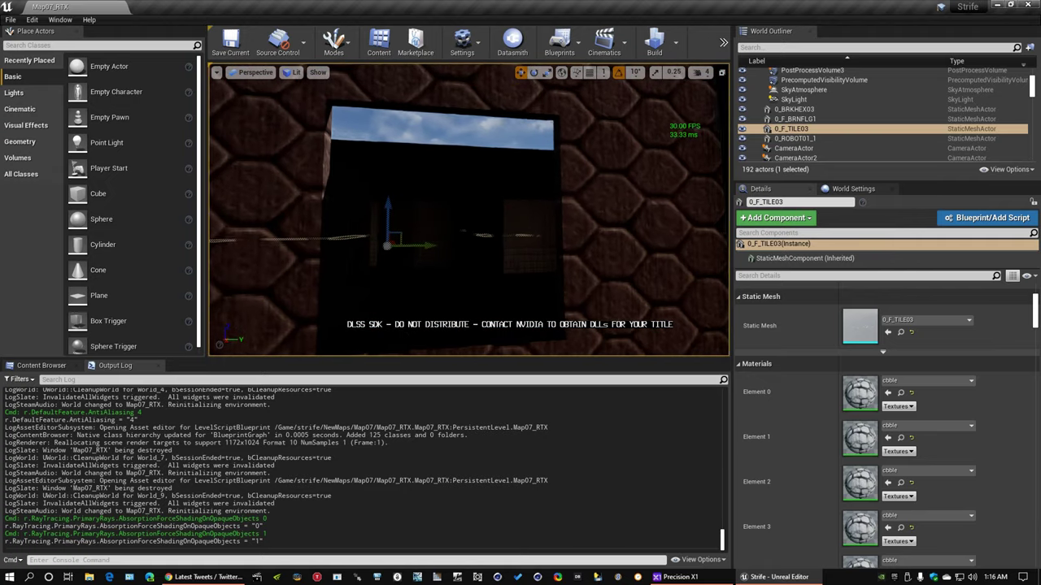
pyautogui.press('w')
pyautogui.moveTo(518, 218); pyautogui.dragTo(480, 240, button='right')
pyautogui.press('w')
pyautogui.click(567, 203)
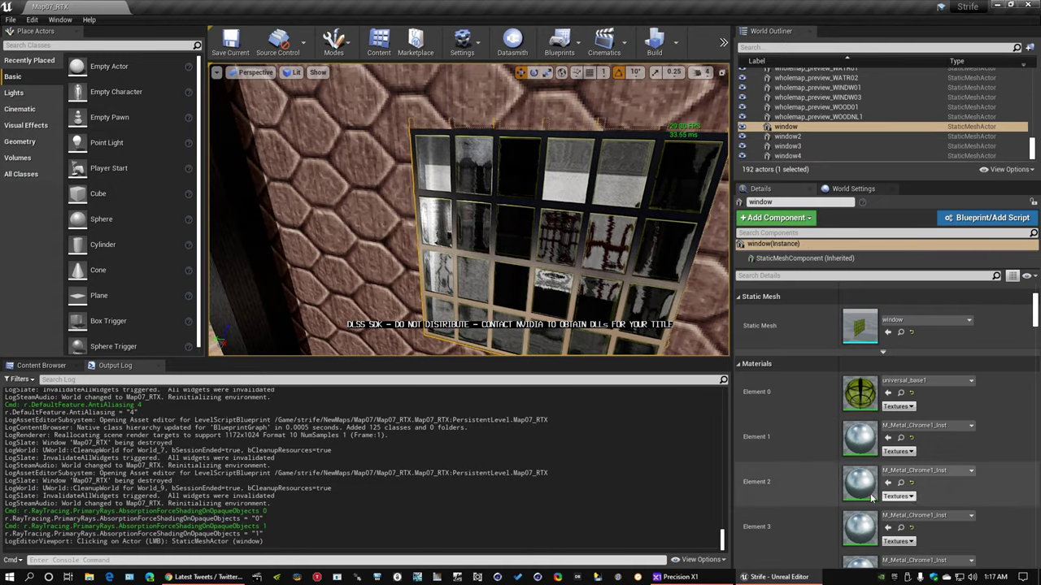
pyautogui.scroll(-5, 814, 404)
pyautogui.scroll(-10, 818, 424)
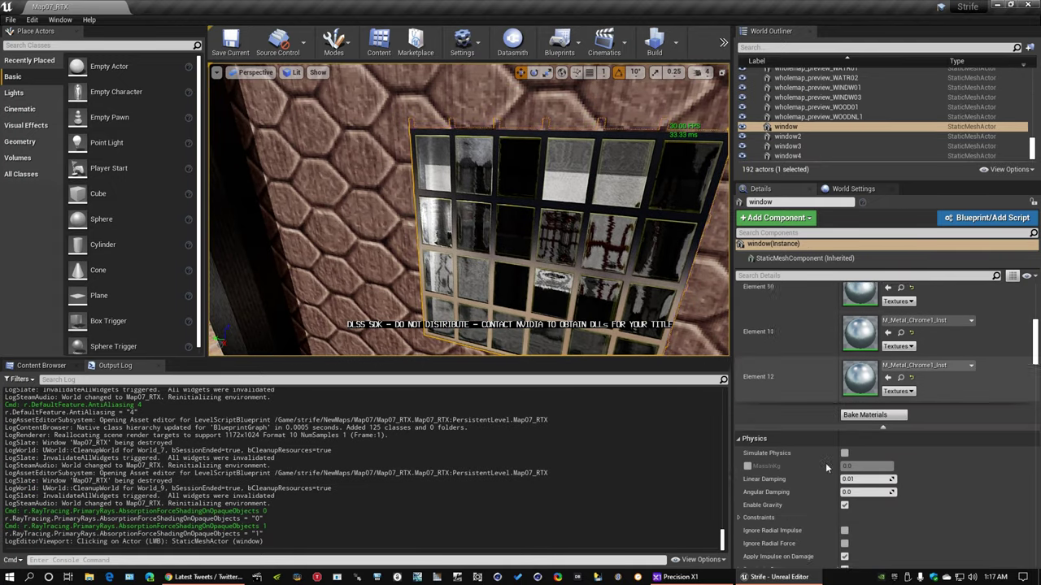
pyautogui.scroll(-8, 805, 419)
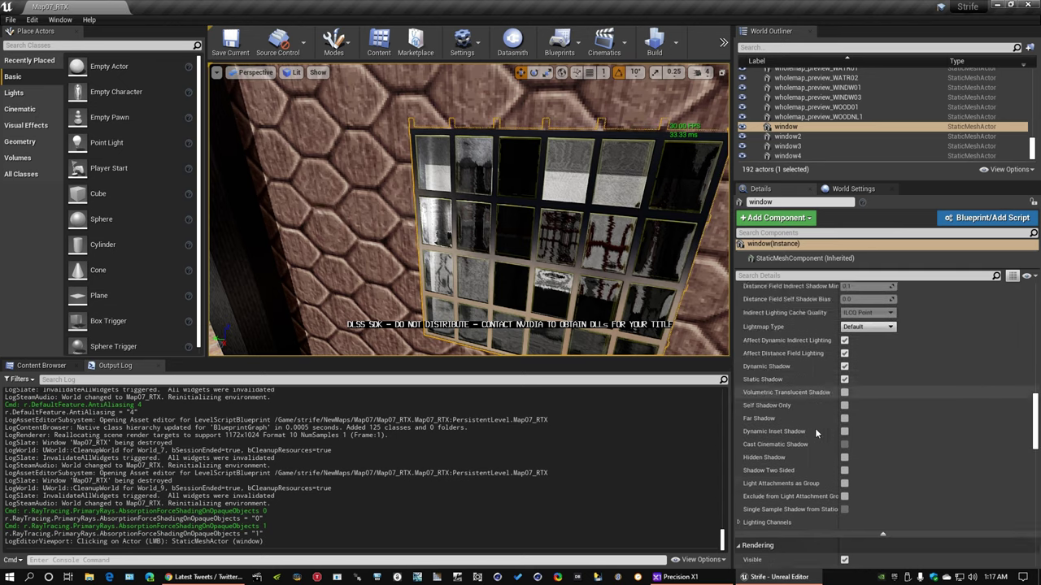
pyautogui.click(844, 352)
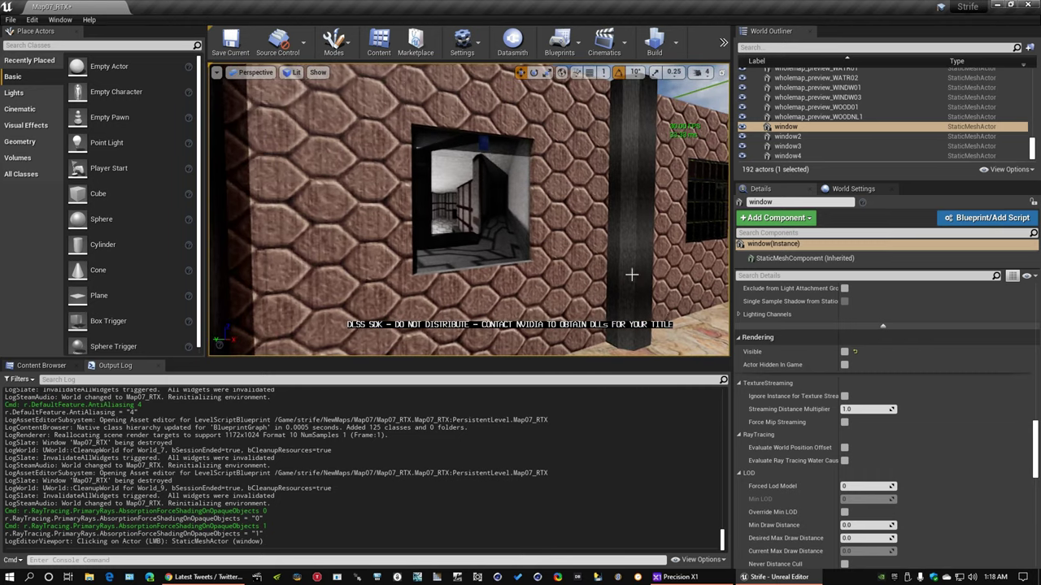
pyautogui.click(844, 351)
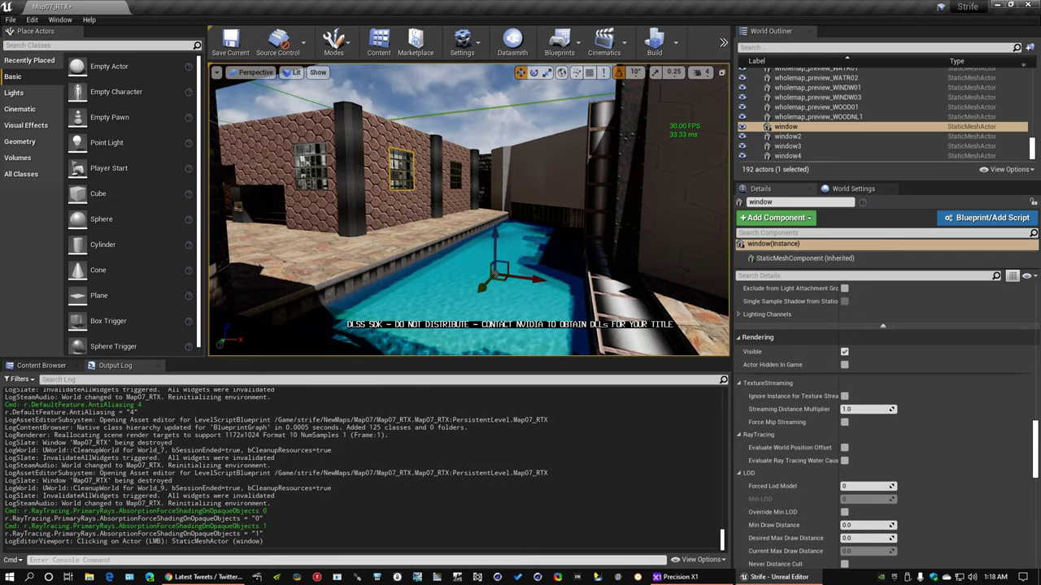
# Step: Show the assets in the brktop folder under strife/NewMaps/tiled_shader_materials
pyautogui.press('w')
pyautogui.moveTo(469, 210)
pyautogui.mouseDown(button='right')
pyautogui.moveTo(232, 199)
pyautogui.moveTo(470, 210)
pyautogui.mouseUp(button='right')
pyautogui.press('w')
pyautogui.press('w')
pyautogui.click(41, 365)
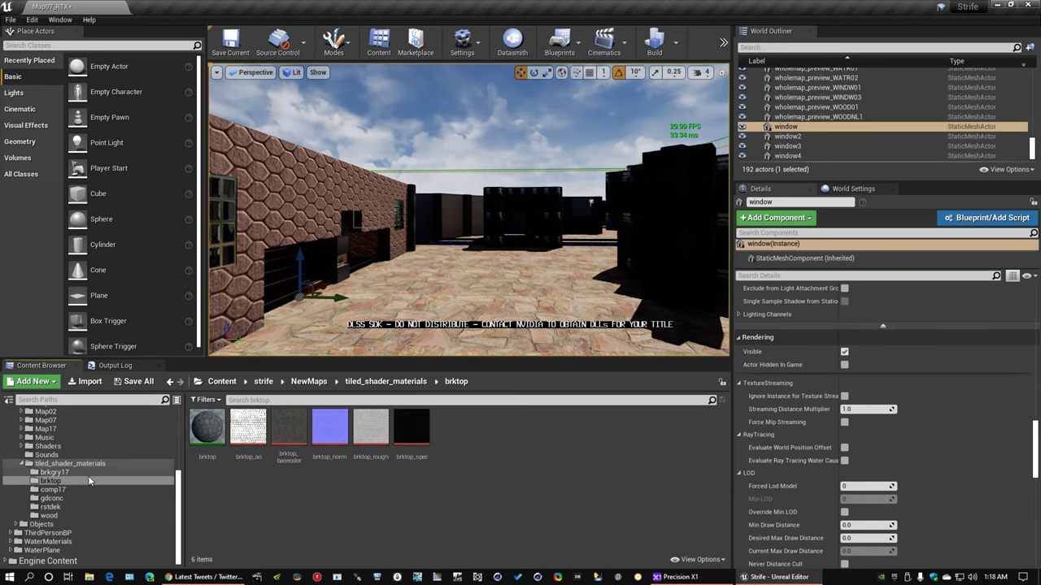
# Step: Open the Map01_RTX level from the strife/NewMaps/Map01 folder, saving all the changed Map07 content
pyautogui.click(22, 464)
pyautogui.scroll(1, 44, 474)
pyautogui.click(46, 474)
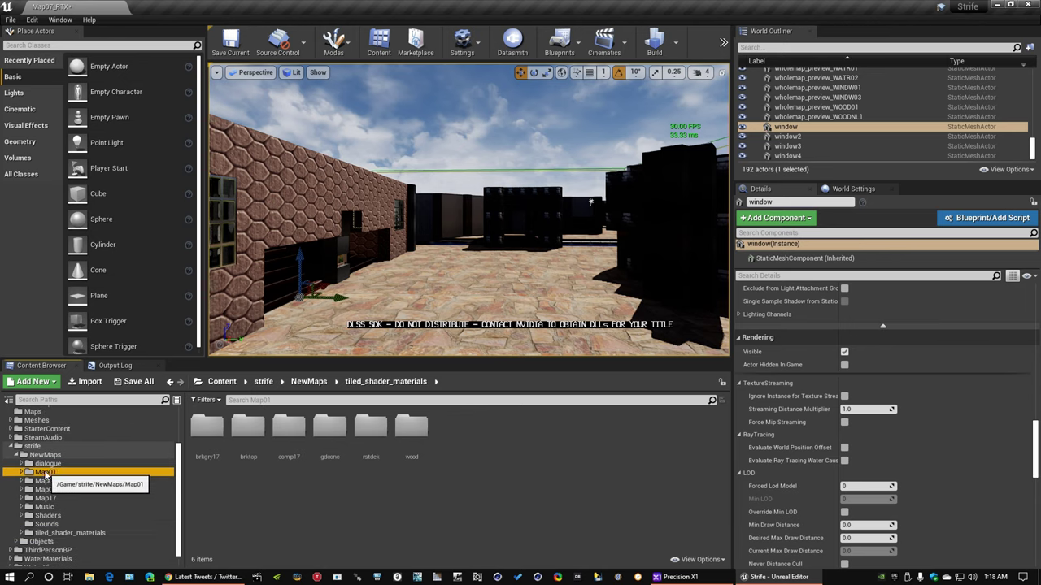
pyautogui.scroll(-6, 569, 488)
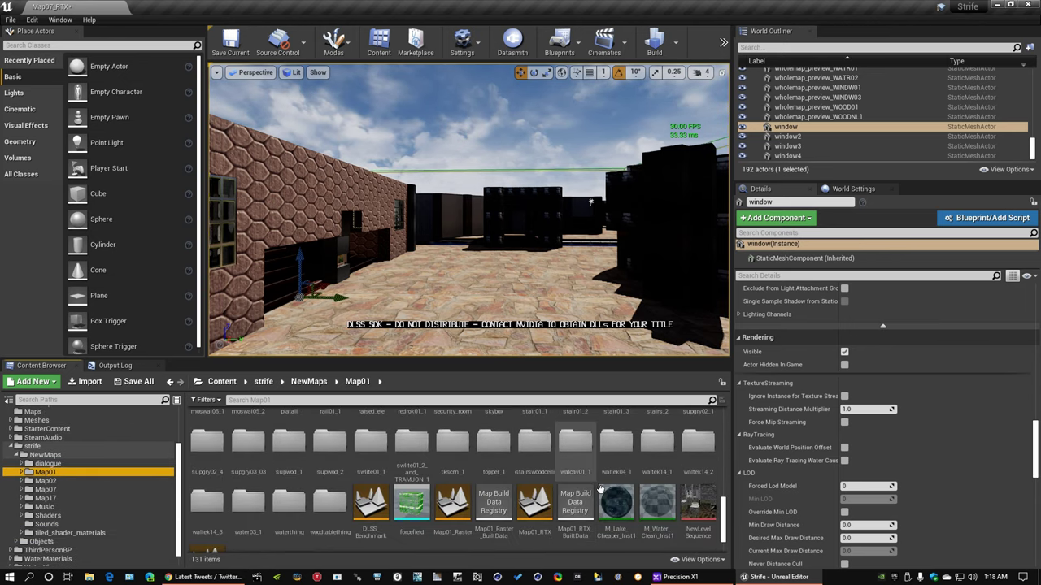
pyautogui.doubleClick(534, 455)
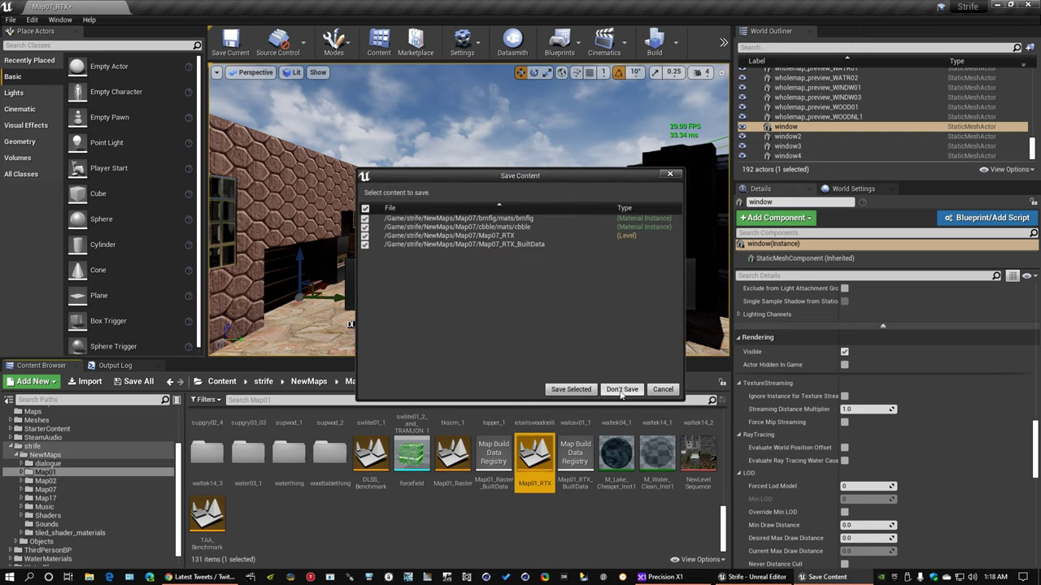
pyautogui.click(572, 389)
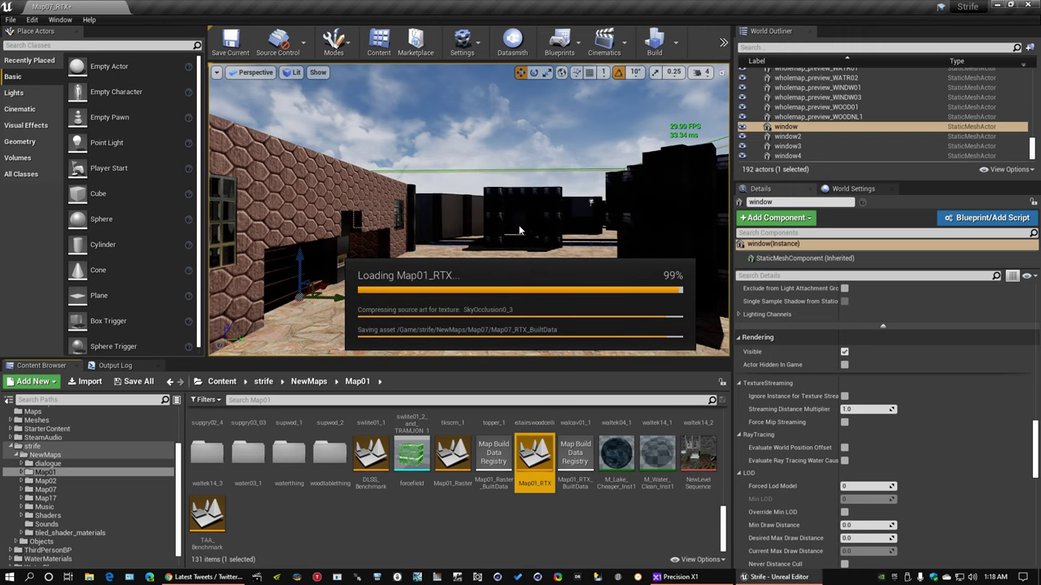
# Step: Show the fire-lit pool in the Water Caustics Show Photons ray tracing debug view and examine the photon patterns
pyautogui.moveTo(541, 263); pyautogui.dragTo(553, 242, button='right')
pyautogui.press('w')
pyautogui.press('w')
pyautogui.press('w')
pyautogui.press('w')
pyautogui.press('s')
pyautogui.press('w')
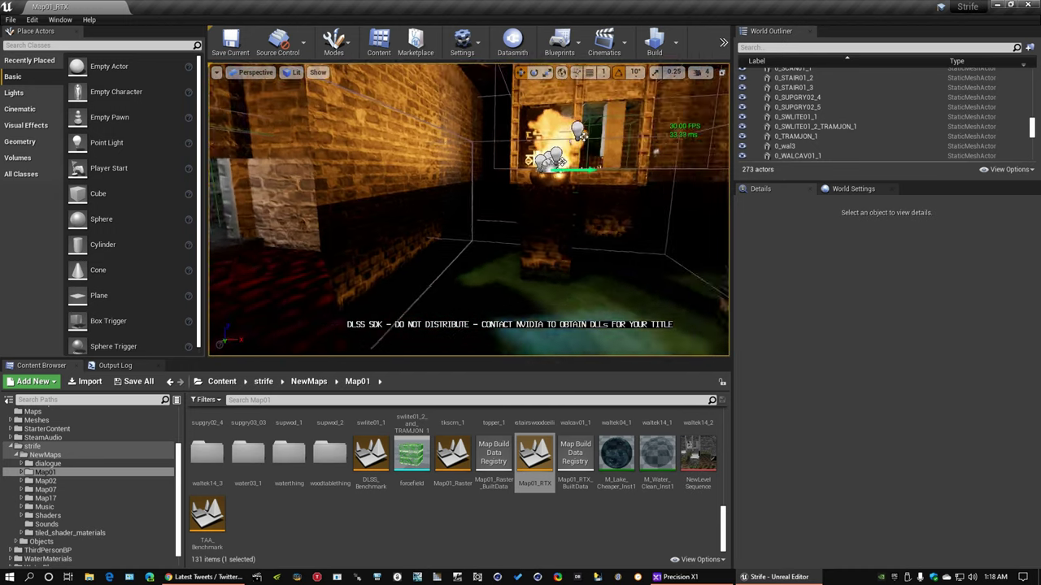
pyautogui.click(291, 72)
pyautogui.moveTo(331, 203)
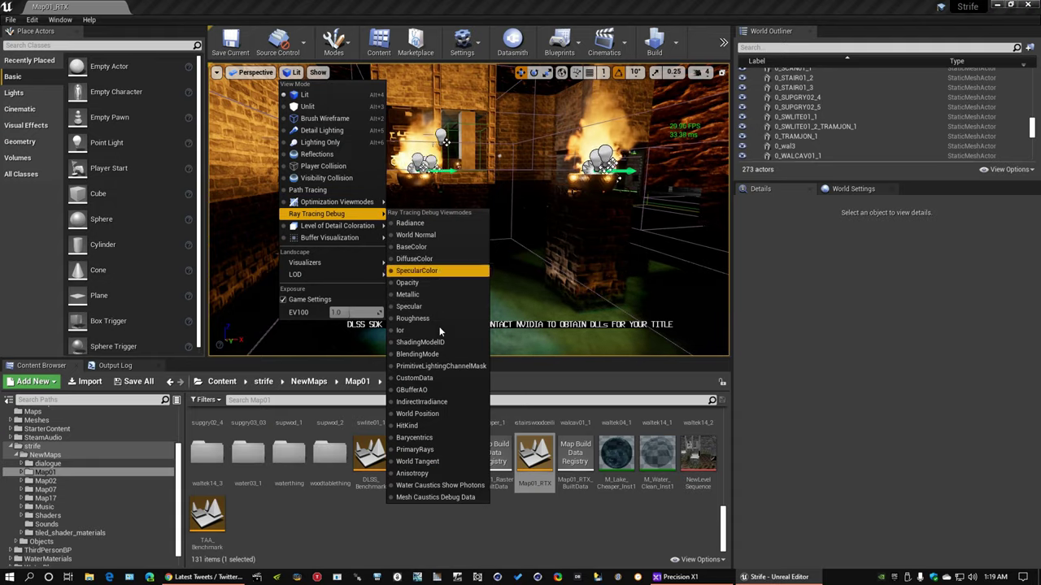
pyautogui.click(431, 486)
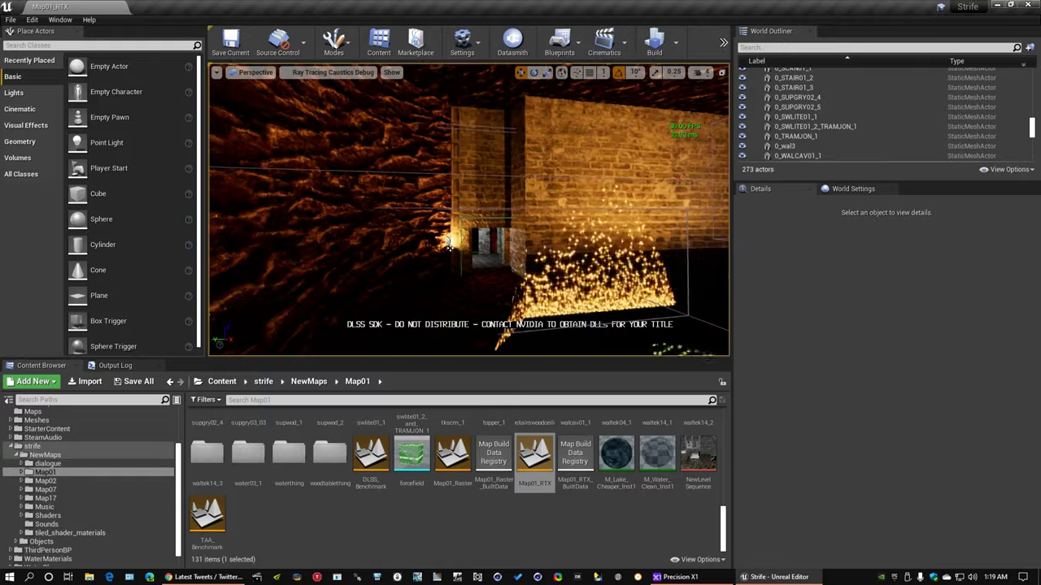
pyautogui.moveTo(468, 210); pyautogui.dragTo(468, 252, button='right')
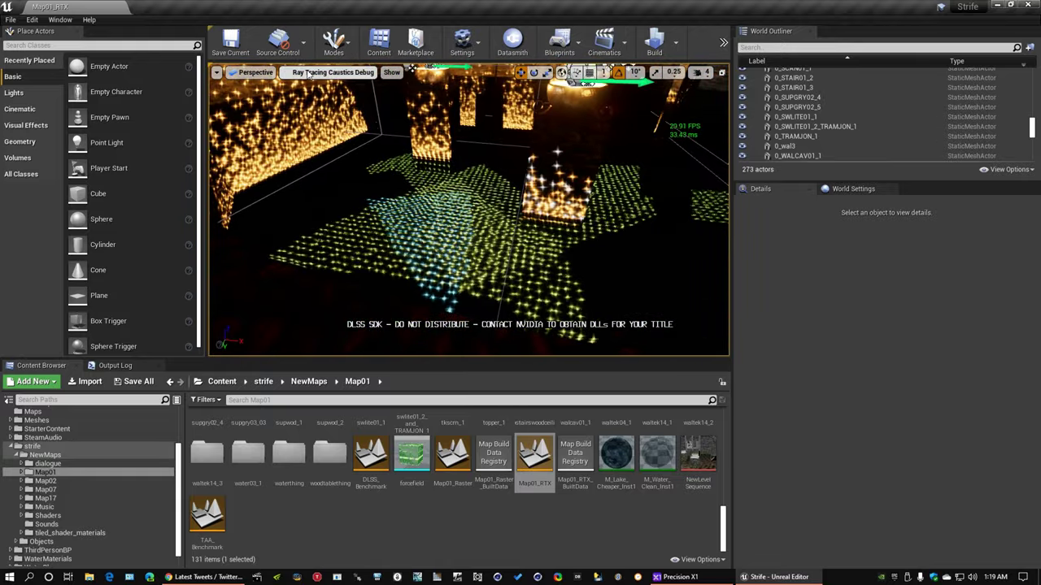
# Step: Return the viewport to the Lit view and inspect the rooms and brick corridors
pyautogui.click(309, 73)
pyautogui.click(317, 90)
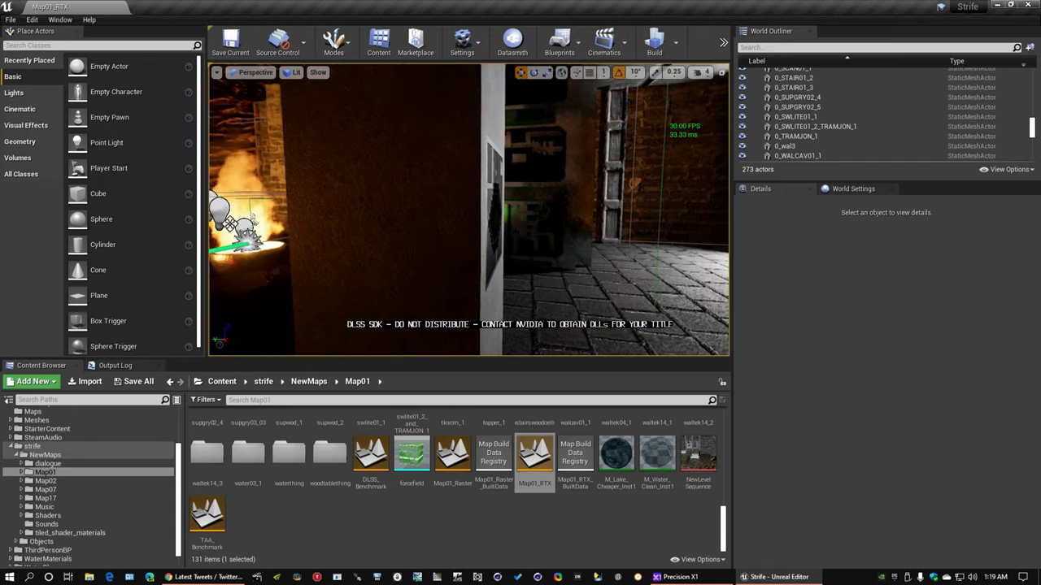
pyautogui.press('d')
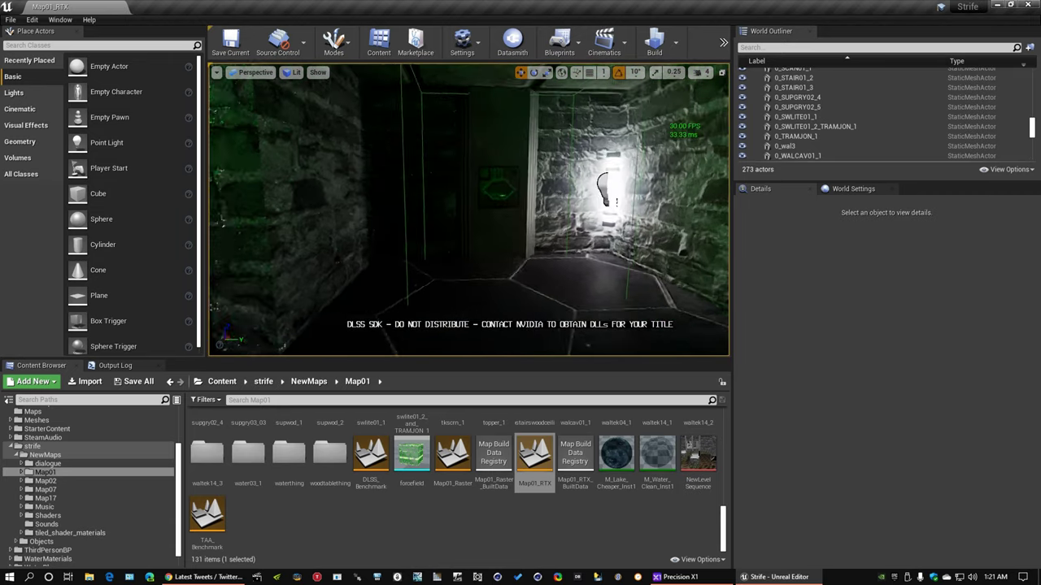
# Step: Find and select PostProcessVolume3 among the level's actors
pyautogui.scroll(-8, 838, 108)
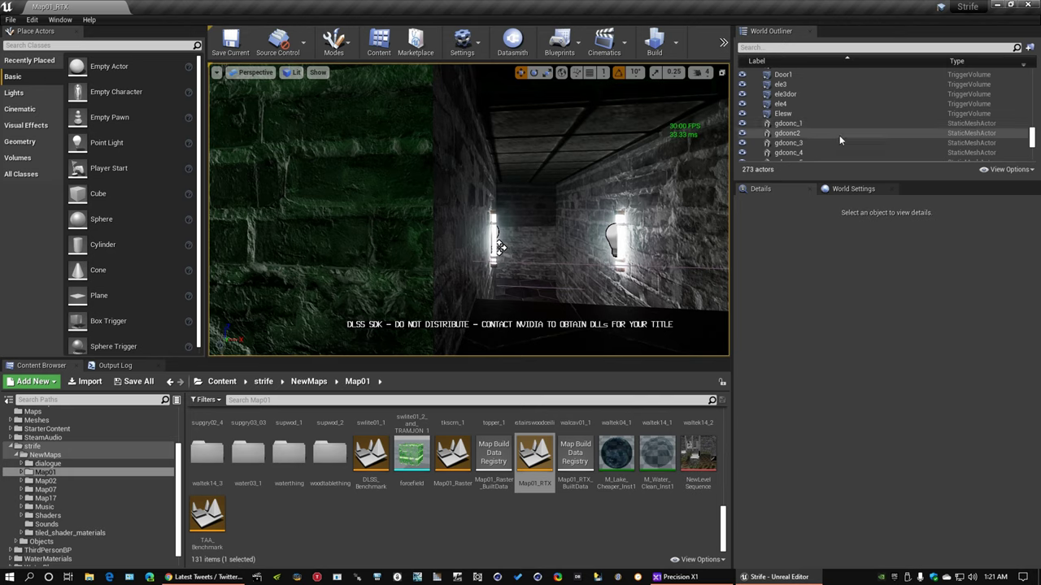
pyautogui.moveTo(1034, 137); pyautogui.dragTo(1031, 83)
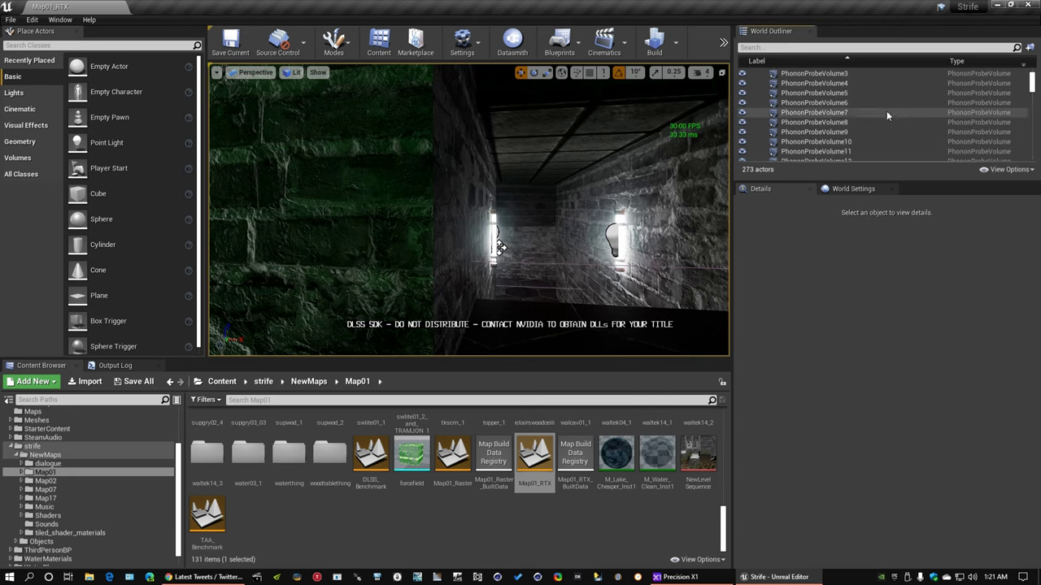
pyautogui.scroll(-4, 886, 111)
pyautogui.scroll(11, 868, 121)
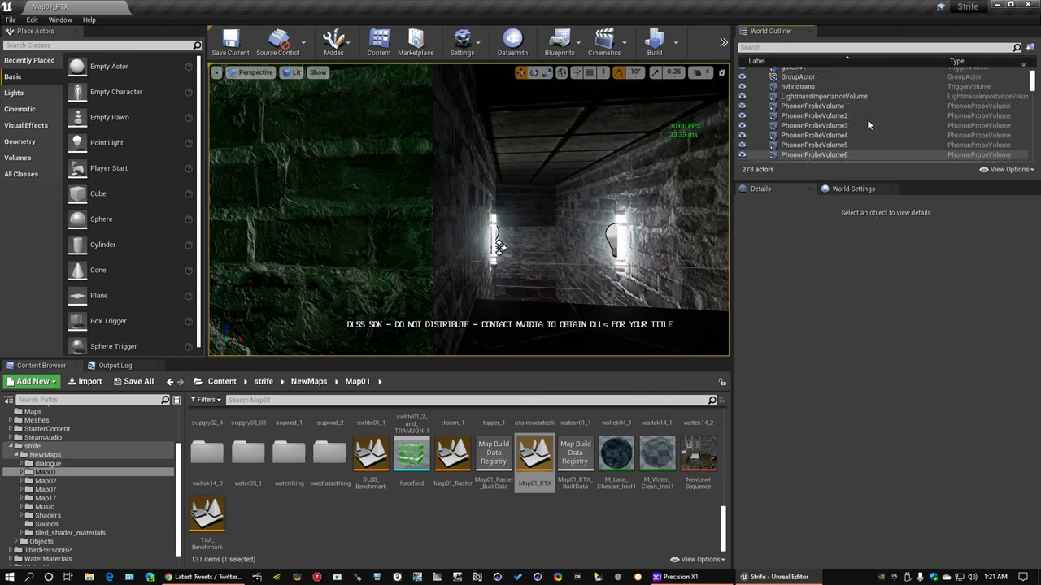
pyautogui.scroll(-20, 860, 125)
pyautogui.scroll(-5, 855, 134)
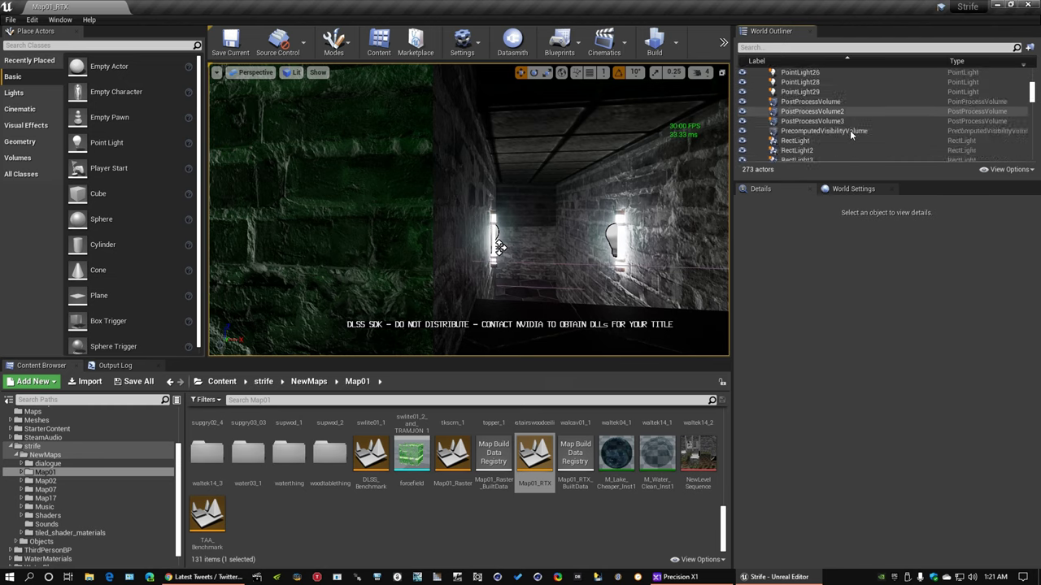
pyautogui.click(854, 121)
# Step: Show the volume's Ray Tracing Global Illumination settings and inspect the indirect lighting in the brick corridor
pyautogui.scroll(1, 782, 406)
pyautogui.scroll(6, 781, 403)
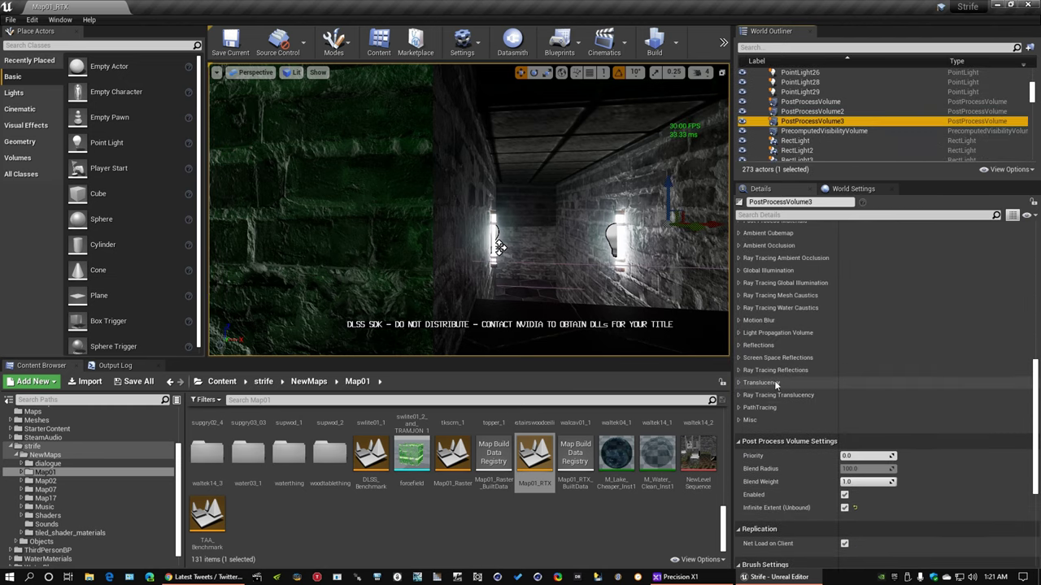
pyautogui.scroll(1, 792, 328)
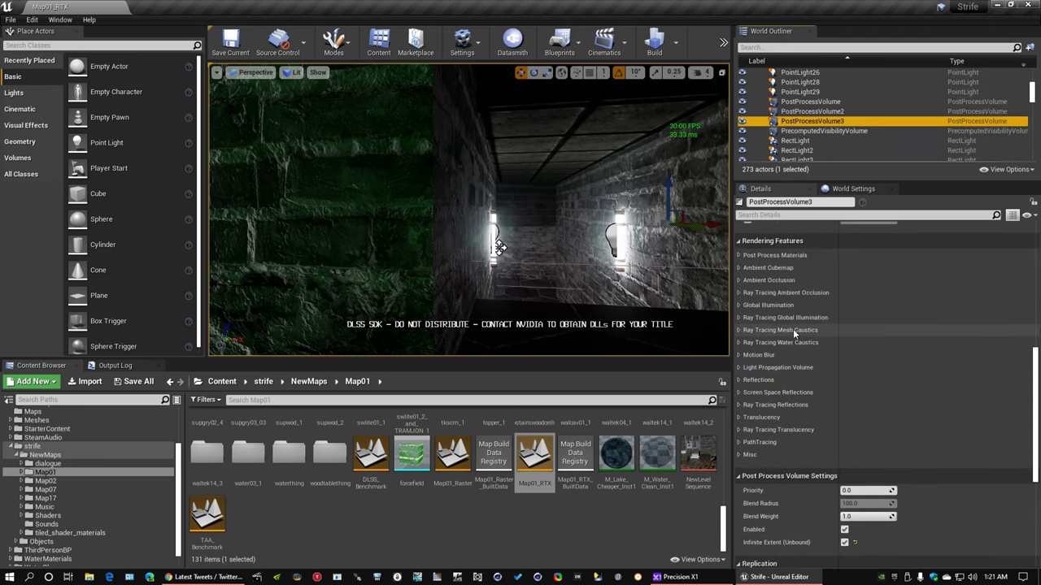
pyautogui.click(739, 317)
pyautogui.scroll(-2, 825, 344)
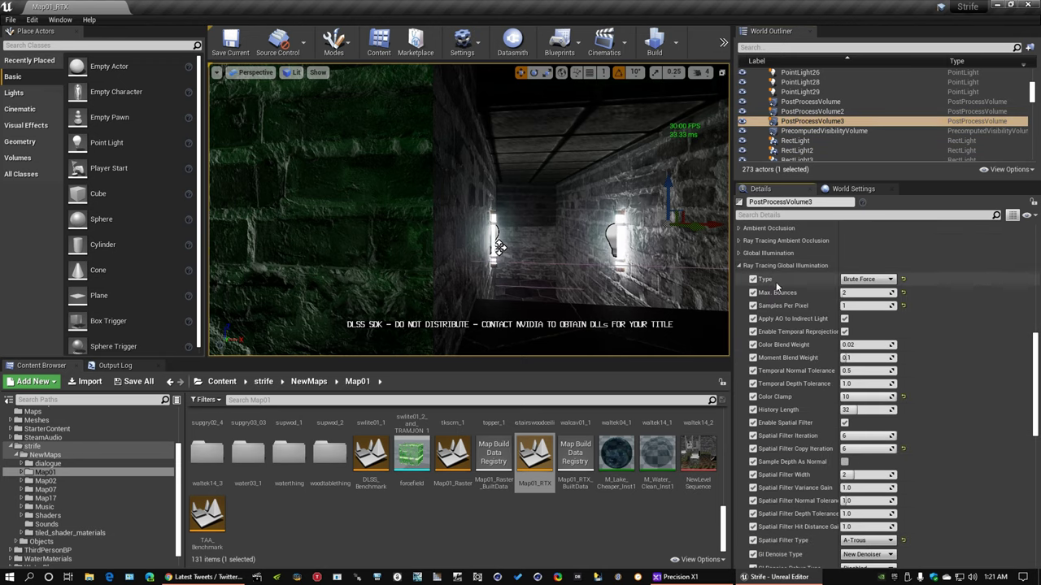
pyautogui.moveTo(579, 252); pyautogui.dragTo(544, 243, button='right')
pyautogui.press('w')
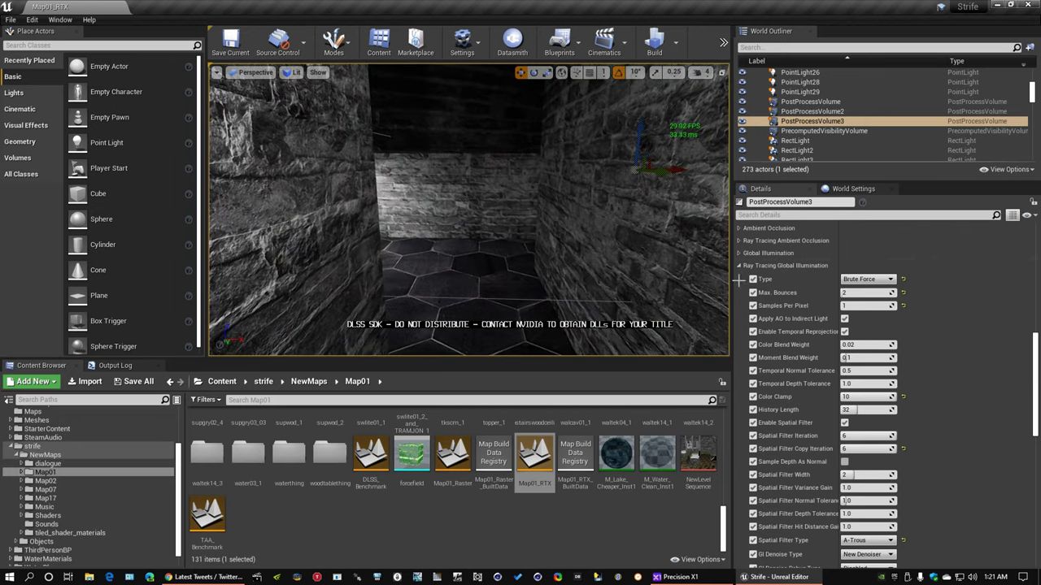
# Step: Collapse the global illumination settings, expand Ray Tracing Reflections, and inspect the reflective frames of the red floor tiles
pyautogui.click(739, 265)
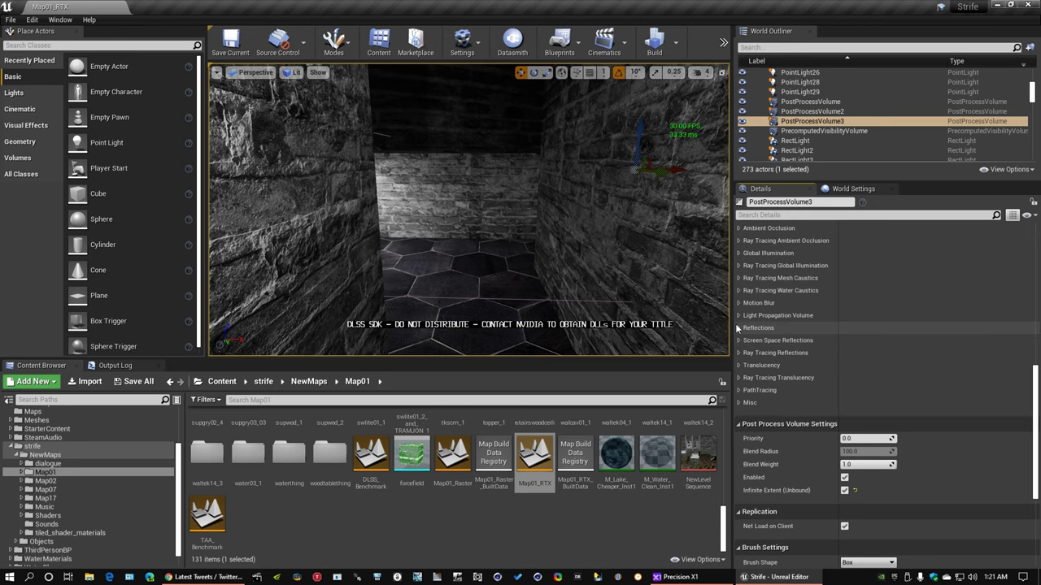
pyautogui.click(739, 353)
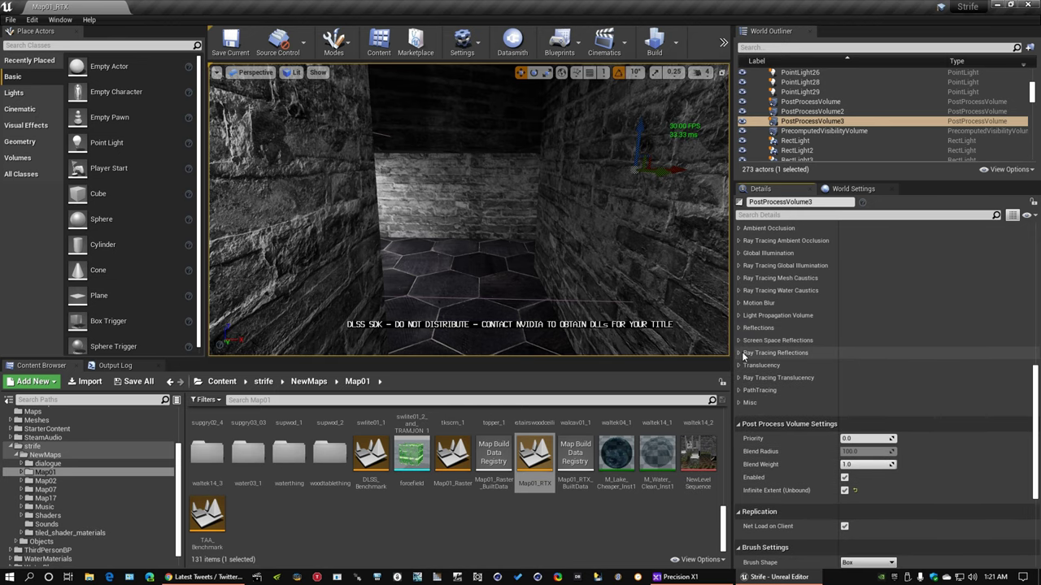
pyautogui.scroll(-2, 846, 358)
pyautogui.press('w')
pyautogui.moveTo(602, 244); pyautogui.dragTo(726, 244, button='right')
pyautogui.press('w')
pyautogui.moveTo(423, 217); pyautogui.dragTo(447, 208, button='right')
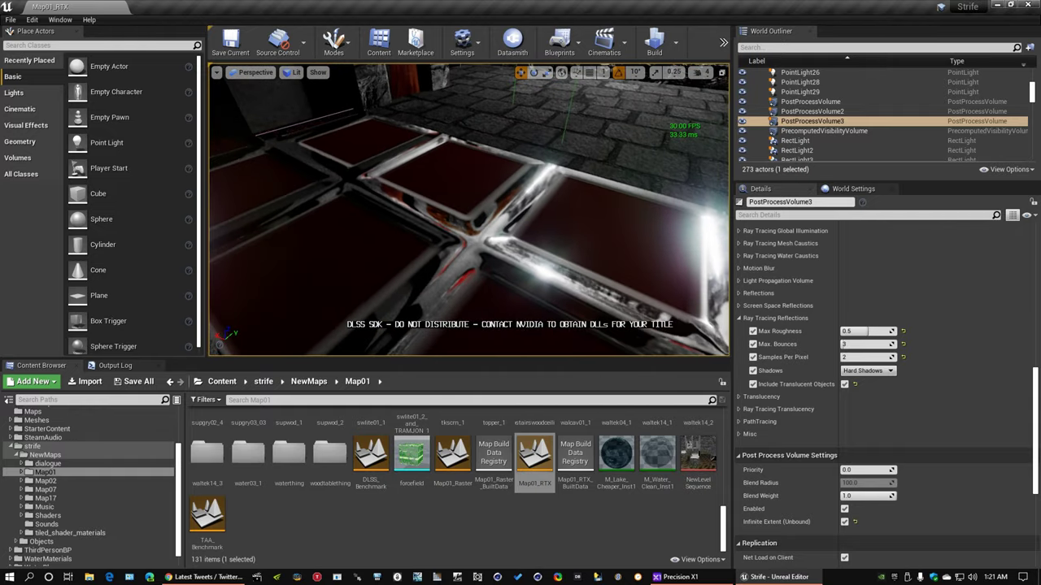
# Step: Set the Ray Tracing Reflections Max. Bounces to 1 to compare the tile reflections, and set it back to 3
pyautogui.click(874, 345)
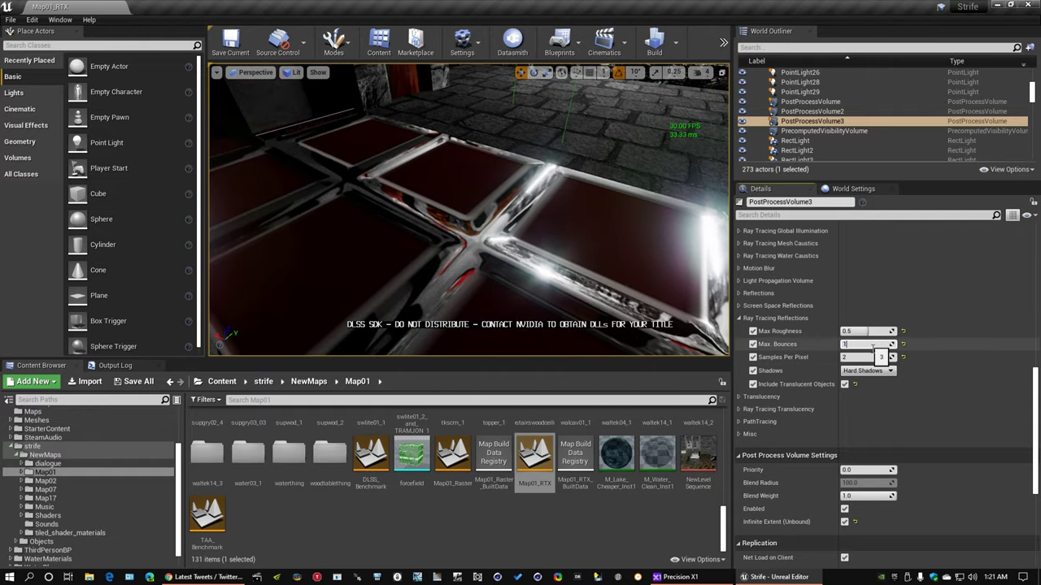
pyautogui.write('1')
pyautogui.press('Return')
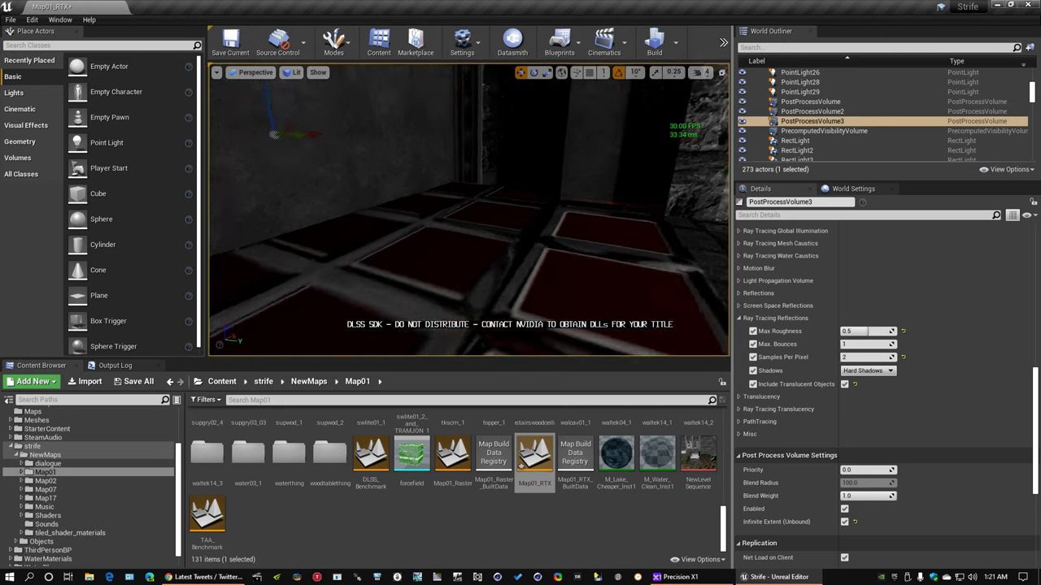
pyautogui.click(864, 346)
pyautogui.write('3')
pyautogui.press('Return')
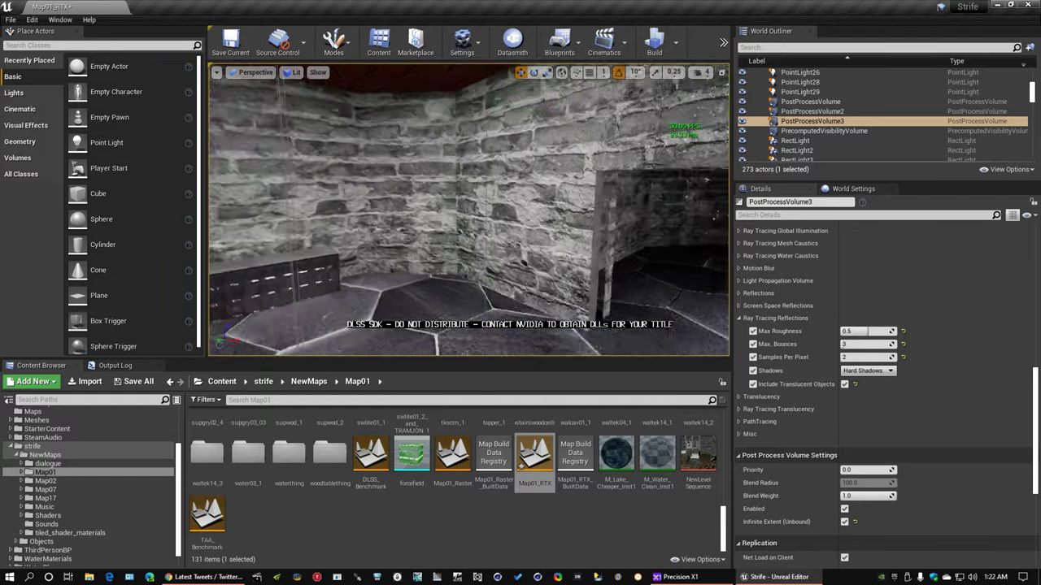
# Step: Open the Map02_RTX level from the Map02 folder without saving the changes to Map01_RTX
pyautogui.moveTo(469, 210); pyautogui.dragTo(610, 187, button='right')
pyautogui.moveTo(332, 256); pyautogui.dragTo(332, 256, button='right')
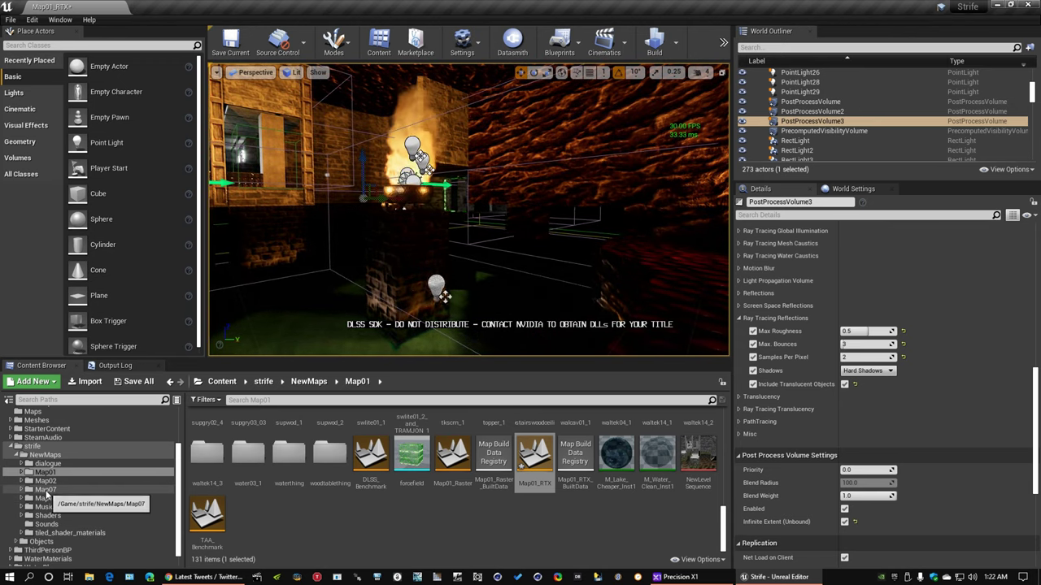
pyautogui.click(45, 481)
pyautogui.doubleClick(616, 514)
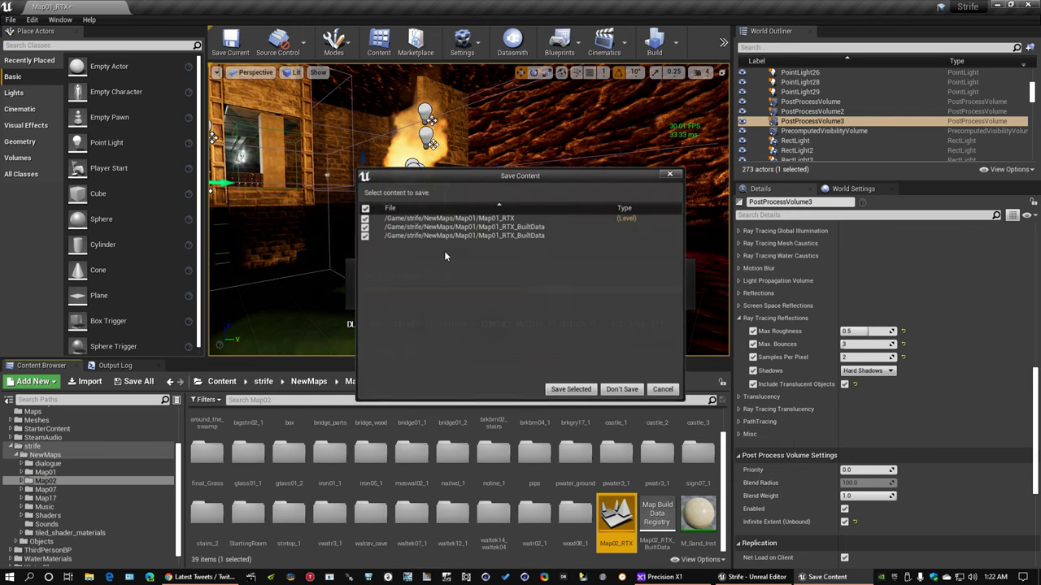
pyautogui.click(619, 391)
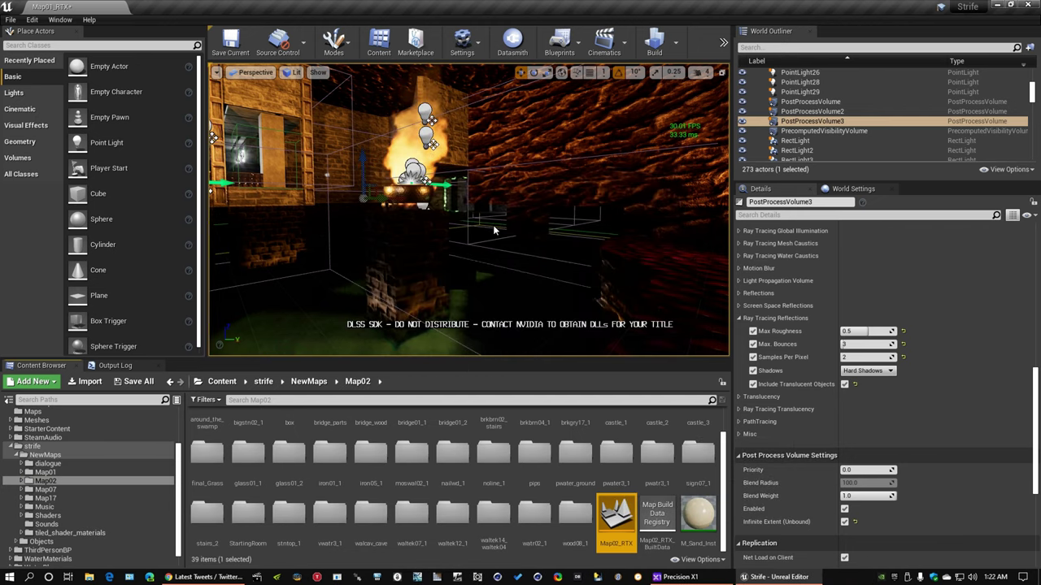
# Step: Select the action0_cue ambient sound and switch its Is UISound option on and off again
pyautogui.click(478, 40)
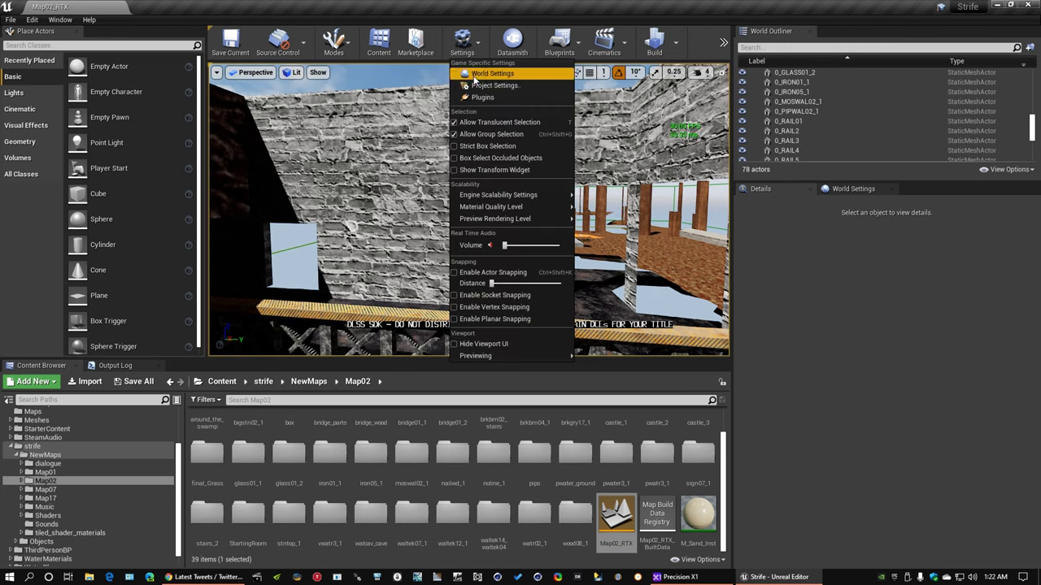
pyautogui.click(480, 44)
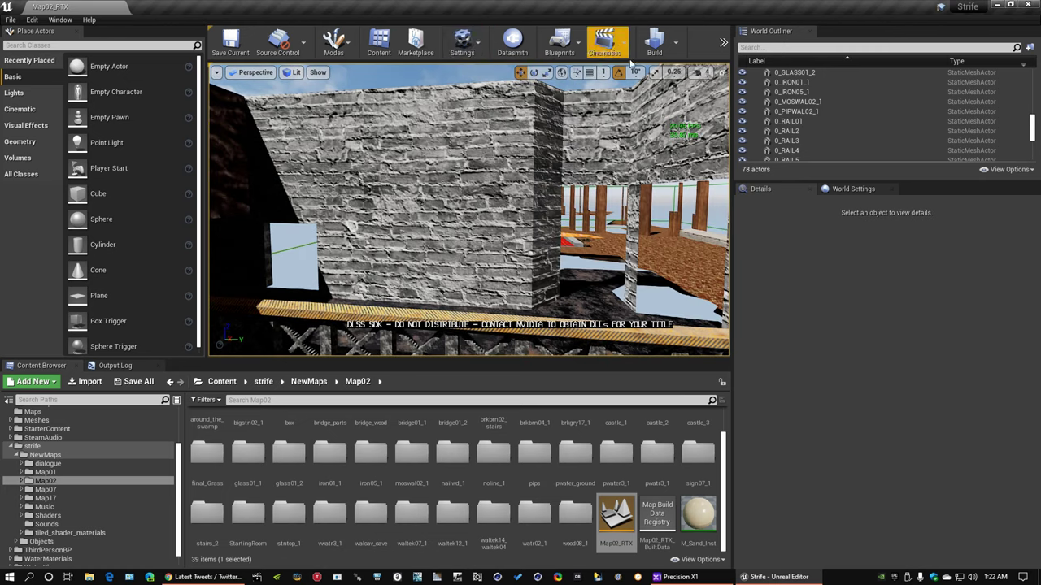
pyautogui.moveTo(1031, 124); pyautogui.dragTo(1031, 80)
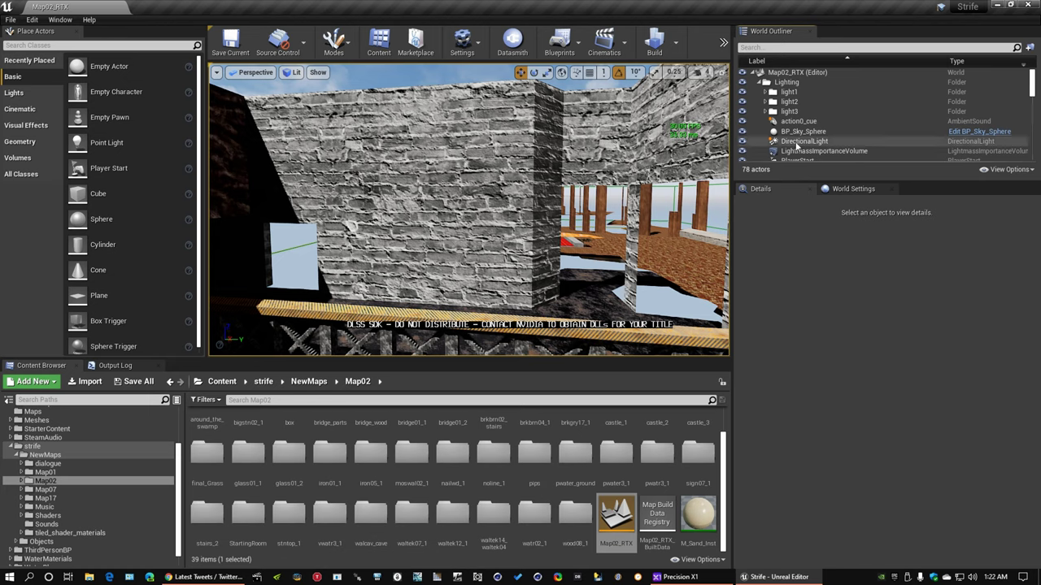
pyautogui.click(798, 121)
pyautogui.scroll(-5, 828, 375)
pyautogui.scroll(5, 831, 388)
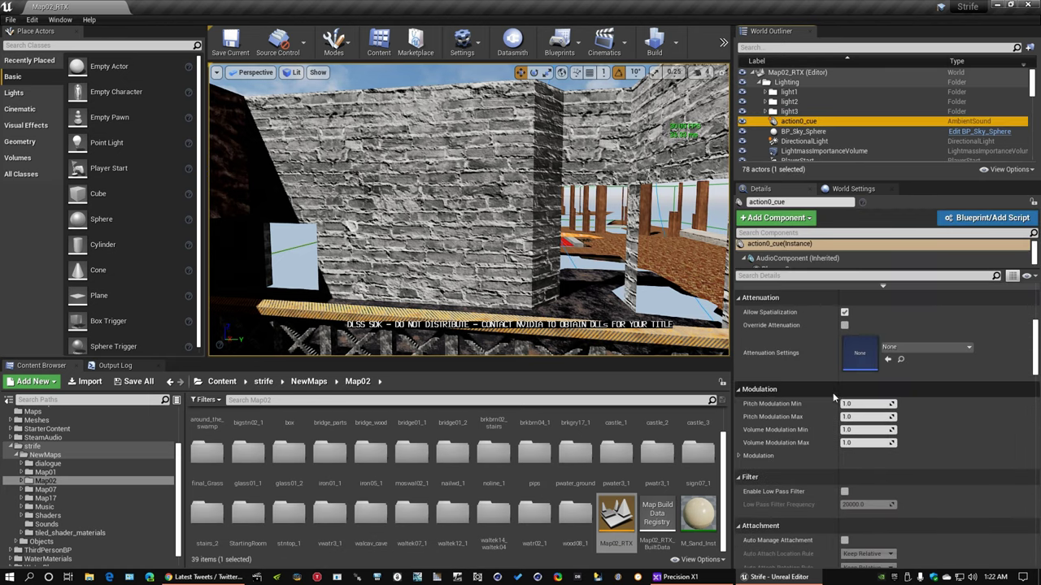
pyautogui.click(845, 388)
pyautogui.click(847, 390)
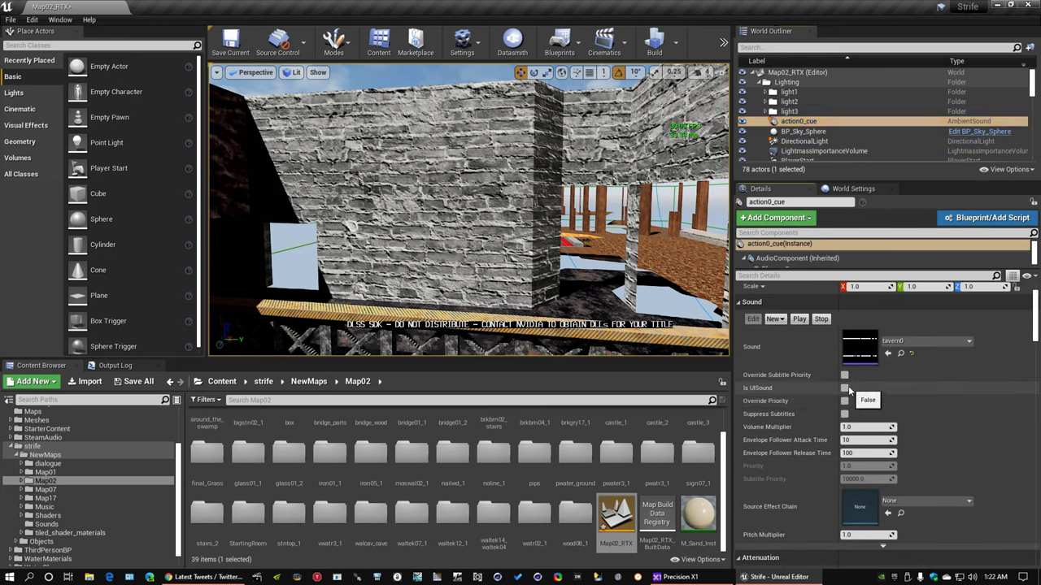
# Step: Select the 0_StartingRoom mesh by its dark glossy floor and locate its Element 0 material, noline, among the project assets
pyautogui.moveTo(586, 260); pyautogui.dragTo(399, 256, button='right')
pyautogui.press('w')
pyautogui.moveTo(468, 210); pyautogui.dragTo(468, 210, button='right')
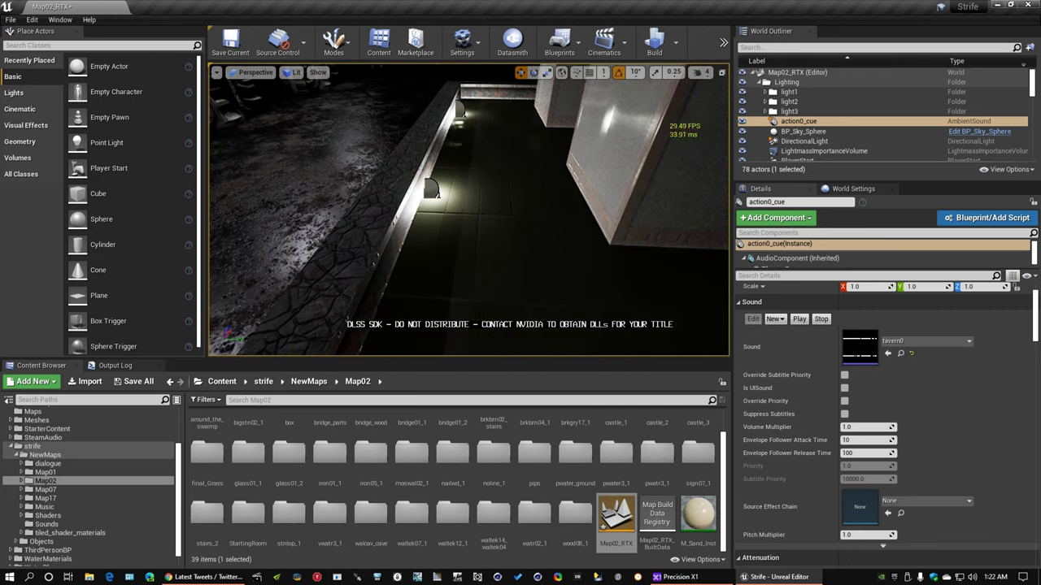
pyautogui.click(529, 225)
pyautogui.moveTo(528, 224); pyautogui.dragTo(528, 224, button='right')
pyautogui.moveTo(470, 276); pyautogui.dragTo(470, 276, button='right')
pyautogui.click(470, 276)
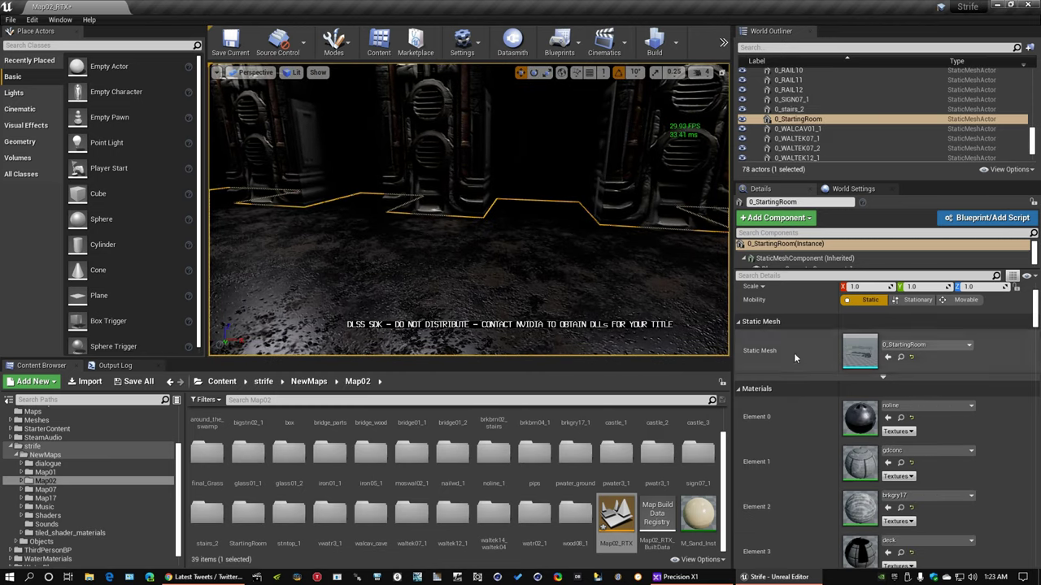
pyautogui.click(900, 417)
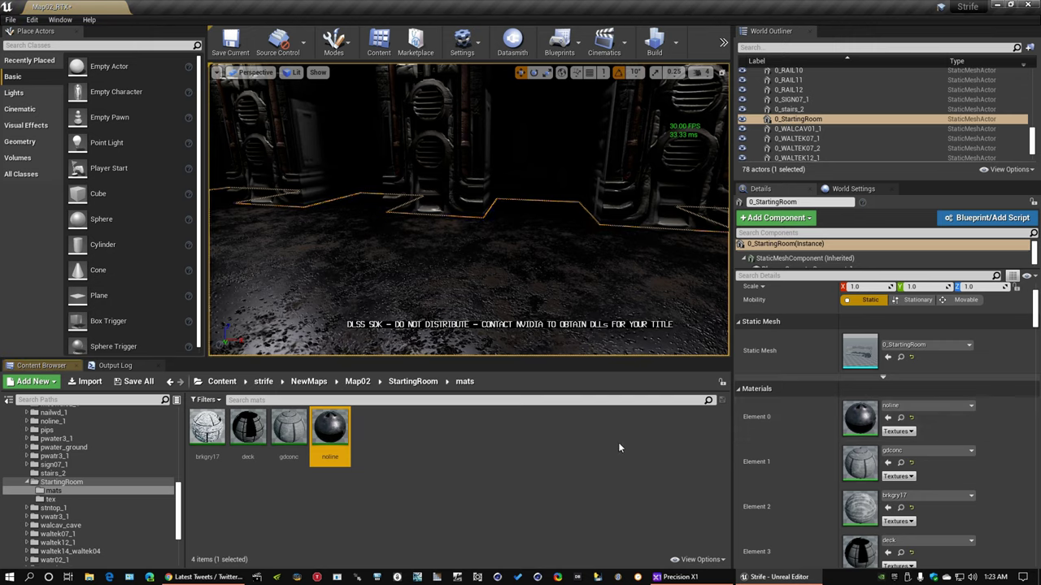
# Step: Open the noline material, locate its BaseColor texture among the project assets, and compare the texture with the starting room floor
pyautogui.doubleClick(346, 439)
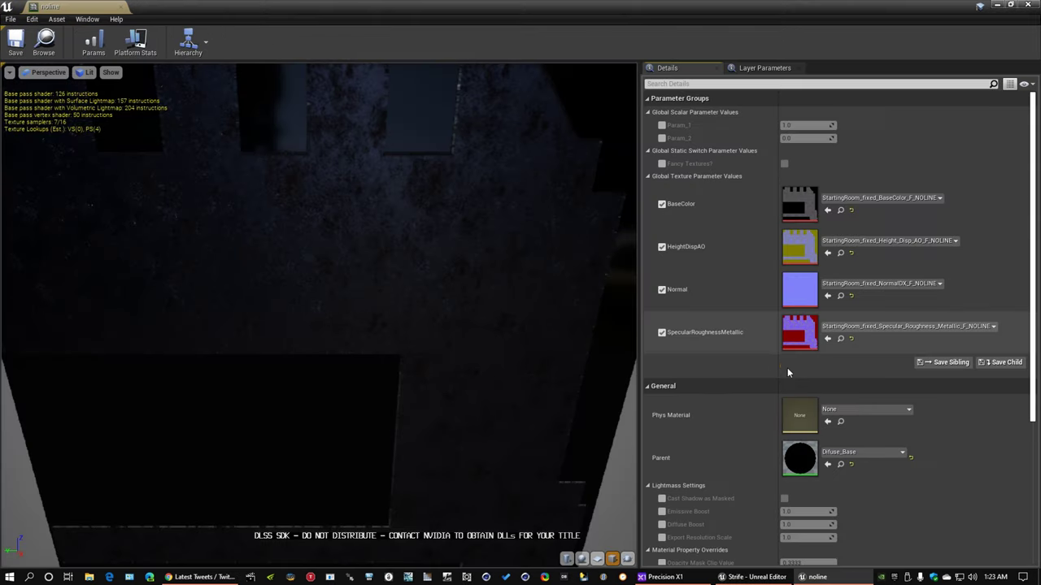
pyautogui.click(840, 210)
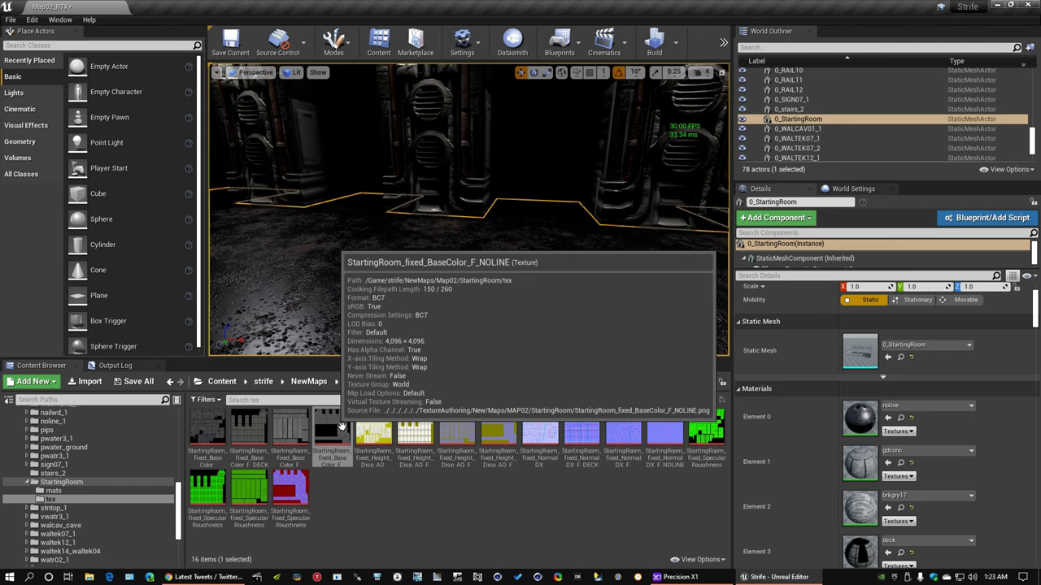
pyautogui.moveTo(500, 278); pyautogui.dragTo(577, 280, button='right')
pyautogui.press('w')
pyautogui.press('w')
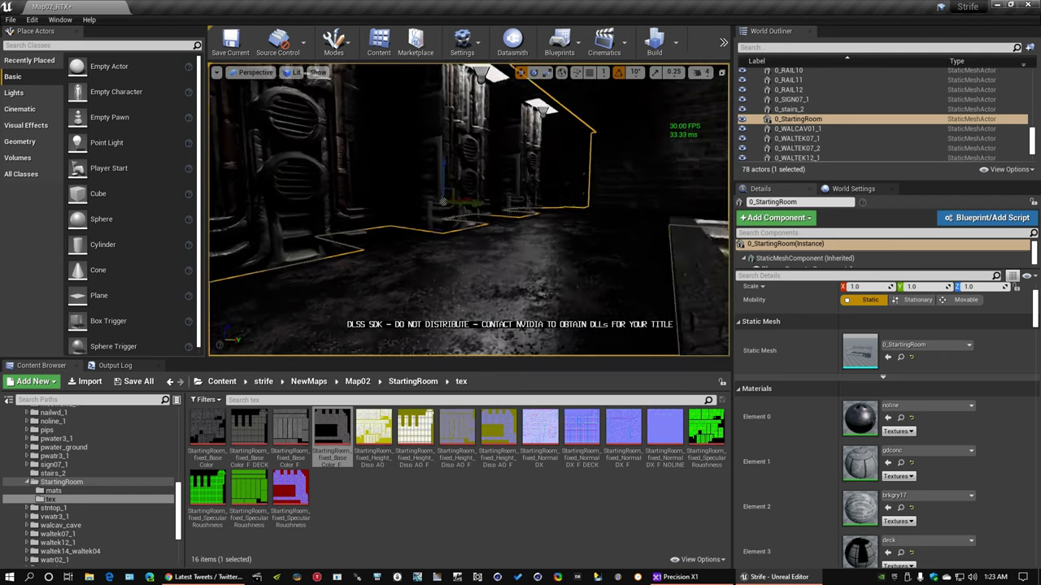
pyautogui.moveTo(586, 213); pyautogui.dragTo(601, 213, button='right')
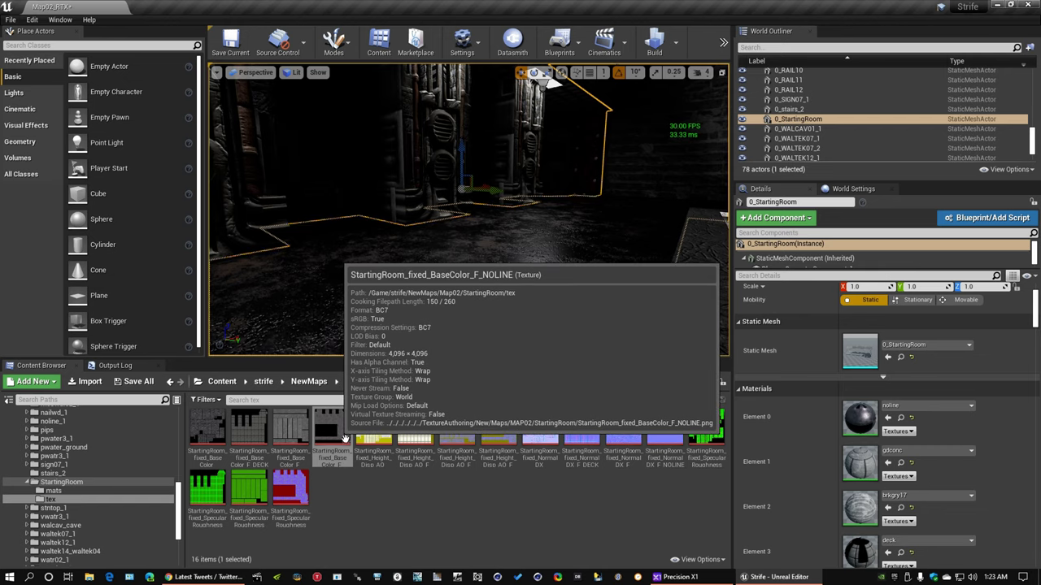
pyautogui.moveTo(456, 244); pyautogui.dragTo(467, 313, button='right')
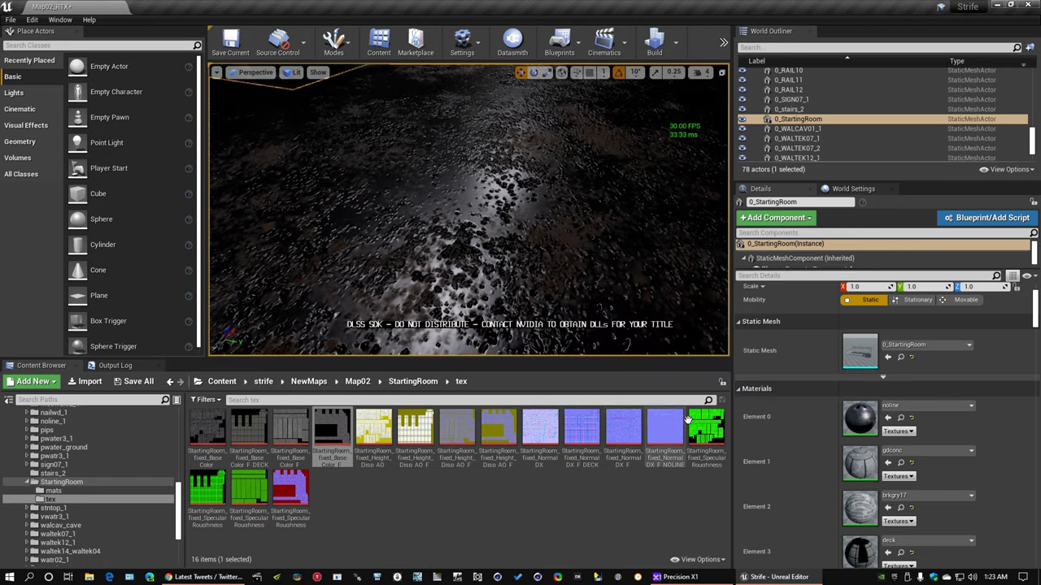
# Step: Open the StartingRoom Specular Roughness Metallic texture for BRKGRY17 to inspect its atlas and compression settings, and close it
pyautogui.doubleClick(689, 421)
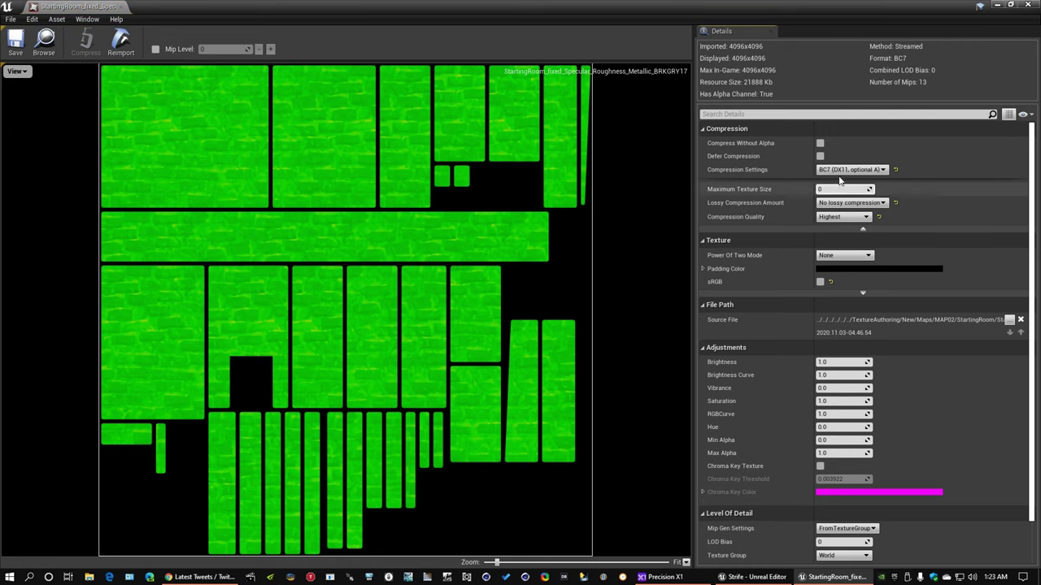
pyautogui.click(1034, 4)
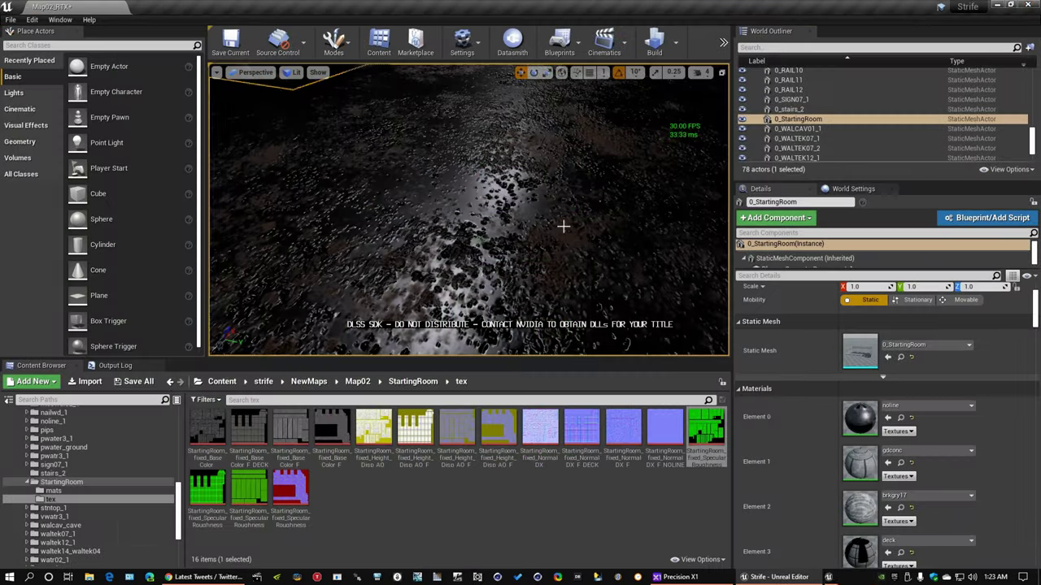
# Step: Select the 0_PIPWAL02_1 wall mesh, open its Element 0 material, pipwal02, and examine the panels' surface and reflections up close
pyautogui.moveTo(469, 210); pyautogui.dragTo(471, 183, button='right')
pyautogui.moveTo(479, 134); pyautogui.dragTo(541, 141, button='right')
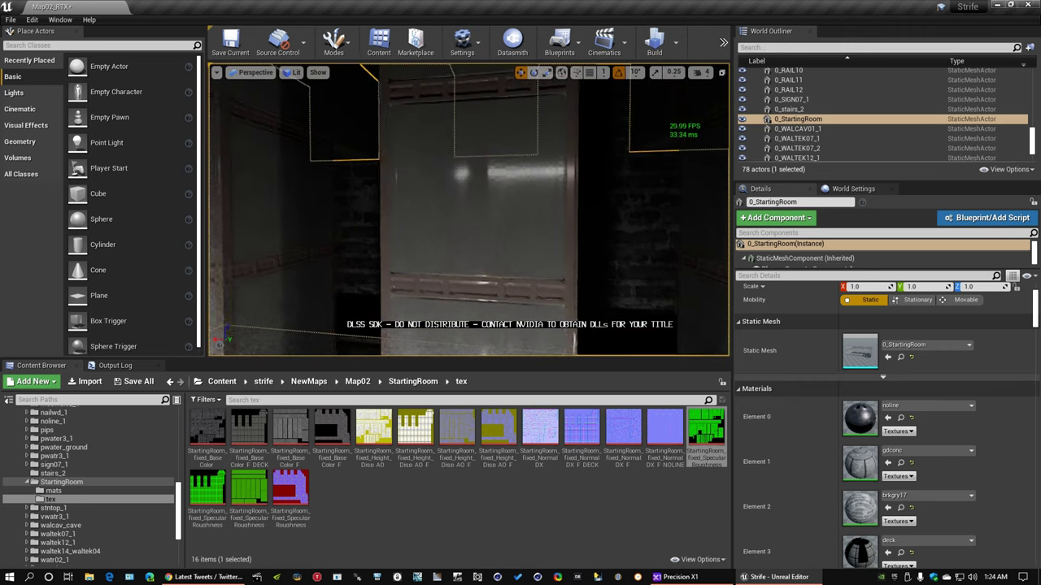
pyautogui.click(433, 208)
pyautogui.moveTo(433, 209); pyautogui.dragTo(433, 210, button='right')
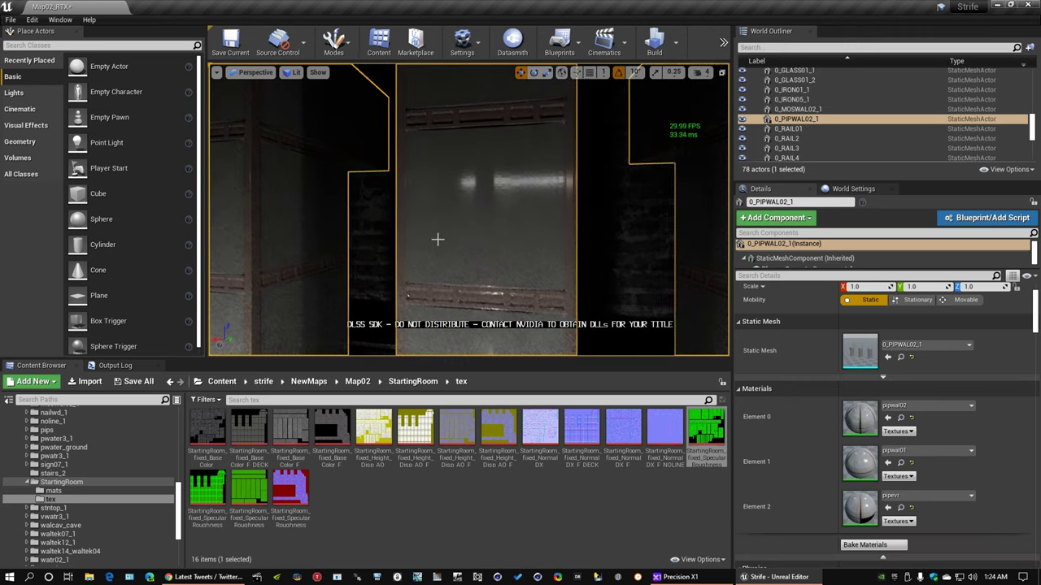
pyautogui.doubleClick(856, 416)
pyautogui.moveTo(736, 6); pyautogui.dragTo(740, 0)
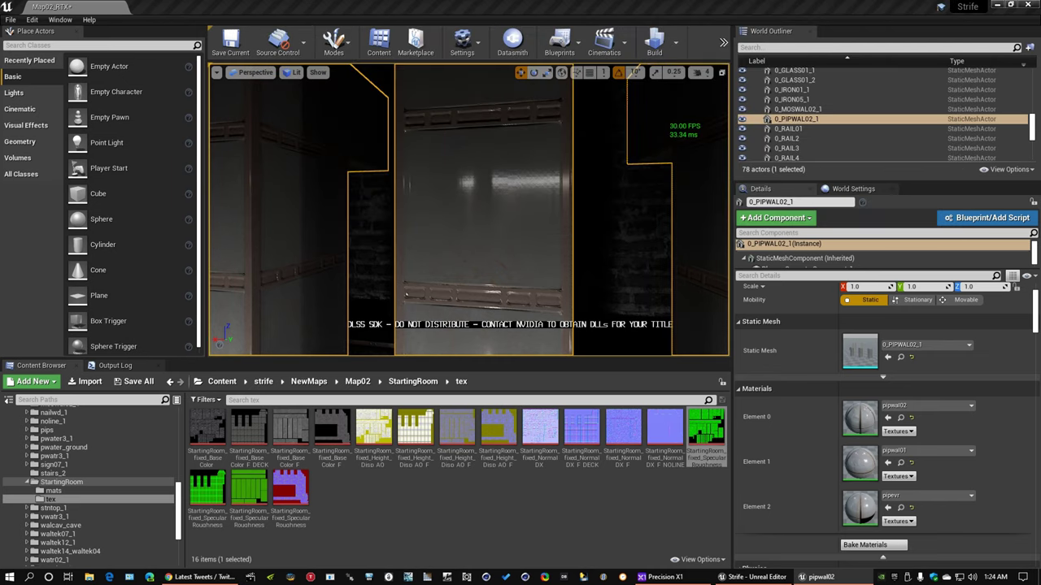
pyautogui.moveTo(469, 204); pyautogui.dragTo(474, 216, button='right')
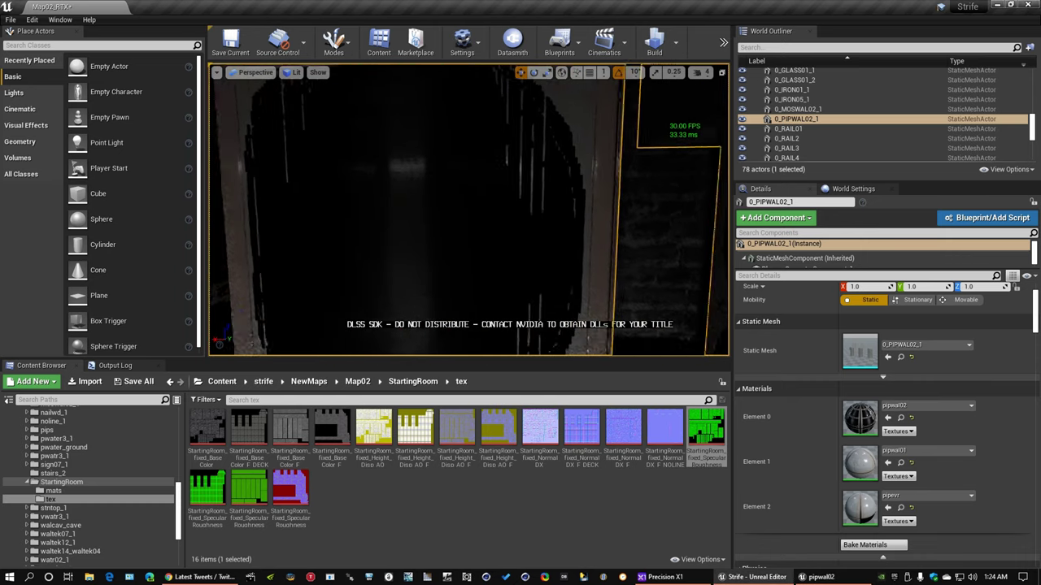
pyautogui.moveTo(469, 210); pyautogui.dragTo(479, 209, button='right')
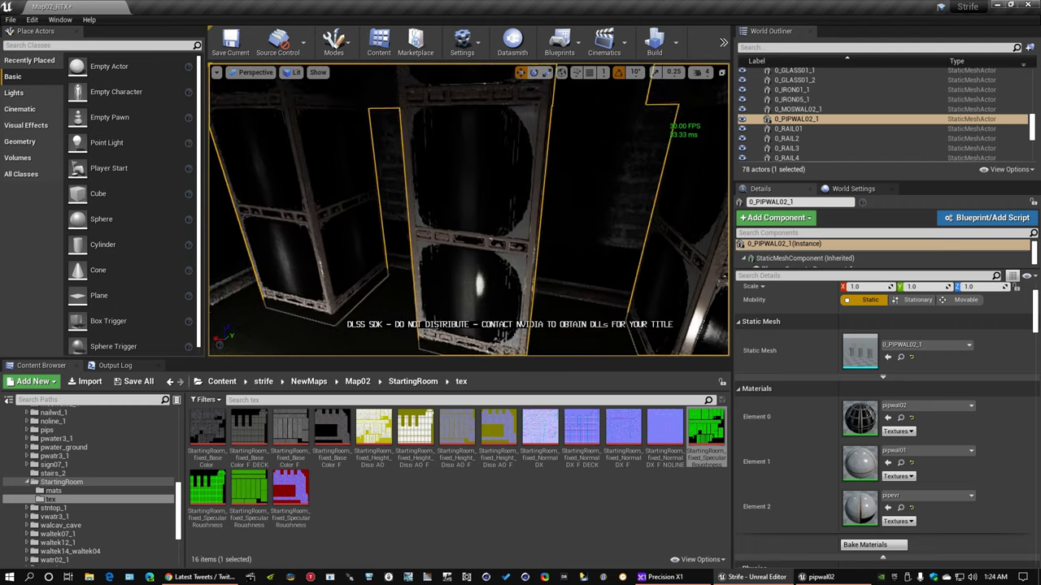
pyautogui.moveTo(470, 210); pyautogui.dragTo(447, 208, button='right')
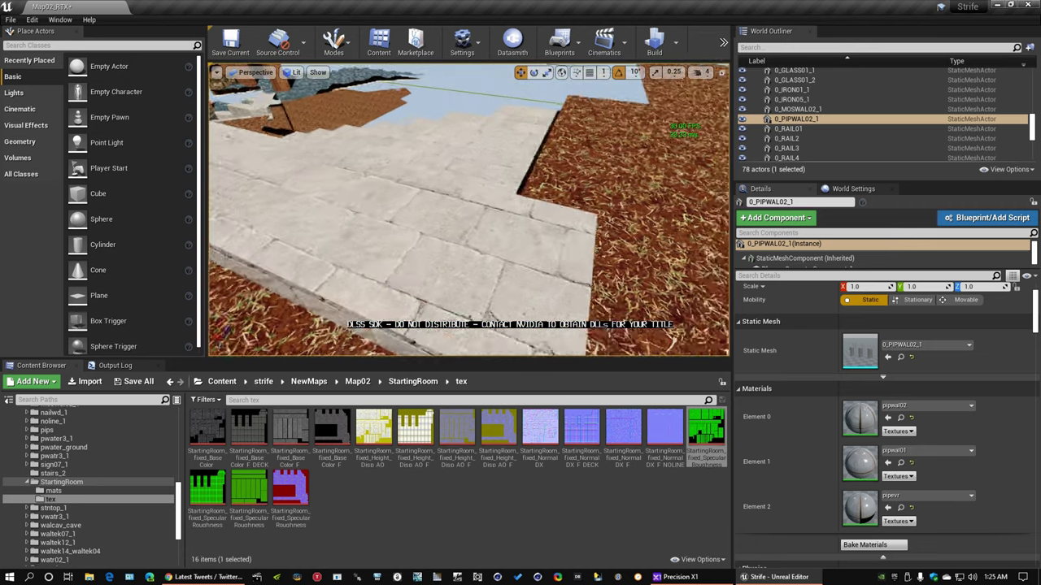
# Step: Select the 0_stairs_2 paving mesh and view the tavern sign in Unlit shading
pyautogui.click(455, 227)
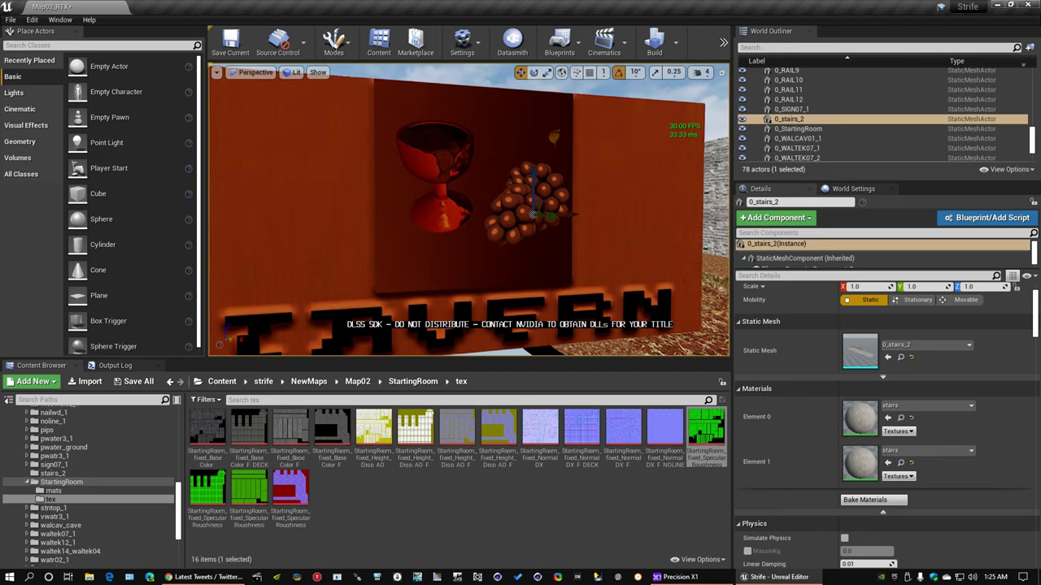
pyautogui.click(294, 73)
pyautogui.click(305, 107)
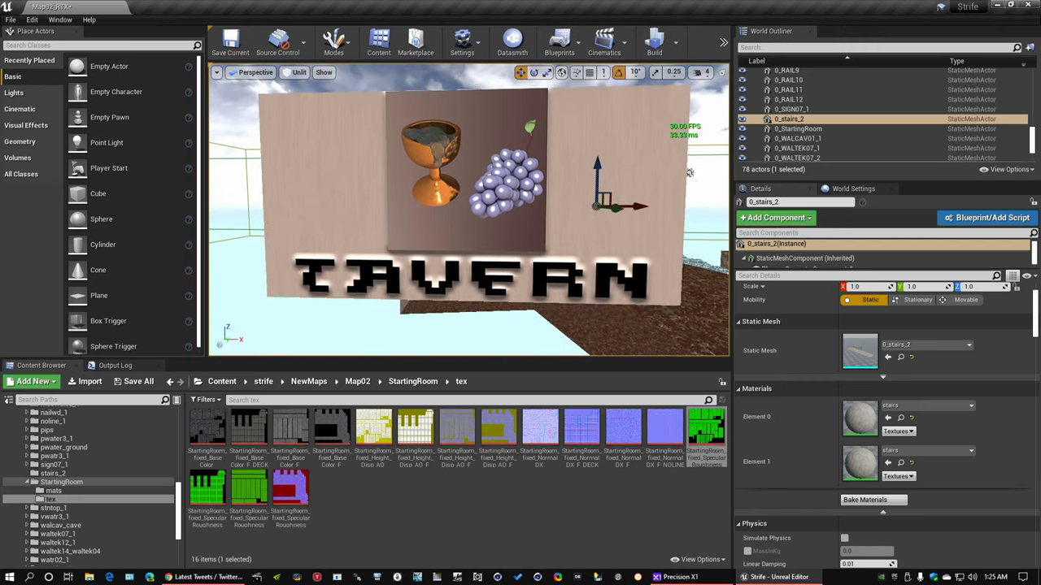
pyautogui.press('s')
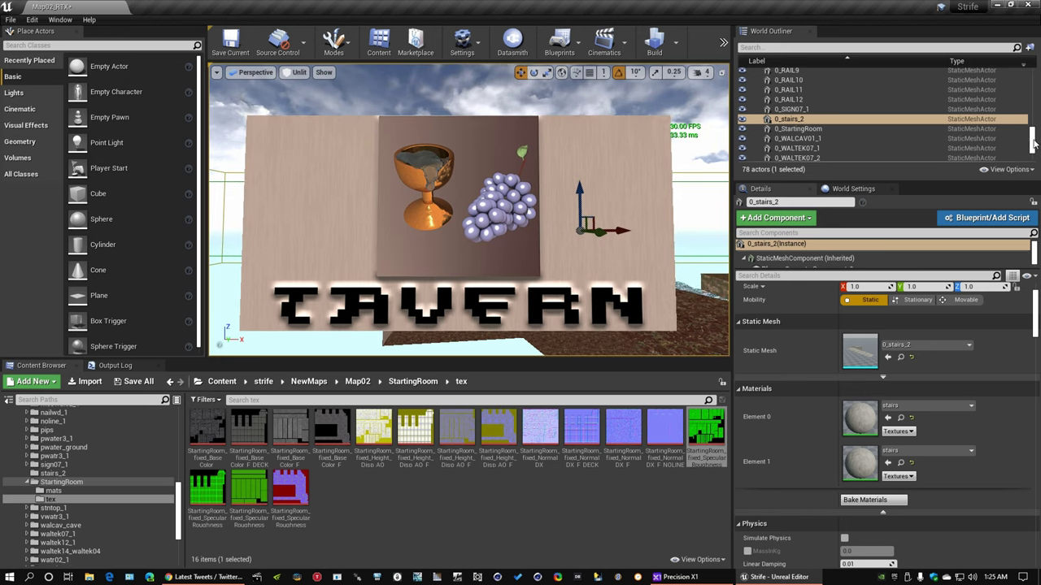
# Step: Clear the mesh selection by selecting the Map02_RTX world entry, and examine the tavern sign's goblet, grapes and lettering from several angles
pyautogui.moveTo(1034, 144); pyautogui.dragTo(1034, 77)
pyautogui.click(825, 72)
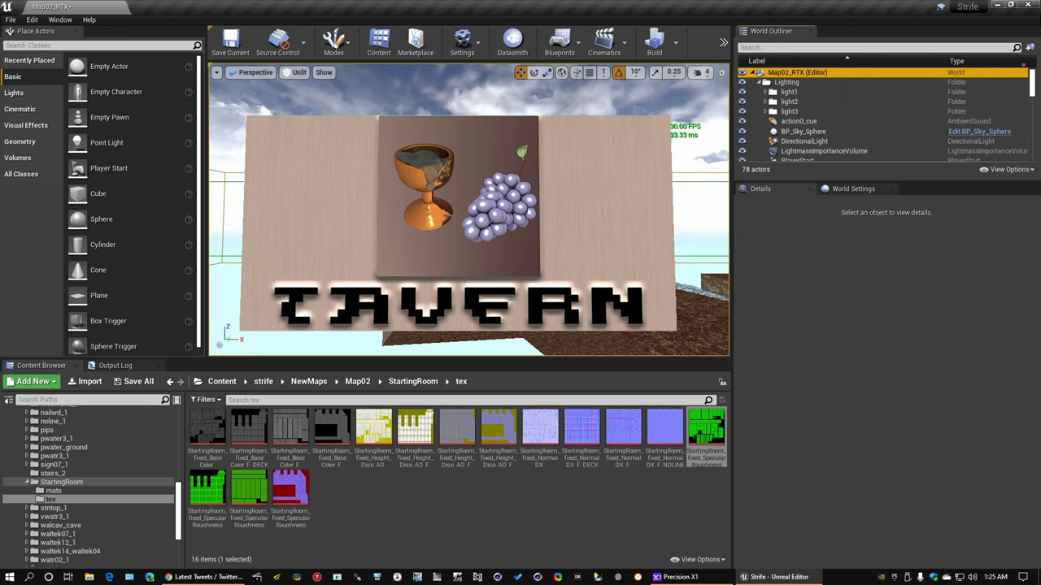
pyautogui.press('w')
pyautogui.moveTo(514, 231)
pyautogui.mouseDown(button='right')
pyautogui.moveTo(498, 217)
pyautogui.moveTo(506, 194)
pyautogui.moveTo(509, 213)
pyautogui.moveTo(528, 218)
pyautogui.moveTo(519, 215)
pyautogui.mouseUp(button='right')
pyautogui.press('w')
pyautogui.press('s')
pyautogui.press('d')
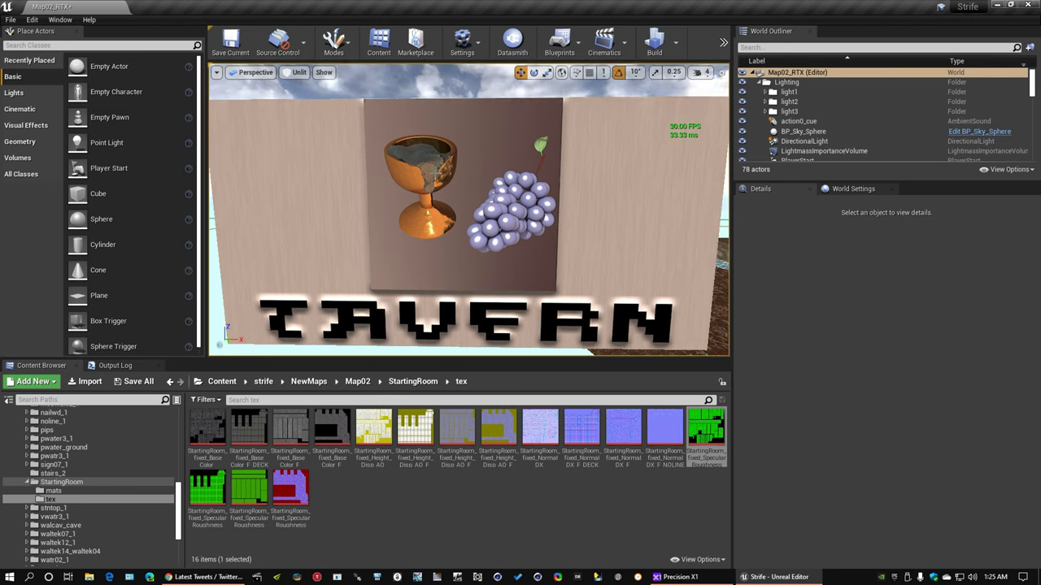
pyautogui.press('s')
pyautogui.moveTo(470, 209)
pyautogui.mouseDown(button='right')
pyautogui.moveTo(438, 208)
pyautogui.moveTo(480, 209)
pyautogui.moveTo(457, 207)
pyautogui.mouseUp(button='right')
pyautogui.press('a')
pyautogui.press('w')
pyautogui.press('a')
pyautogui.press('w')
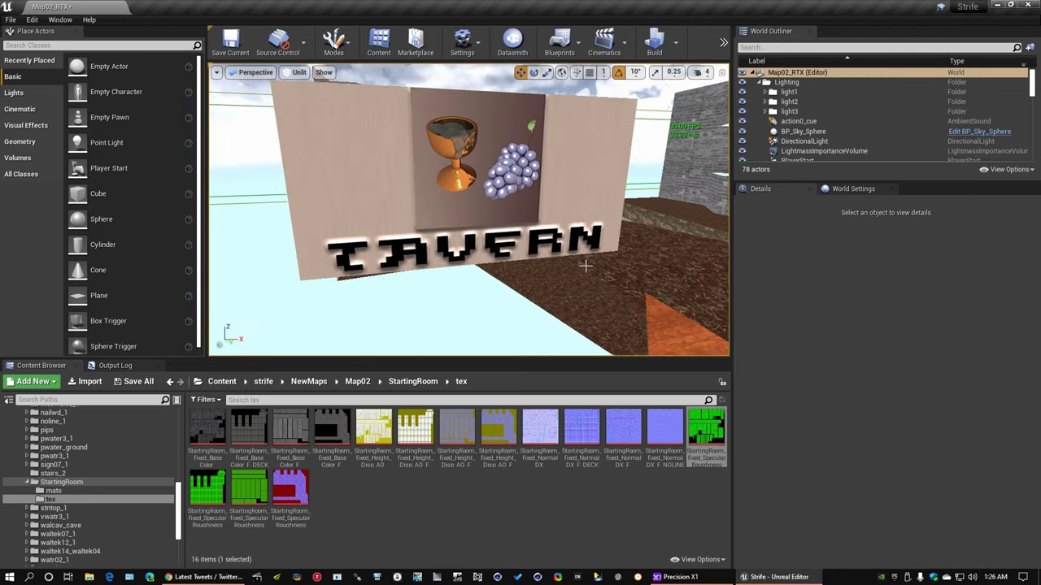
# Step: Leave the tavern sign and switch the viewport back to Lit shading
pyautogui.press('w')
pyautogui.moveTo(470, 210); pyautogui.dragTo(452, 183, button='right')
pyautogui.press('s')
pyautogui.press('a')
pyautogui.click(300, 74)
pyautogui.click(305, 99)
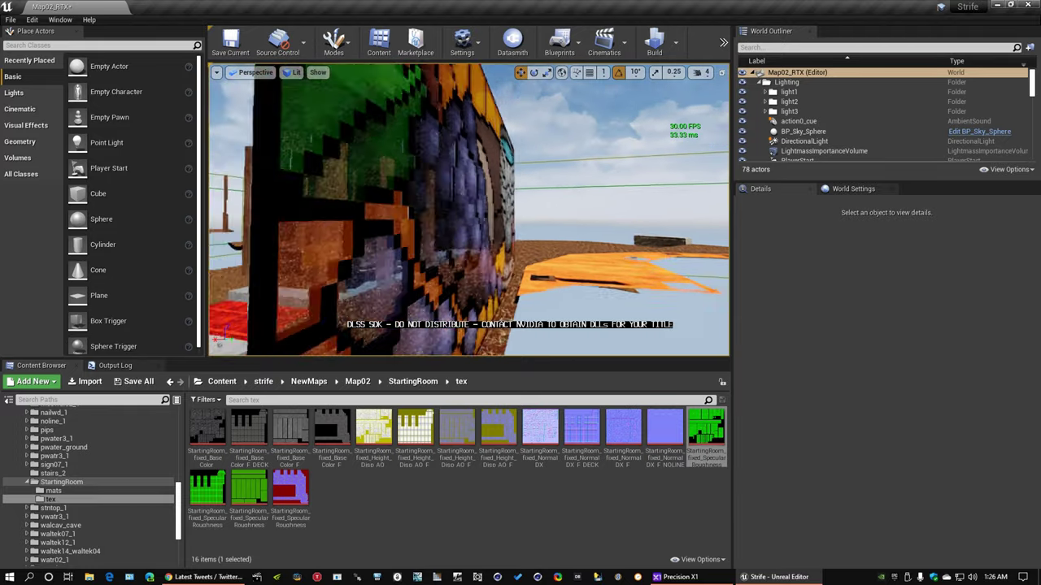
# Step: Examine the grassy ground, the river water and its rocky banks in Lit shading
pyautogui.moveTo(468, 210); pyautogui.dragTo(647, 220, button='right')
pyautogui.press('w')
pyautogui.press('w')
pyautogui.press('s')
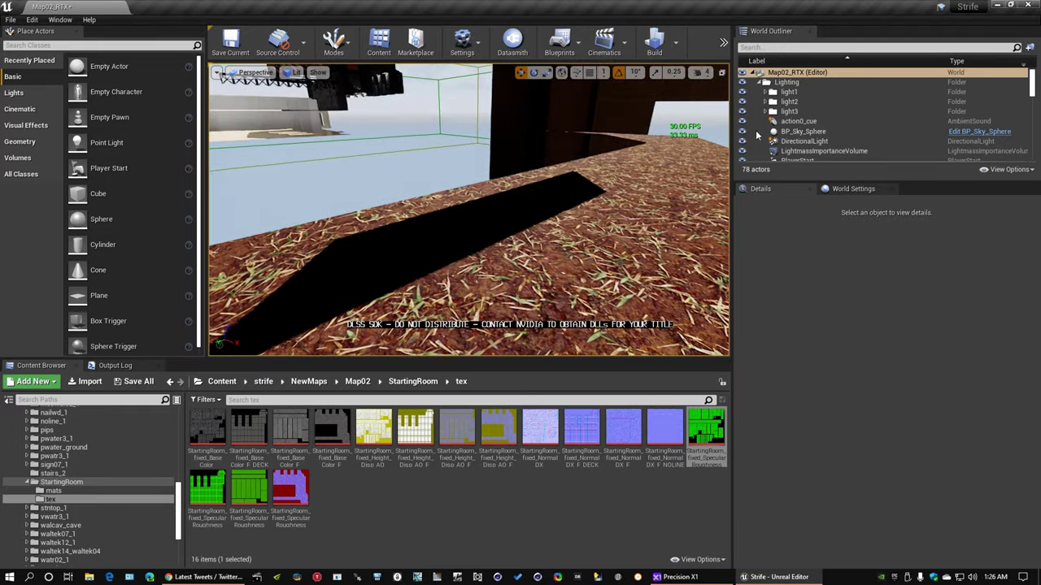
pyautogui.moveTo(569, 204); pyautogui.dragTo(655, 240, button='right')
pyautogui.press('w')
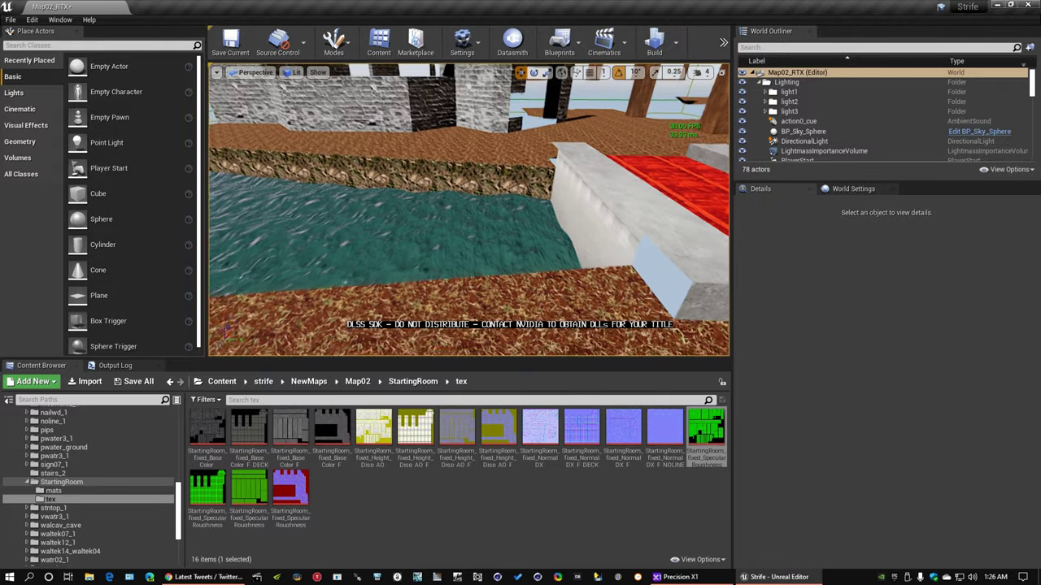
pyautogui.moveTo(453, 219); pyautogui.dragTo(455, 219, button='right')
pyautogui.scroll(-4, 878, 133)
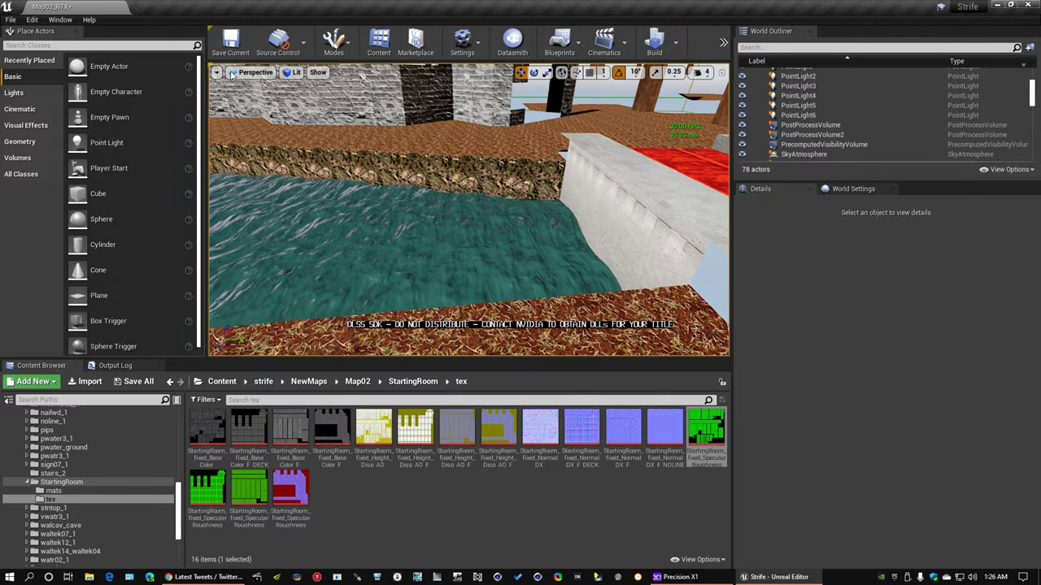
pyautogui.click(294, 73)
pyautogui.click(301, 95)
# Step: Select PostProcessVolume2 and set its Ray Tracing Water Caustics type to Photon Difference Scattering
pyautogui.moveTo(456, 211); pyautogui.dragTo(366, 209, button='right')
pyautogui.scroll(-1, 886, 117)
pyautogui.click(813, 100)
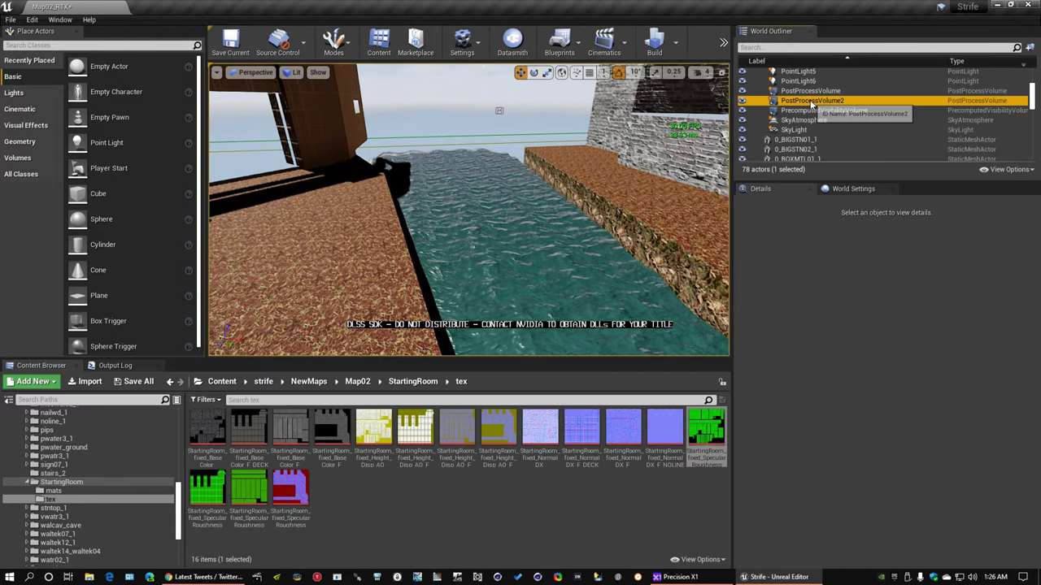
pyautogui.scroll(-10, 779, 394)
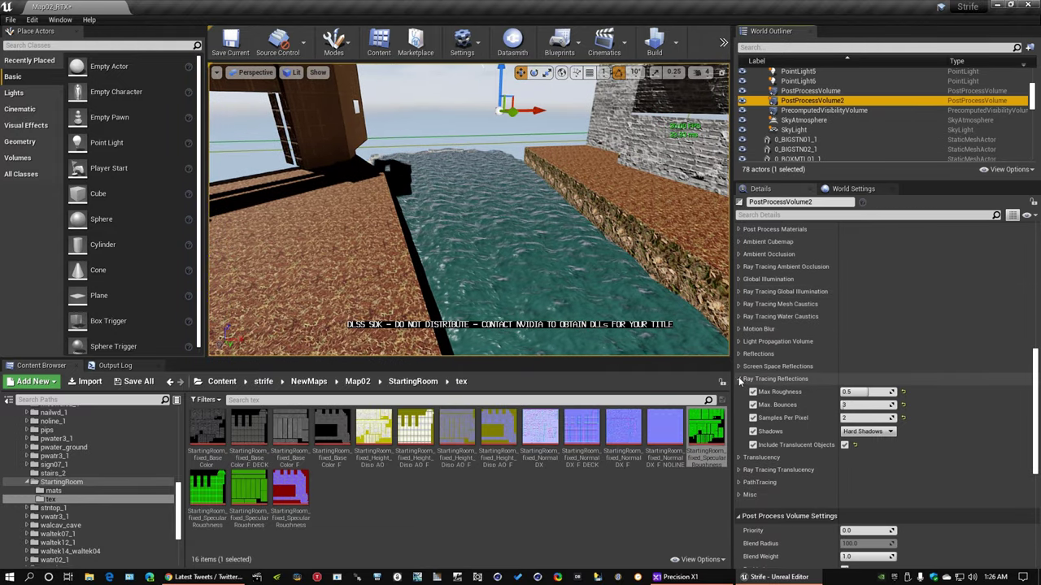
pyautogui.click(742, 316)
pyautogui.click(868, 330)
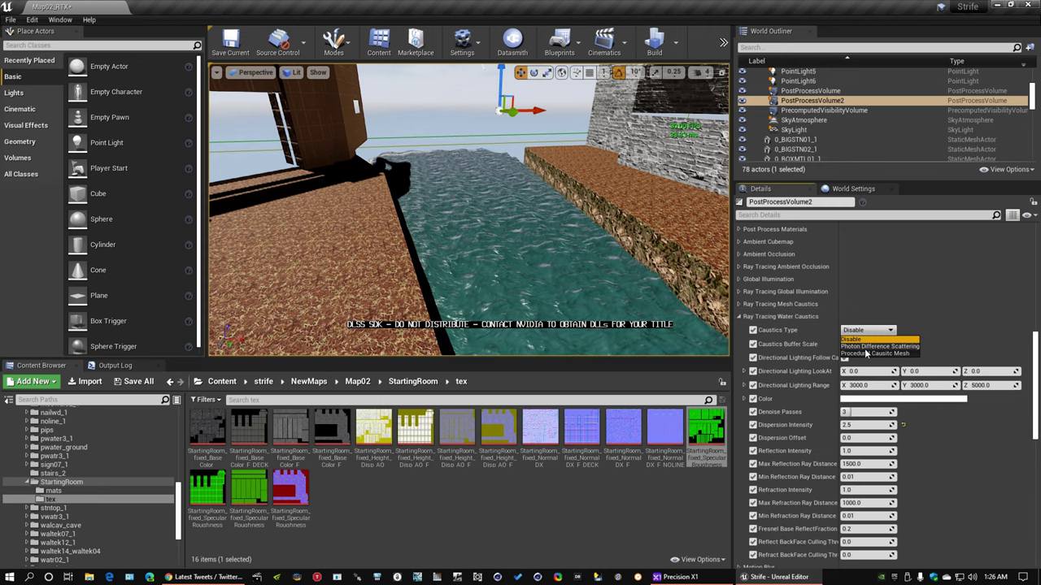
pyautogui.click(864, 351)
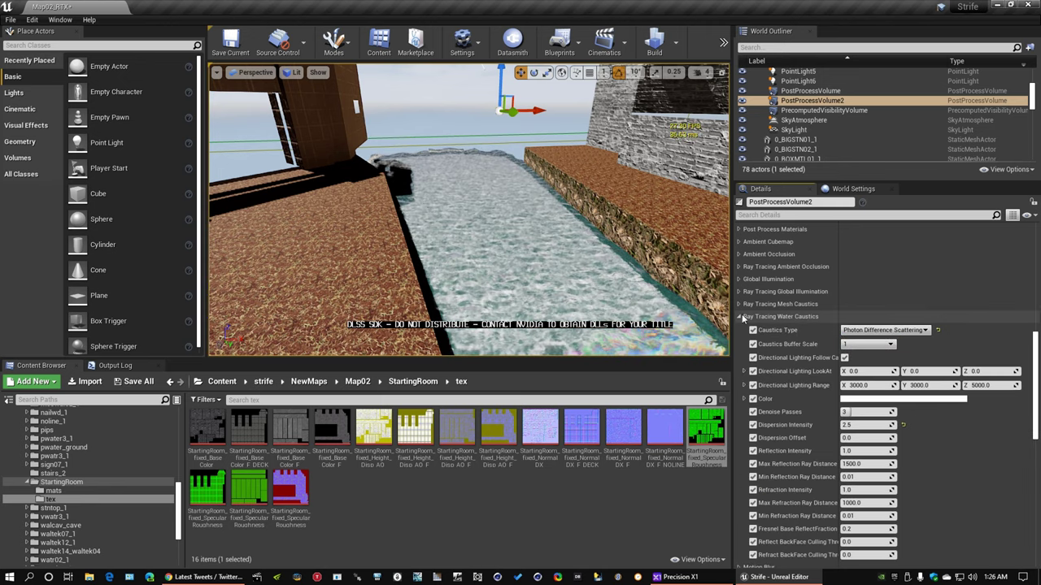
# Step: Check the Ray Tracing Mesh Caustics settings of PostProcessVolume2 and examine the river caustics from the bank
pyautogui.click(740, 316)
pyautogui.click(739, 304)
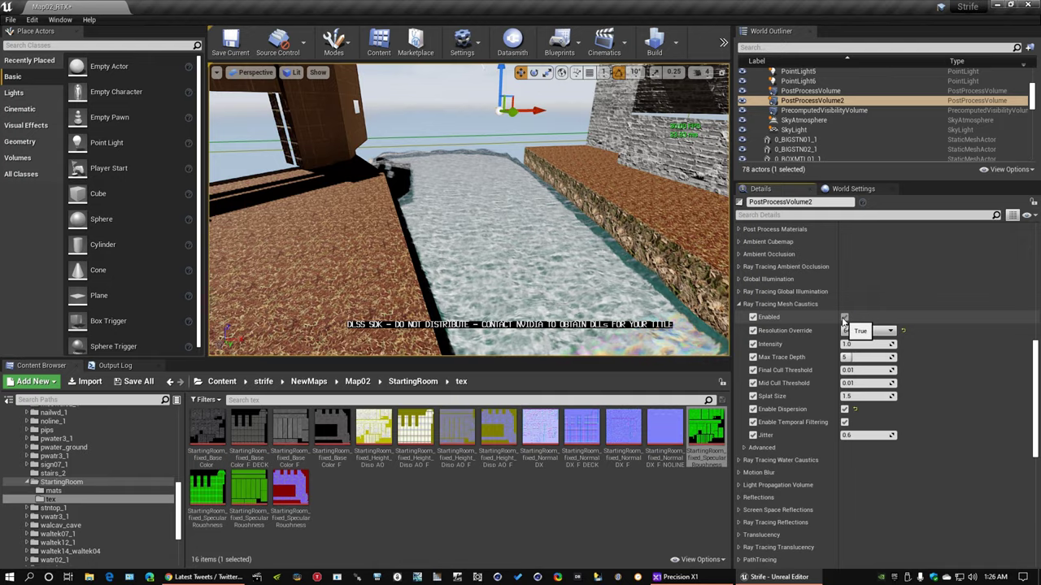
pyautogui.moveTo(634, 244); pyautogui.dragTo(626, 305, button='right')
pyautogui.moveTo(488, 244)
pyautogui.mouseDown(button='right')
pyautogui.moveTo(487, 187)
pyautogui.moveTo(716, 188)
pyautogui.moveTo(699, 154)
pyautogui.moveTo(708, 244)
pyautogui.mouseUp(button='right')
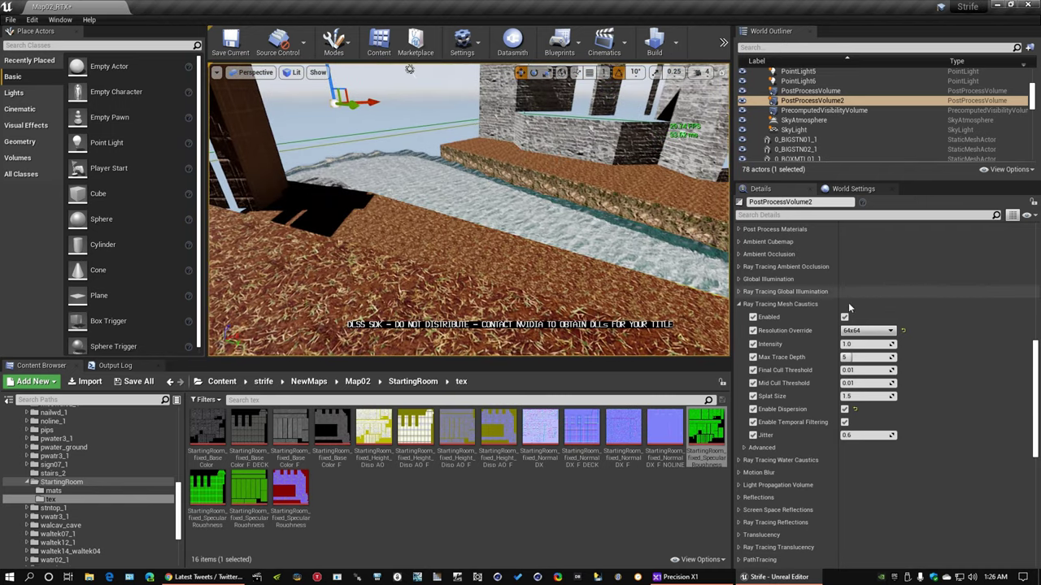
pyautogui.click(738, 304)
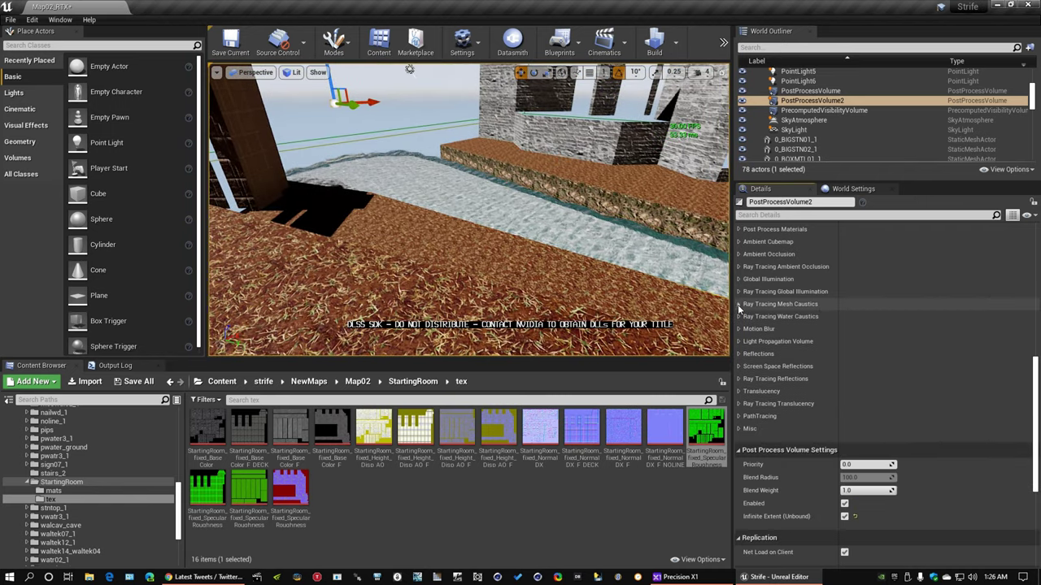
# Step: Turn on Enable Absorption under Ray Tracing Translucency and check its effect on the stained glass
pyautogui.click(739, 403)
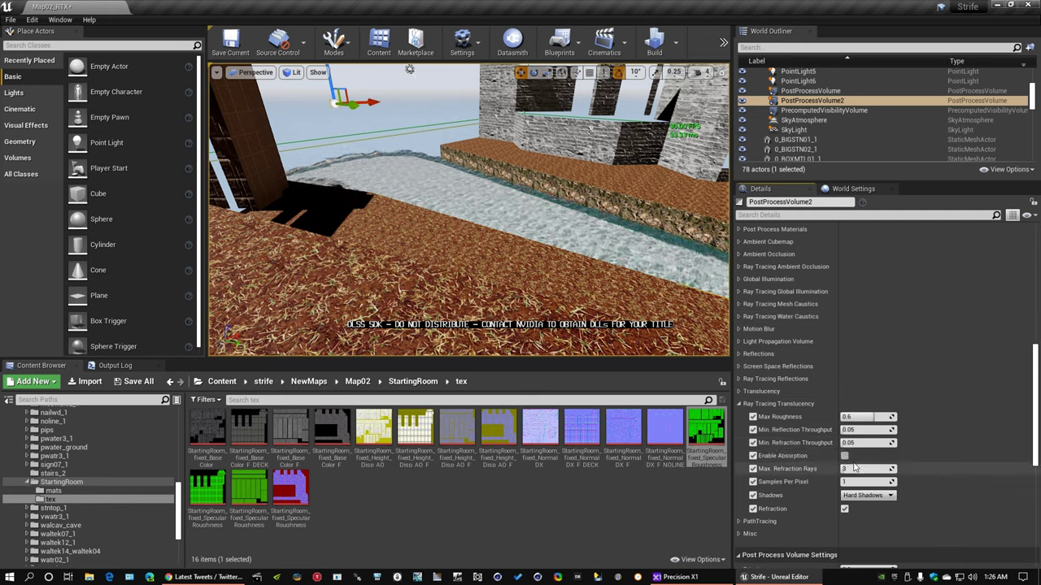
pyautogui.click(844, 457)
pyautogui.moveTo(667, 260); pyautogui.dragTo(553, 244, button='right')
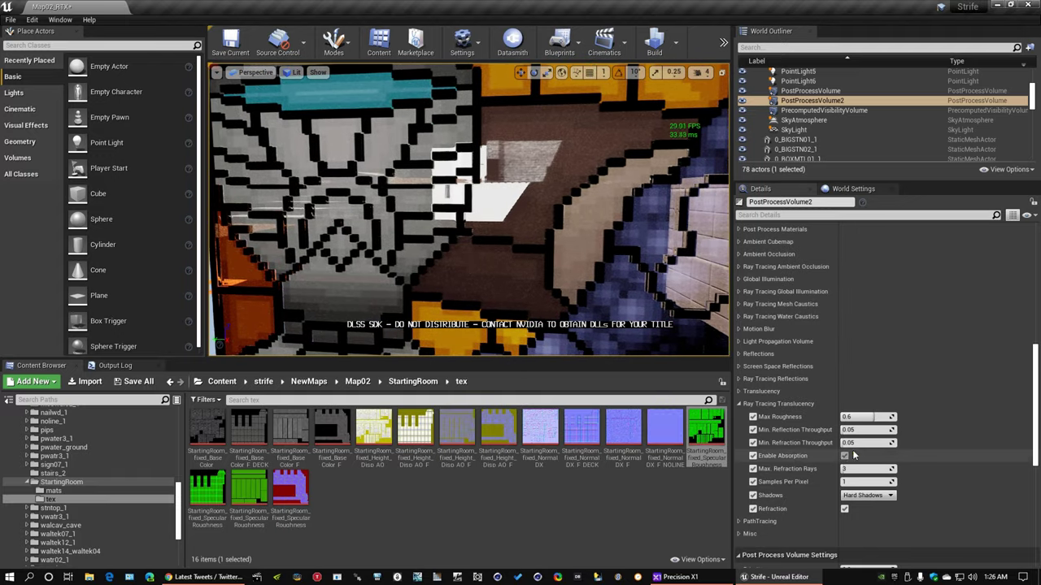
pyautogui.moveTo(618, 260); pyautogui.dragTo(611, 269, button='right')
pyautogui.press('s')
pyautogui.press('s')
pyautogui.moveTo(468, 210); pyautogui.dragTo(488, 232, button='right')
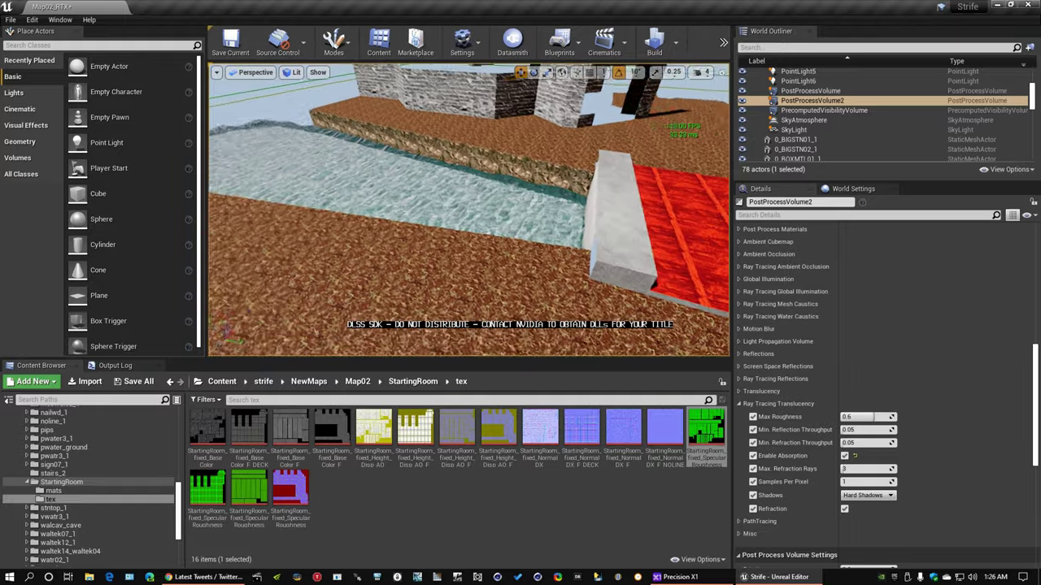
# Step: Assign WaterMaterial_Inst_water_Translucency from the _Marvelmaster_infinite_reactive_water_ materials to both material elements of the river water mesh 0_F_VWATR3_2
pyautogui.press('w')
pyautogui.moveTo(468, 209); pyautogui.dragTo(390, 179, button='right')
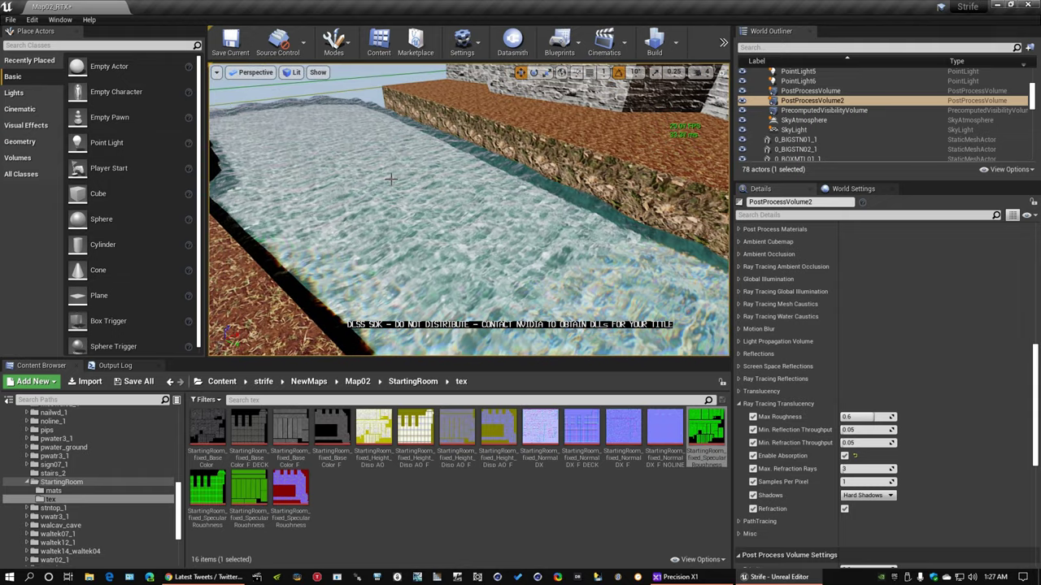
pyautogui.click(391, 179)
pyautogui.moveTo(179, 509); pyautogui.dragTo(182, 424)
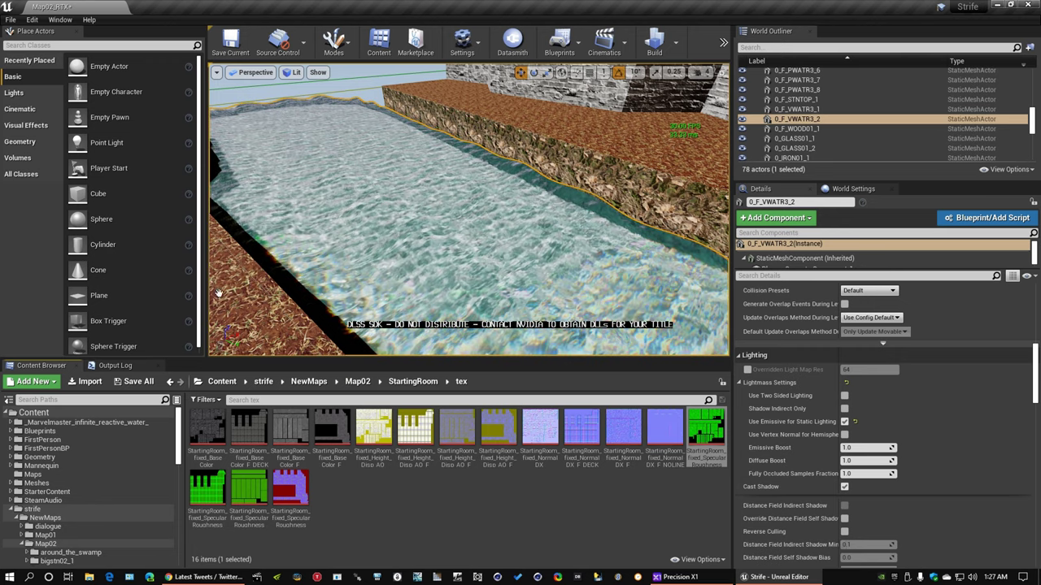
pyautogui.click(10, 422)
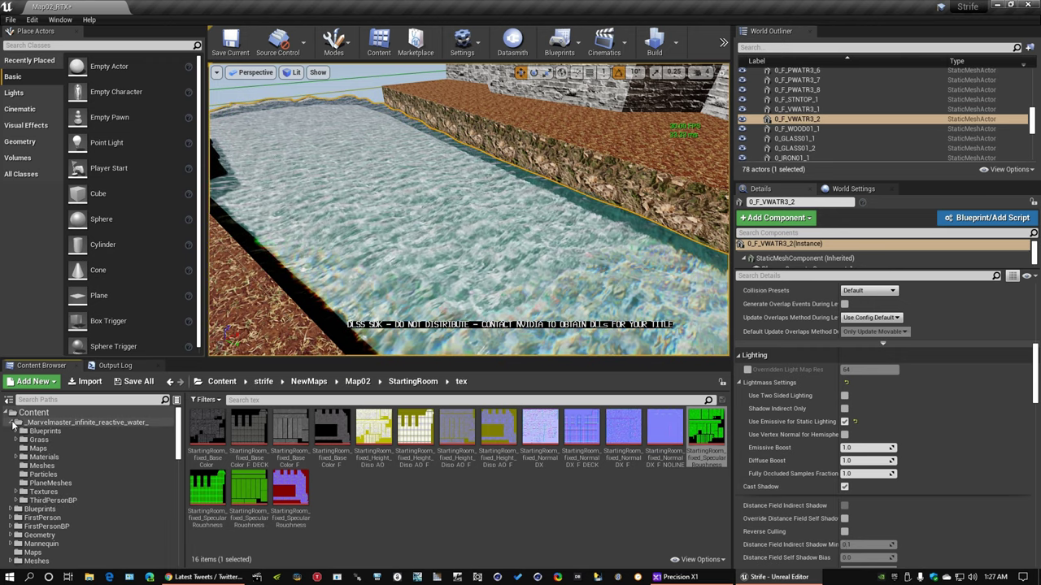
pyautogui.click(43, 457)
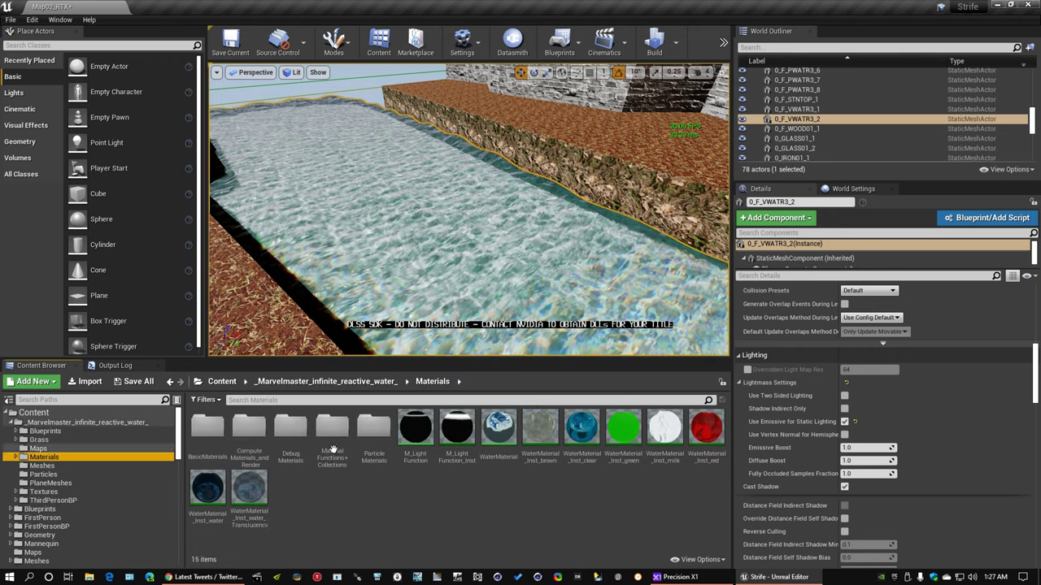
pyautogui.click(262, 495)
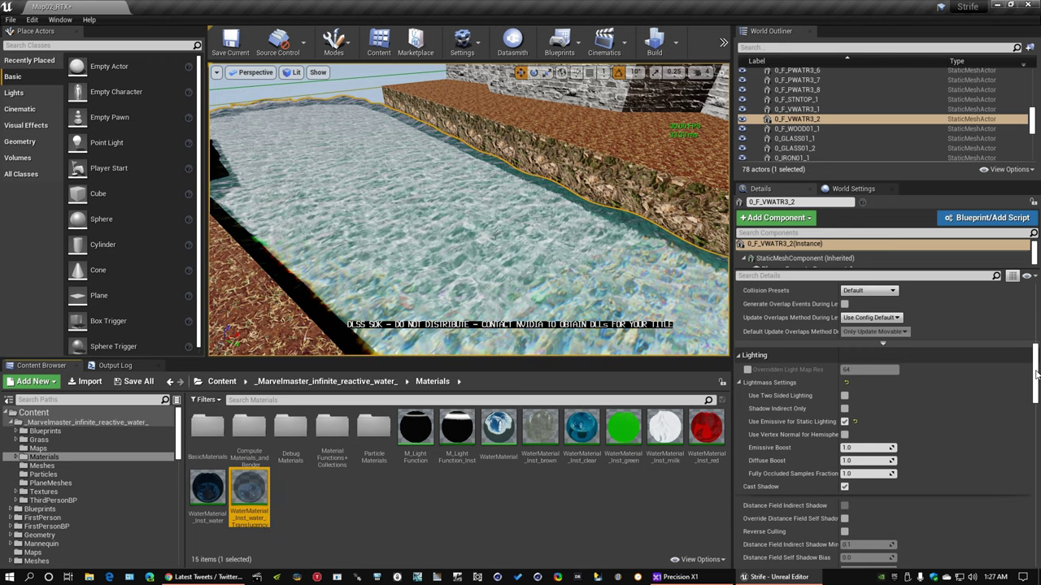
pyautogui.scroll(5, 1035, 374)
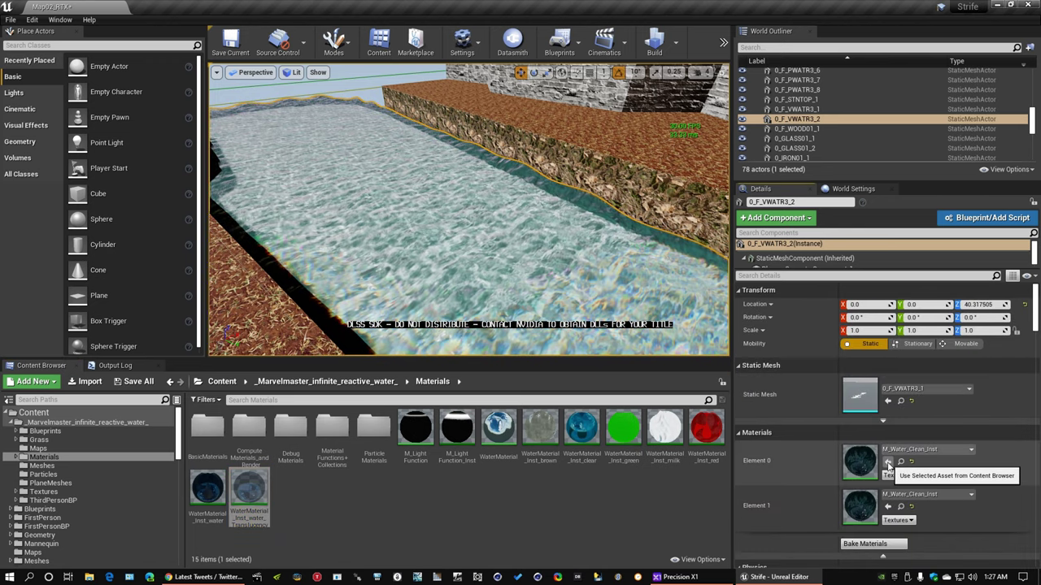
pyautogui.click(887, 461)
pyautogui.click(888, 506)
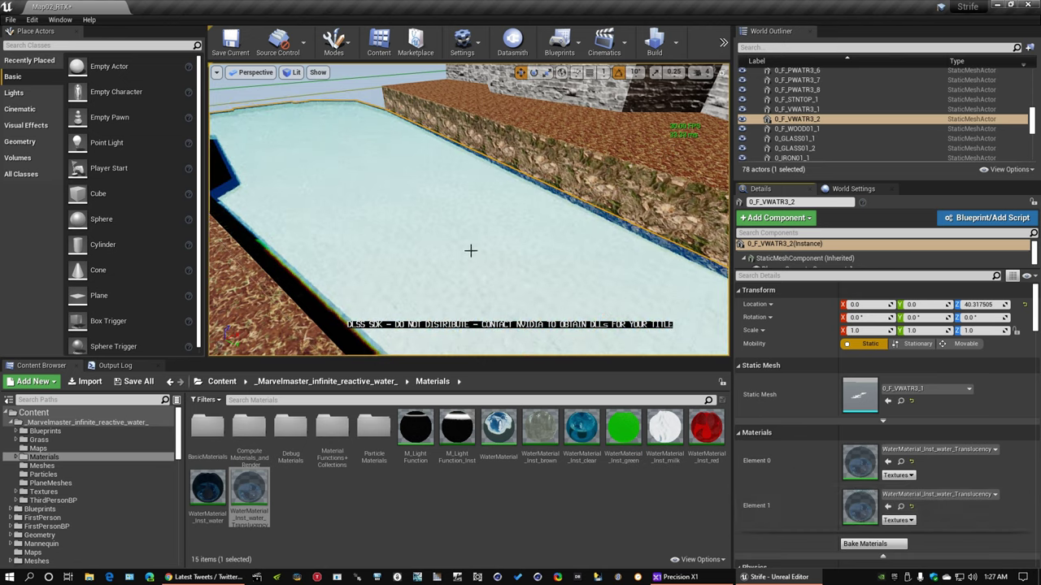
pyautogui.moveTo(470, 250); pyautogui.dragTo(482, 229, button='right')
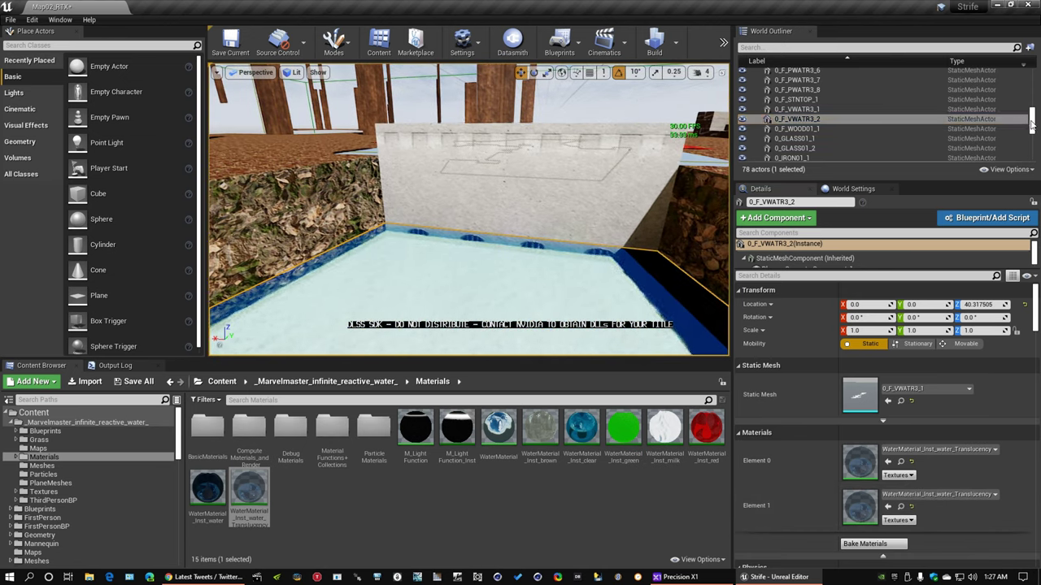
# Step: Select PostProcessVolume2 and review its Ray Tracing Water Caustics settings
pyautogui.scroll(5, 1031, 123)
pyautogui.scroll(10, 1031, 124)
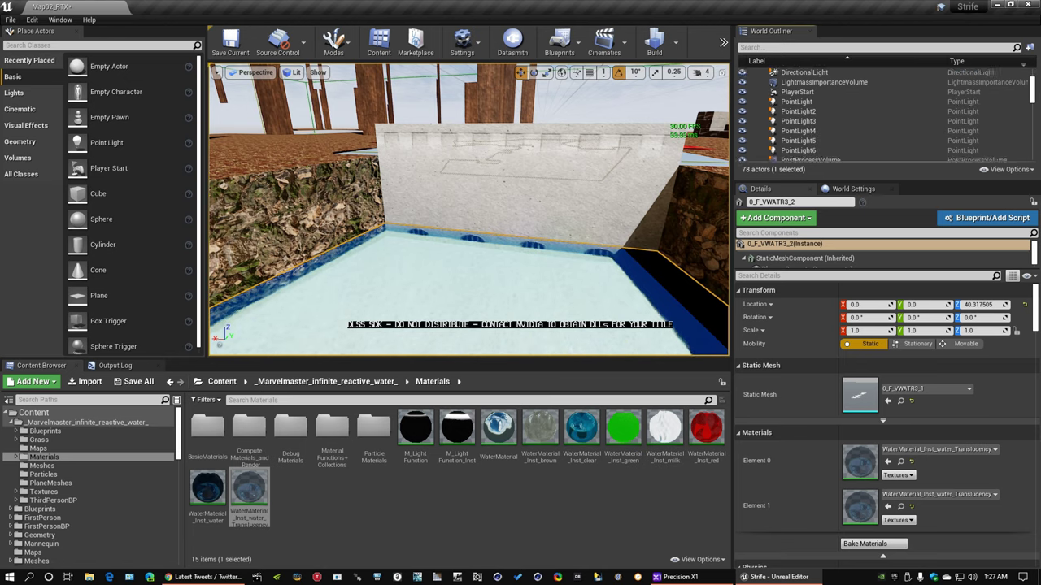
pyautogui.scroll(-3, 908, 107)
pyautogui.click(854, 124)
pyautogui.scroll(-5, 777, 402)
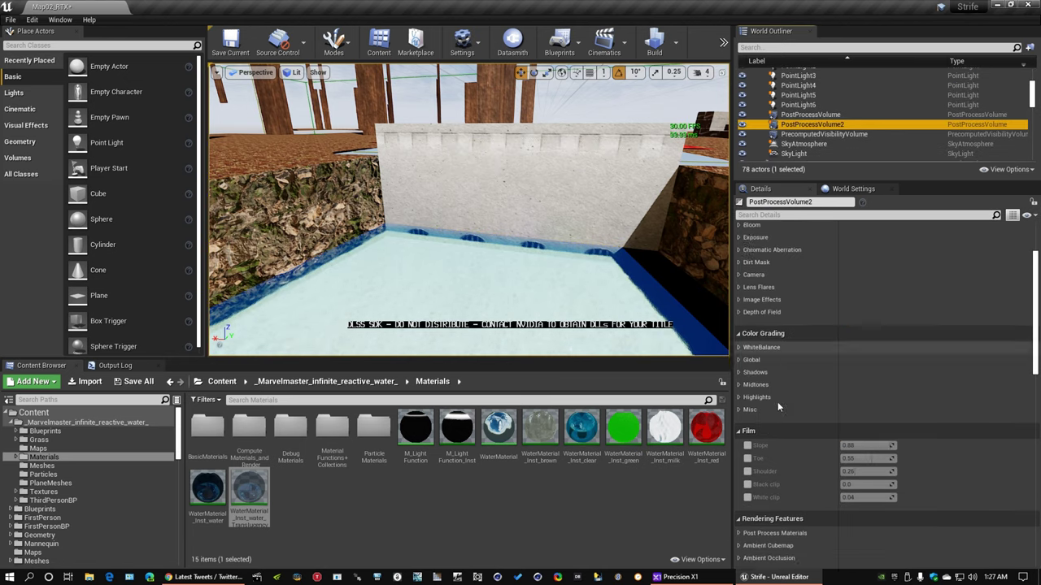
pyautogui.scroll(-15, 778, 402)
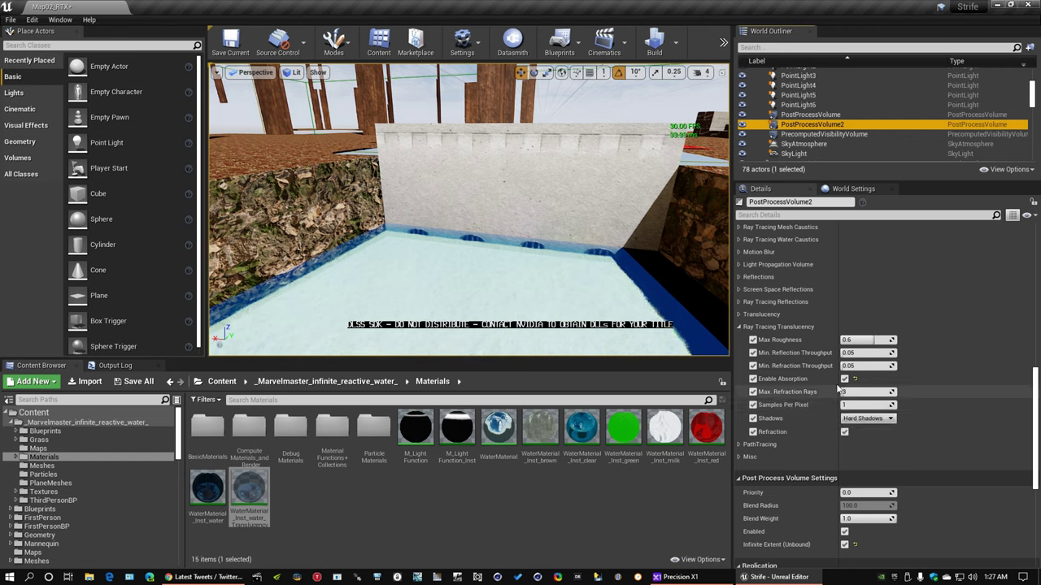
pyautogui.click(756, 326)
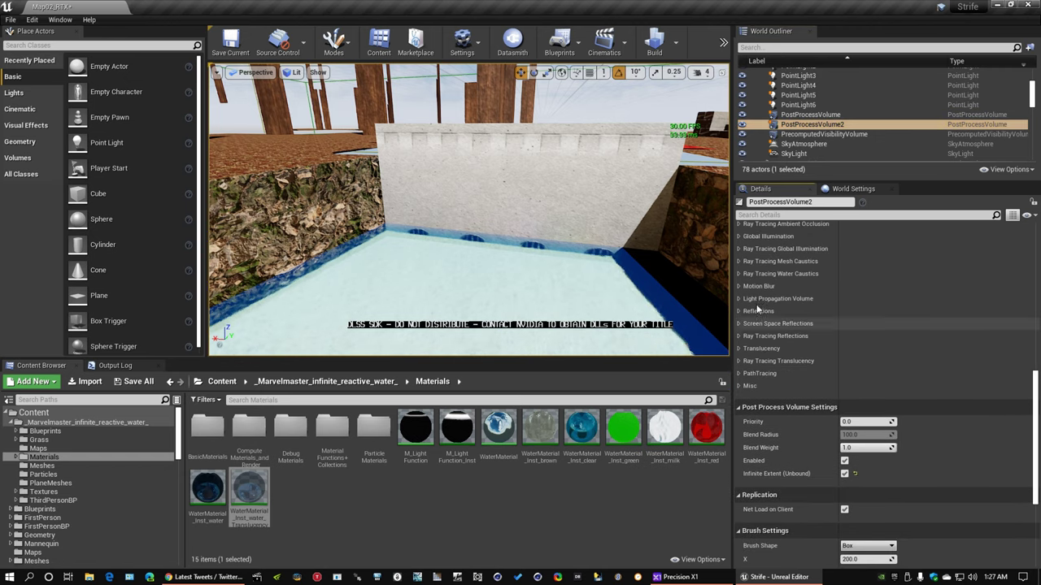
pyautogui.click(772, 273)
pyautogui.scroll(-1, 779, 365)
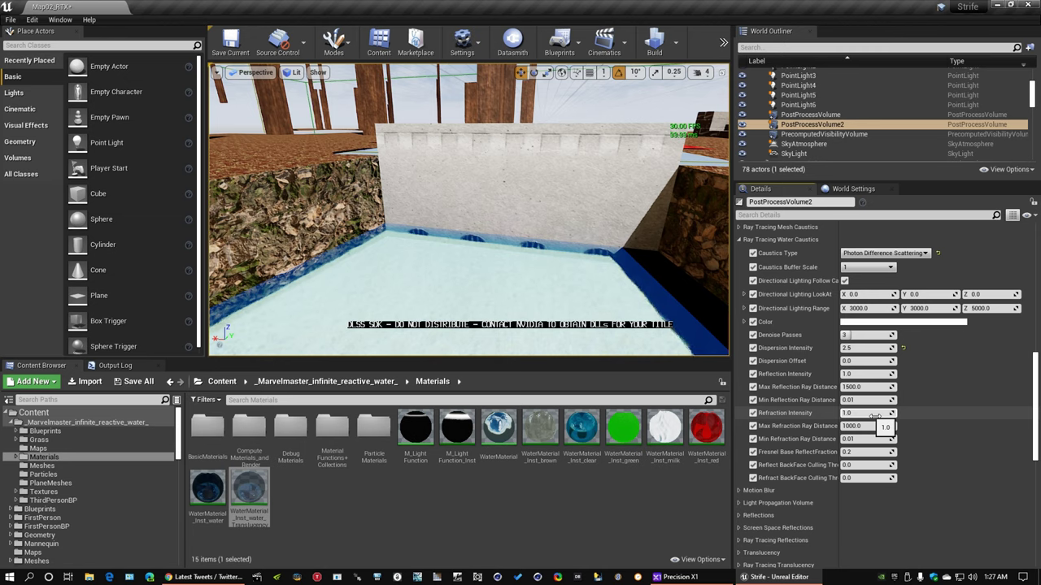
pyautogui.scroll(3, 784, 321)
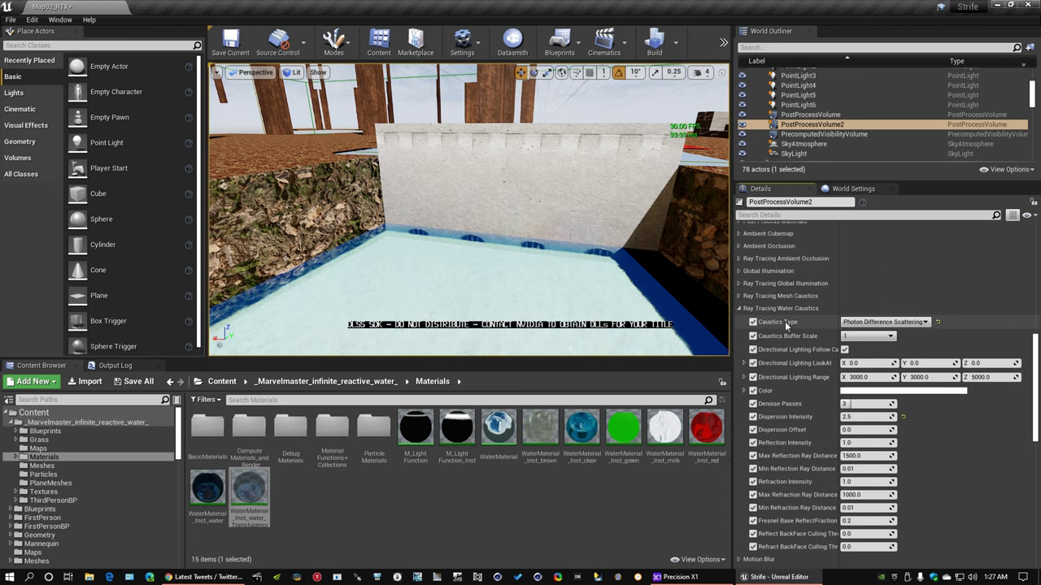
# Step: Disable Ray Tracing Mesh Caustics on PostProcessVolume2
pyautogui.click(739, 308)
pyautogui.click(740, 296)
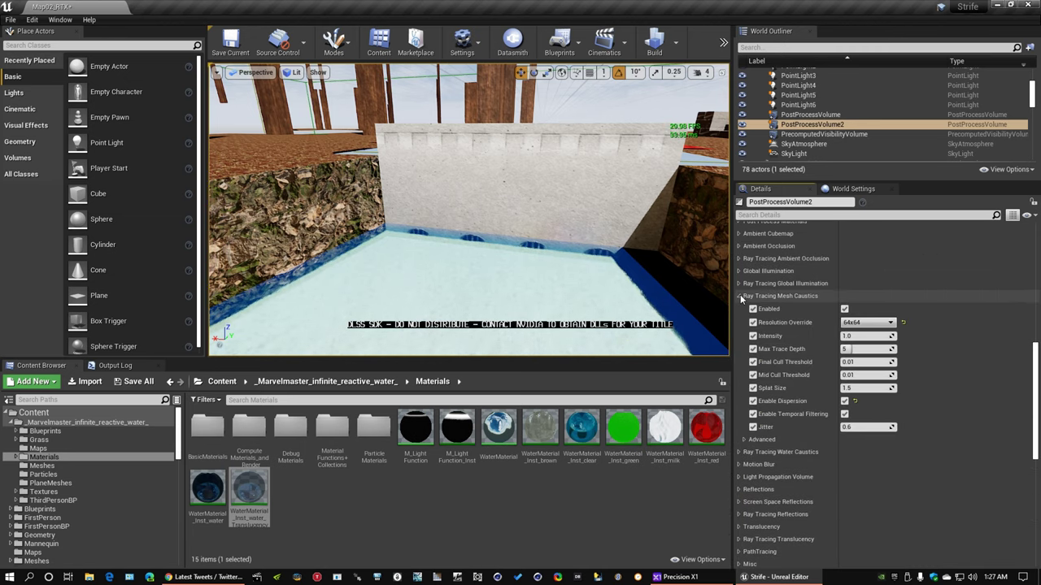
pyautogui.click(845, 310)
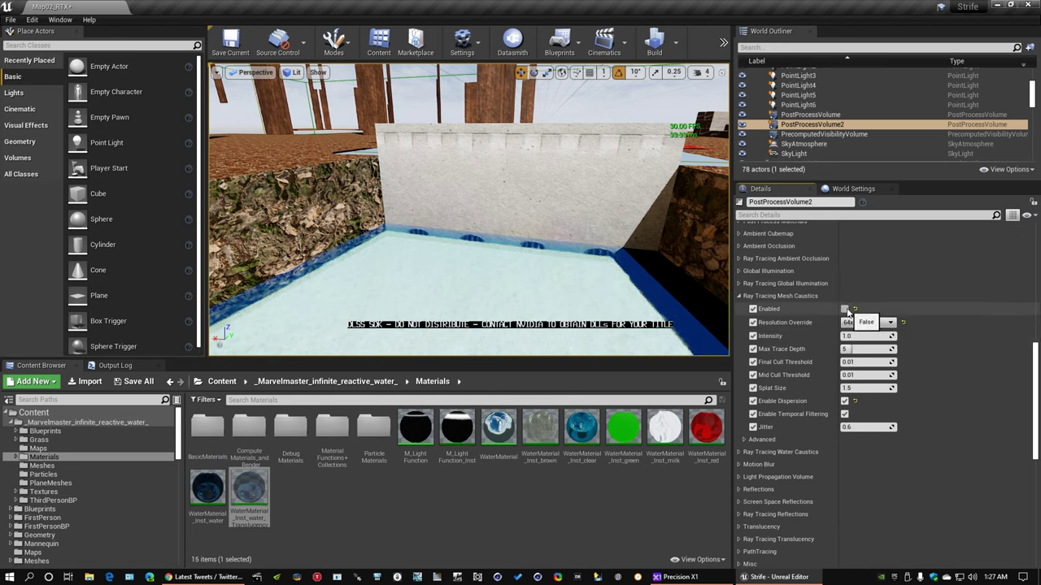
pyautogui.click(739, 296)
# Step: Recheck the Ray Tracing Water Caustics settings of PostProcessVolume2 and examine the level's wooden plank surfaces up close
pyautogui.click(739, 308)
pyautogui.scroll(-2, 855, 371)
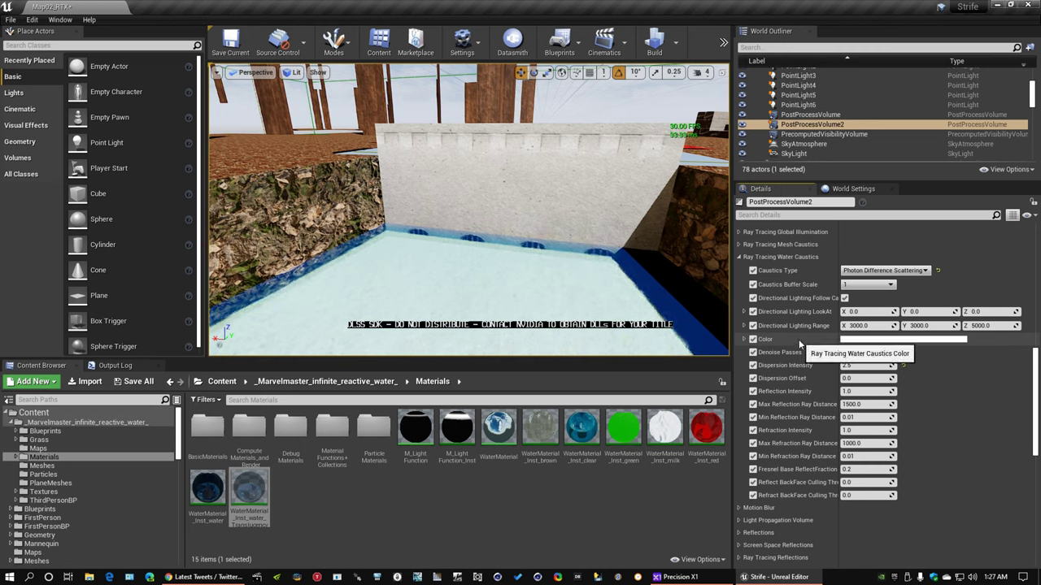
pyautogui.moveTo(543, 201); pyautogui.dragTo(675, 244, button='right')
pyautogui.moveTo(530, 233); pyautogui.dragTo(284, 203, button='right')
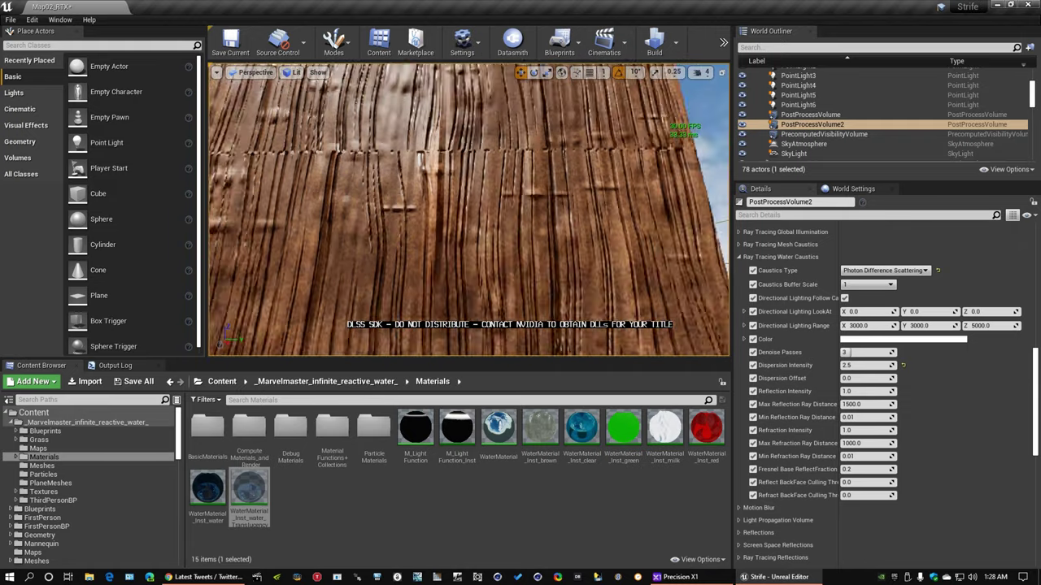
pyautogui.moveTo(468, 209); pyautogui.dragTo(618, 305, button='right')
pyautogui.moveTo(443, 219); pyautogui.dragTo(678, 211, button='right')
# Step: Select the concrete bridge edging 0_WOODNL1_1 and pick the gdconc material from the tiled_shader_materials folder
pyautogui.moveTo(677, 144); pyautogui.dragTo(529, 187, button='right')
pyautogui.click(529, 187)
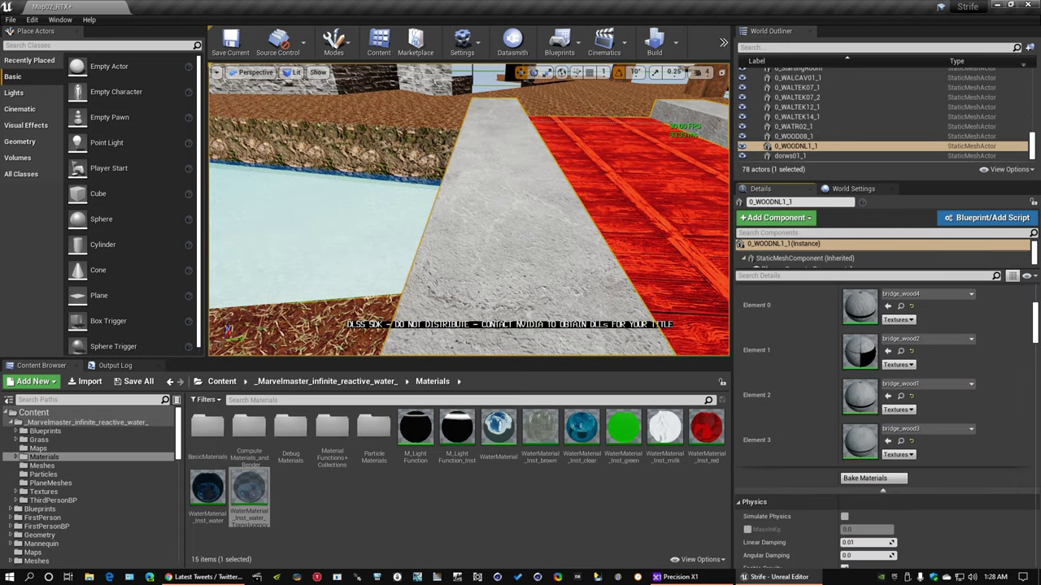
pyautogui.click(11, 423)
pyautogui.scroll(-5, 103, 515)
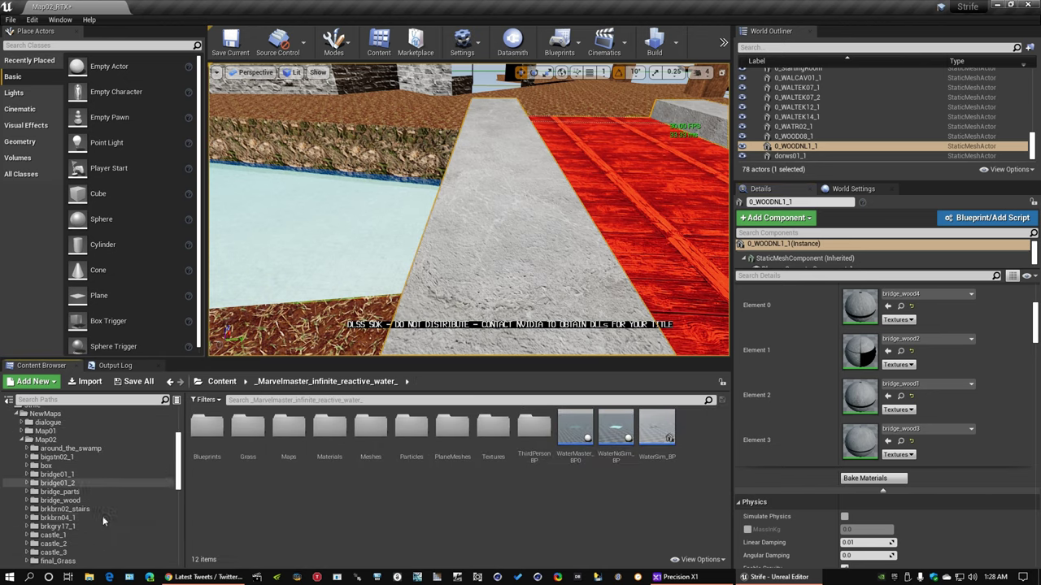
pyautogui.click(21, 422)
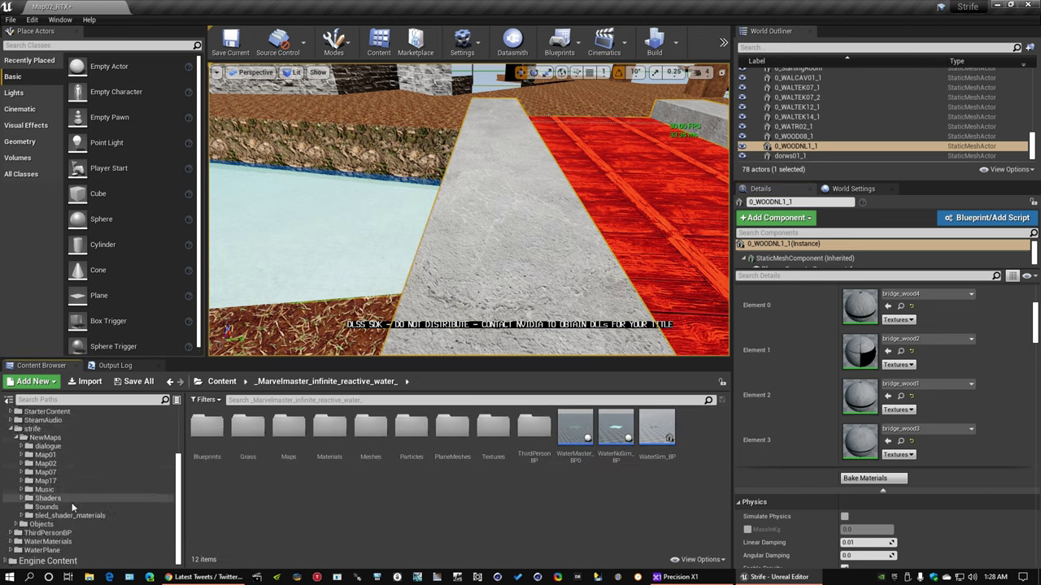
pyautogui.click(29, 516)
pyautogui.scroll(-3, 68, 496)
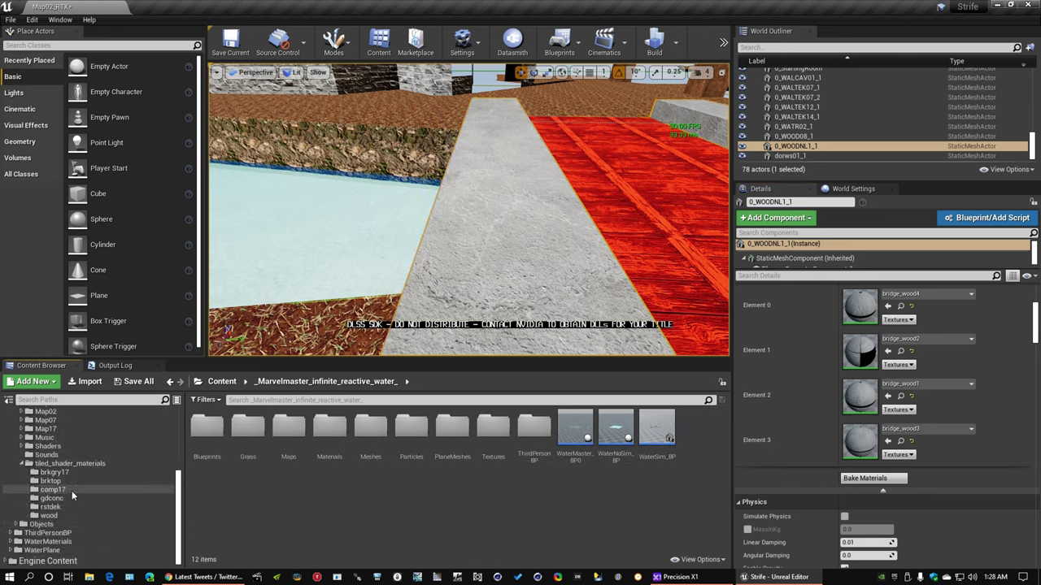
pyautogui.click(52, 498)
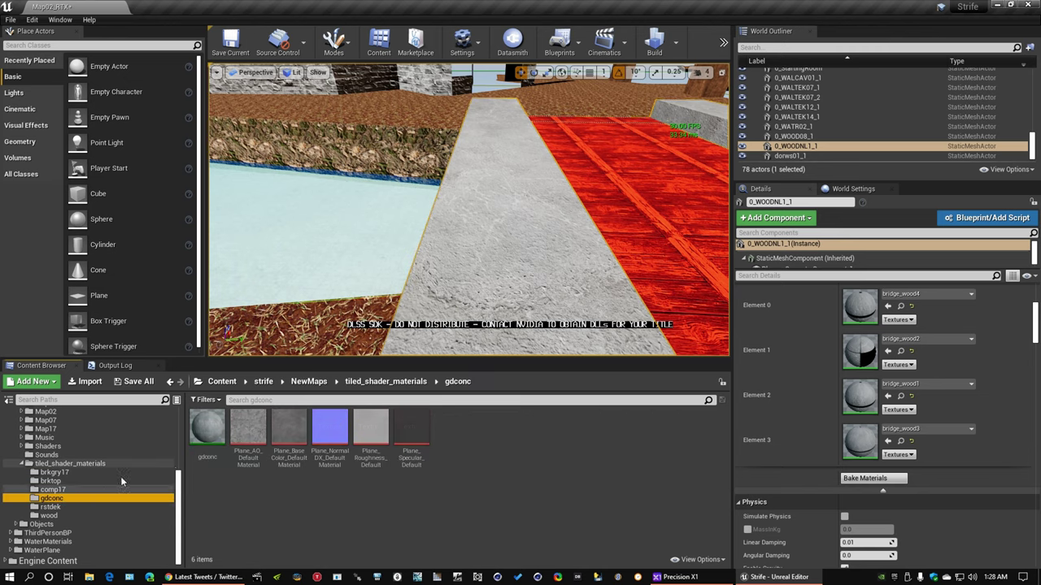
pyautogui.click(208, 435)
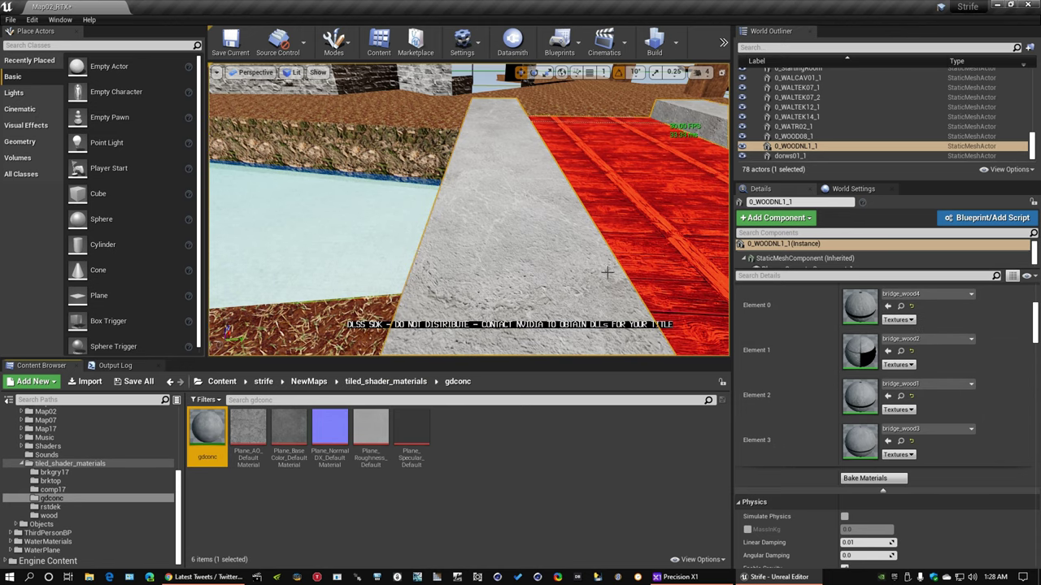
# Step: Apply the gdconc material to Elements 0 through 3 of the concrete bridge edging
pyautogui.press('a')
pyautogui.moveTo(608, 272); pyautogui.dragTo(740, 227, button='right')
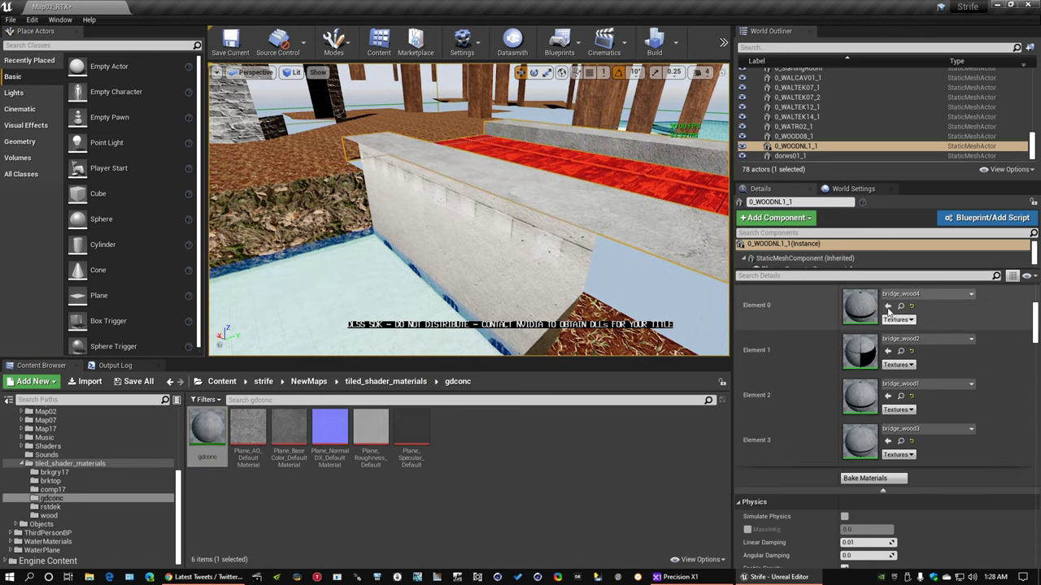
pyautogui.click(888, 306)
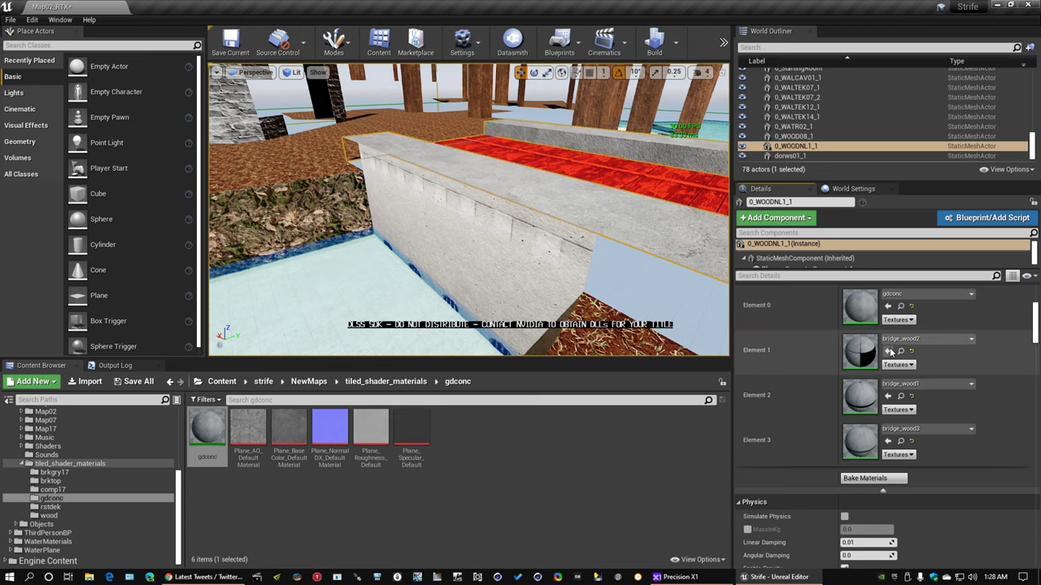
pyautogui.click(888, 351)
pyautogui.click(888, 396)
pyautogui.click(887, 441)
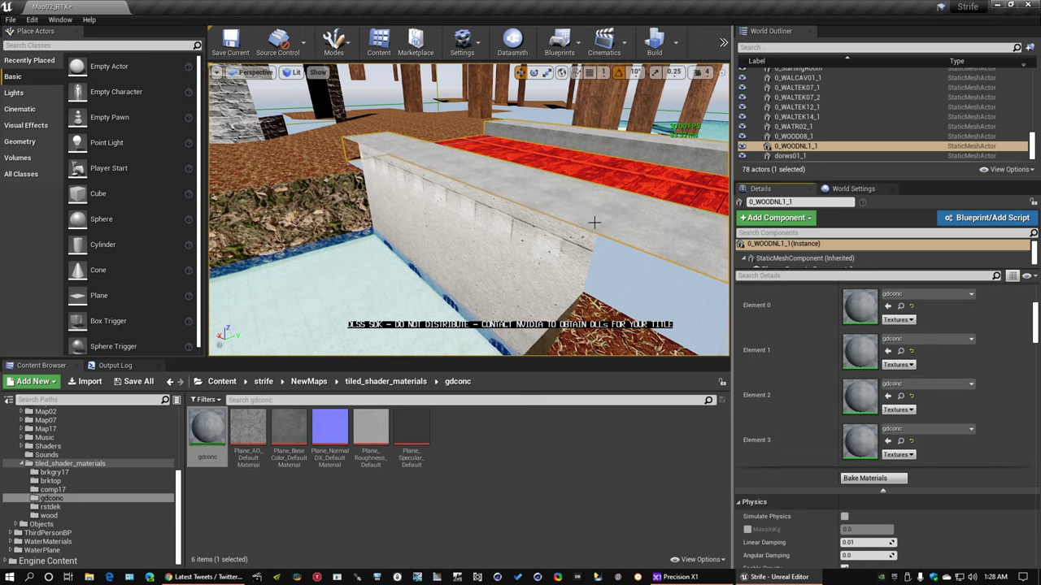
# Step: Examine the retextured bridge from several angles and select the bridge mesh 0_BRDGE01_1
pyautogui.press('d')
pyautogui.moveTo(521, 220); pyautogui.dragTo(528, 195, button='right')
pyautogui.moveTo(447, 249); pyautogui.dragTo(382, 256, button='right')
pyautogui.press('a')
pyautogui.moveTo(468, 211); pyautogui.dragTo(586, 216, button='right')
pyautogui.click(421, 202)
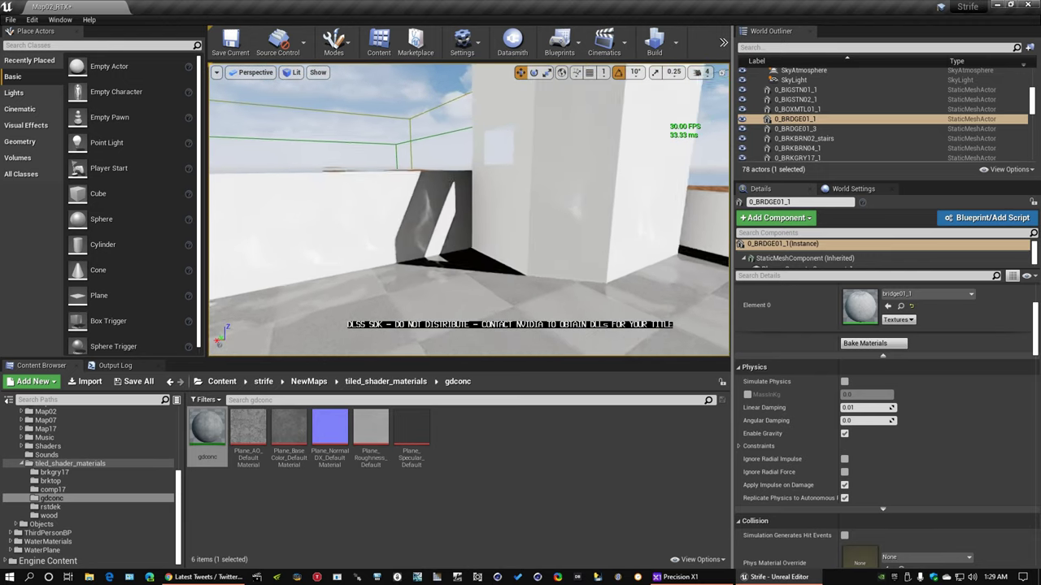
# Step: Examine the dark interior's stone floor, select the platform trim 0_IRON05_1 and inspect the reflections on the metal pillars
pyautogui.moveTo(469, 210); pyautogui.dragTo(431, 147, button='right')
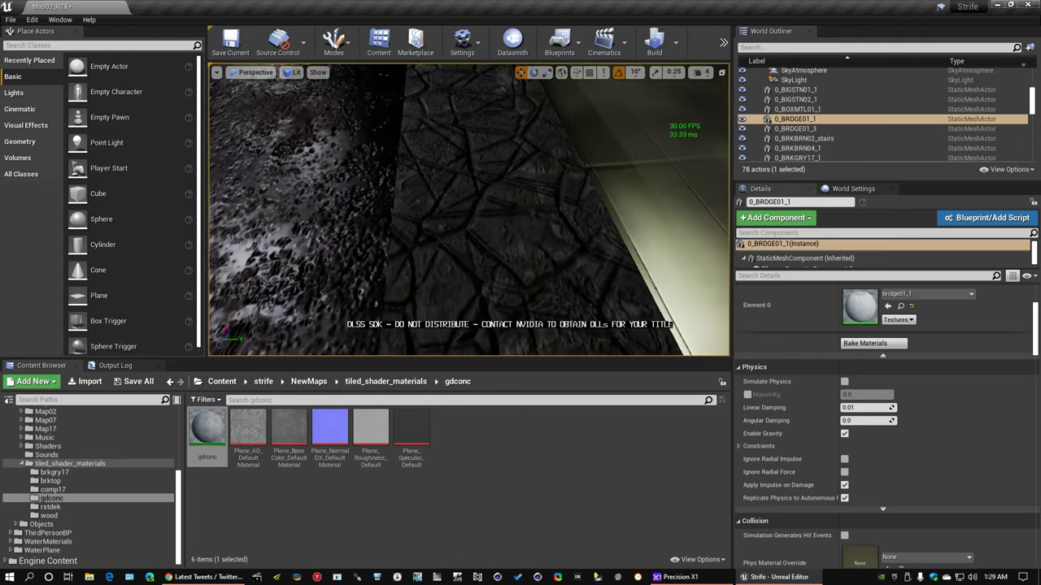
pyautogui.click(506, 211)
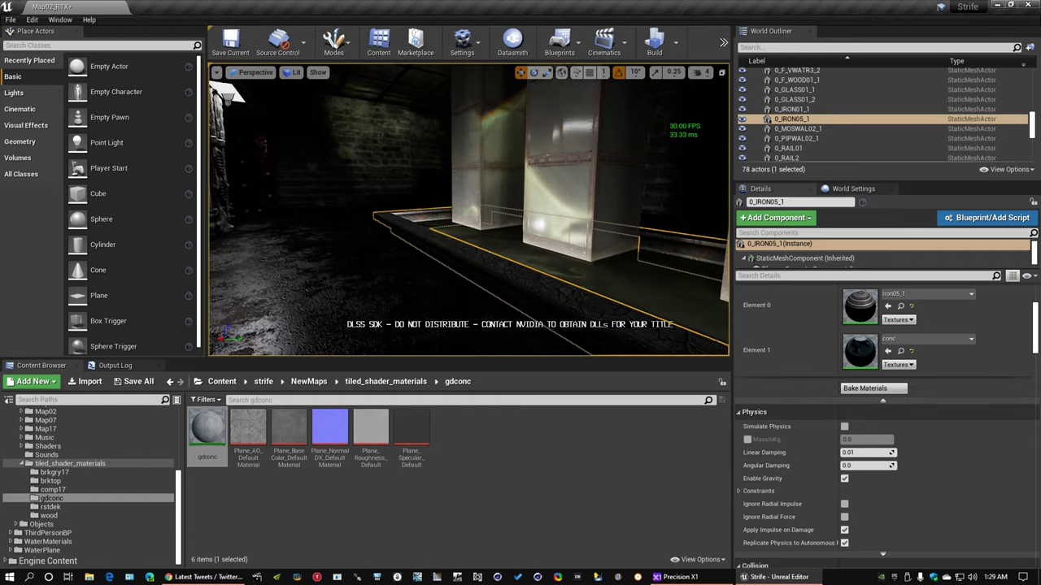
pyautogui.moveTo(506, 211); pyautogui.dragTo(342, 207, button='right')
pyautogui.press('w')
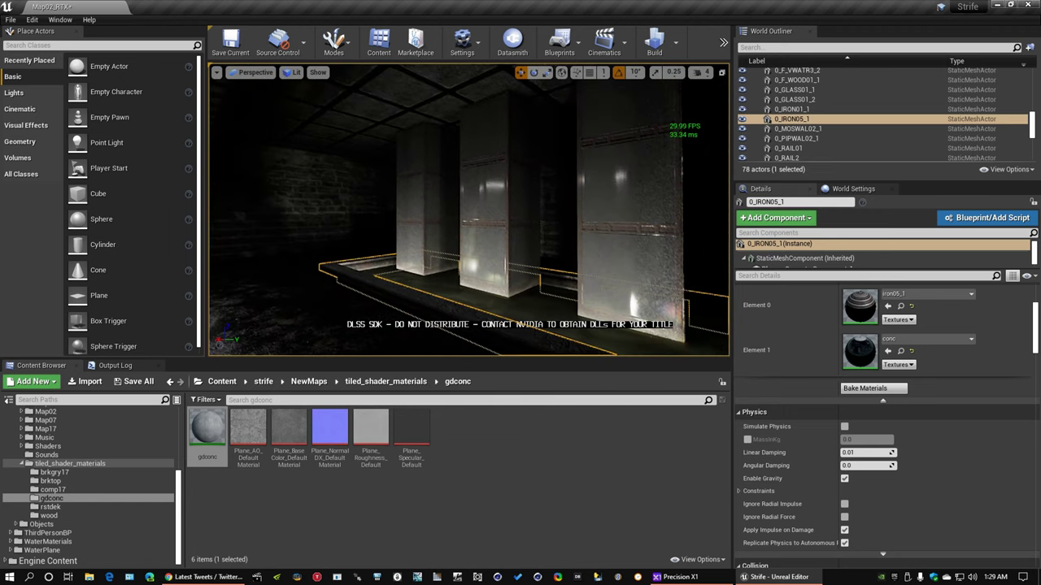